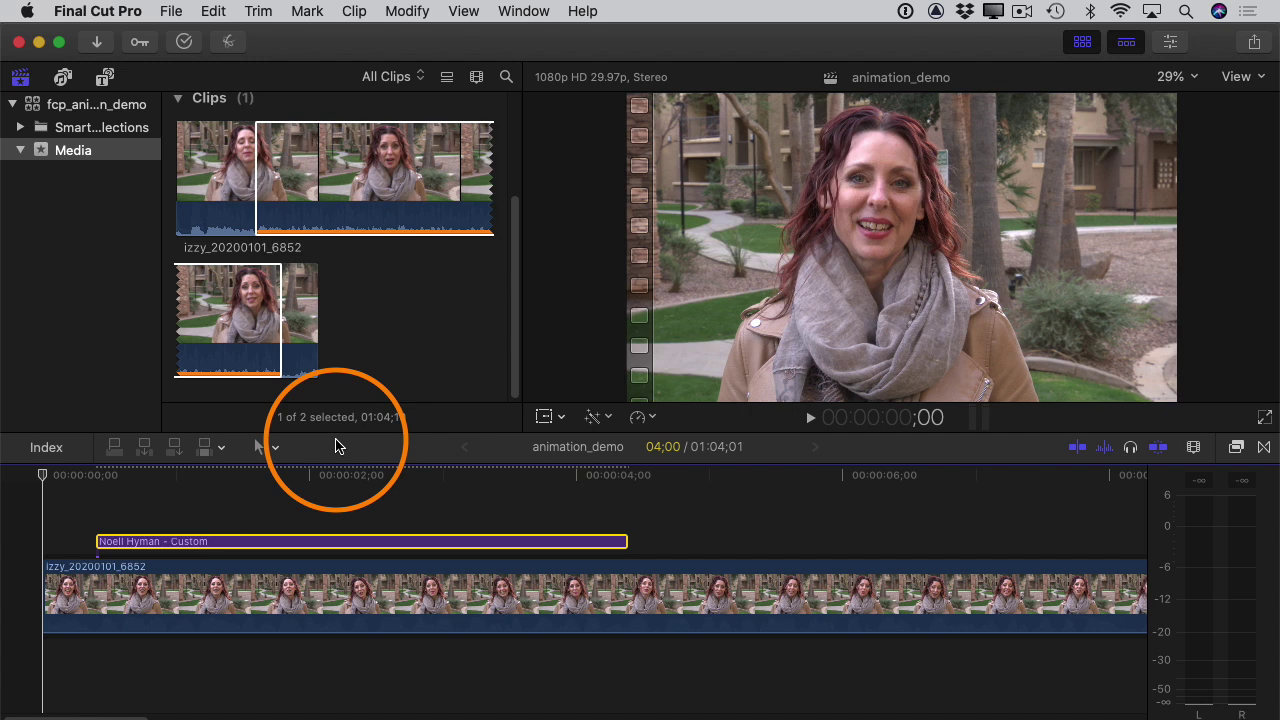
Play the timeline from its beginning to preview the name title over the clip.
drag(327, 476, 22, 484)
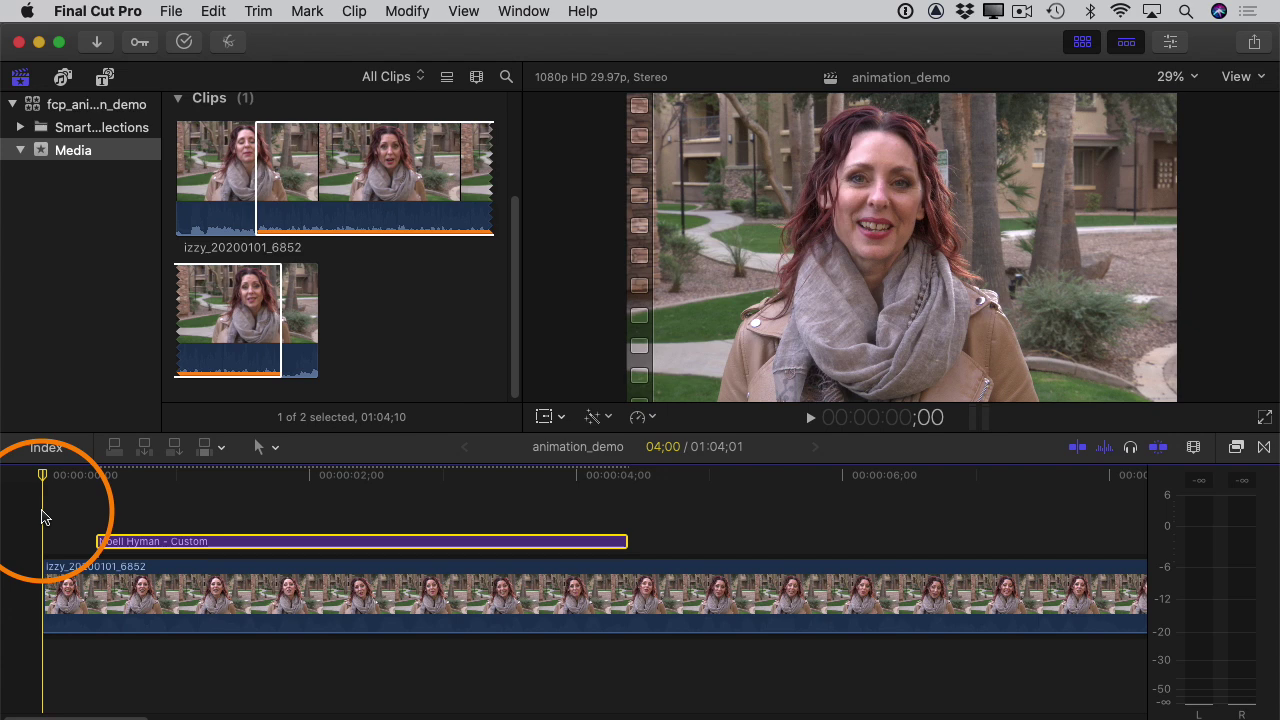
key(space)
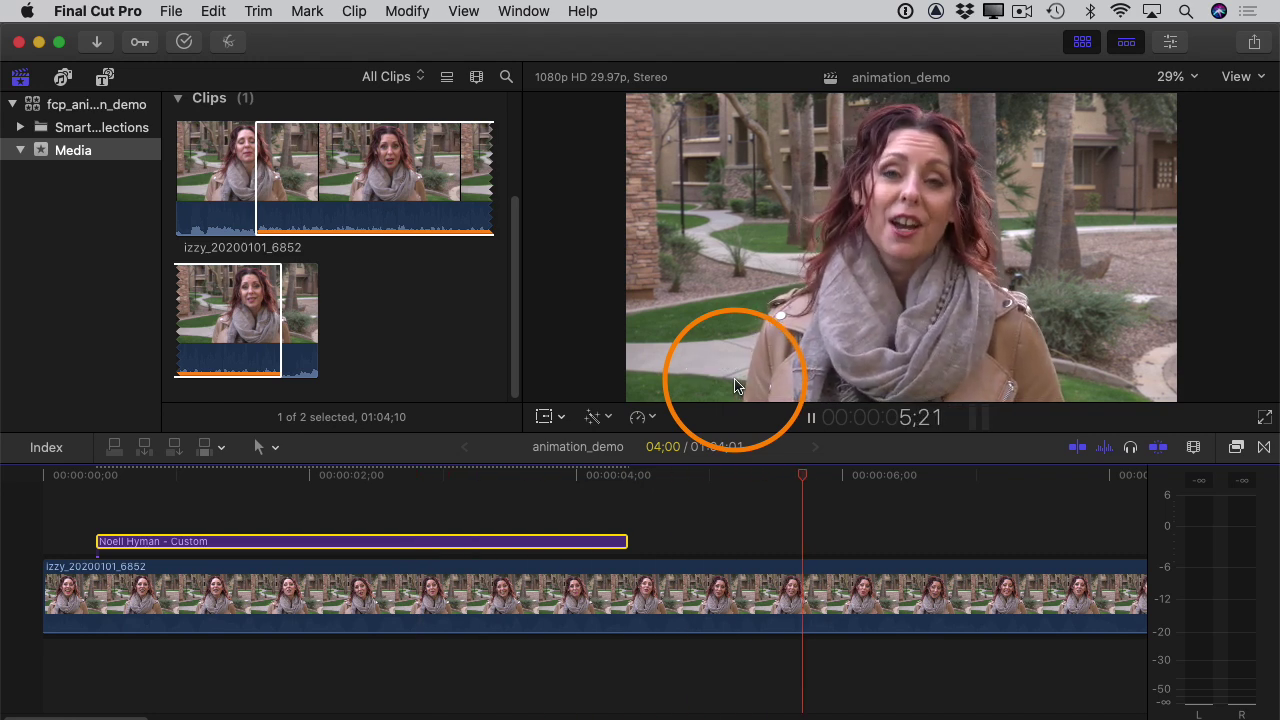
Place the playhead on the name title's first frame and show its video properties in the inspector.
drag(800, 471, 95, 480)
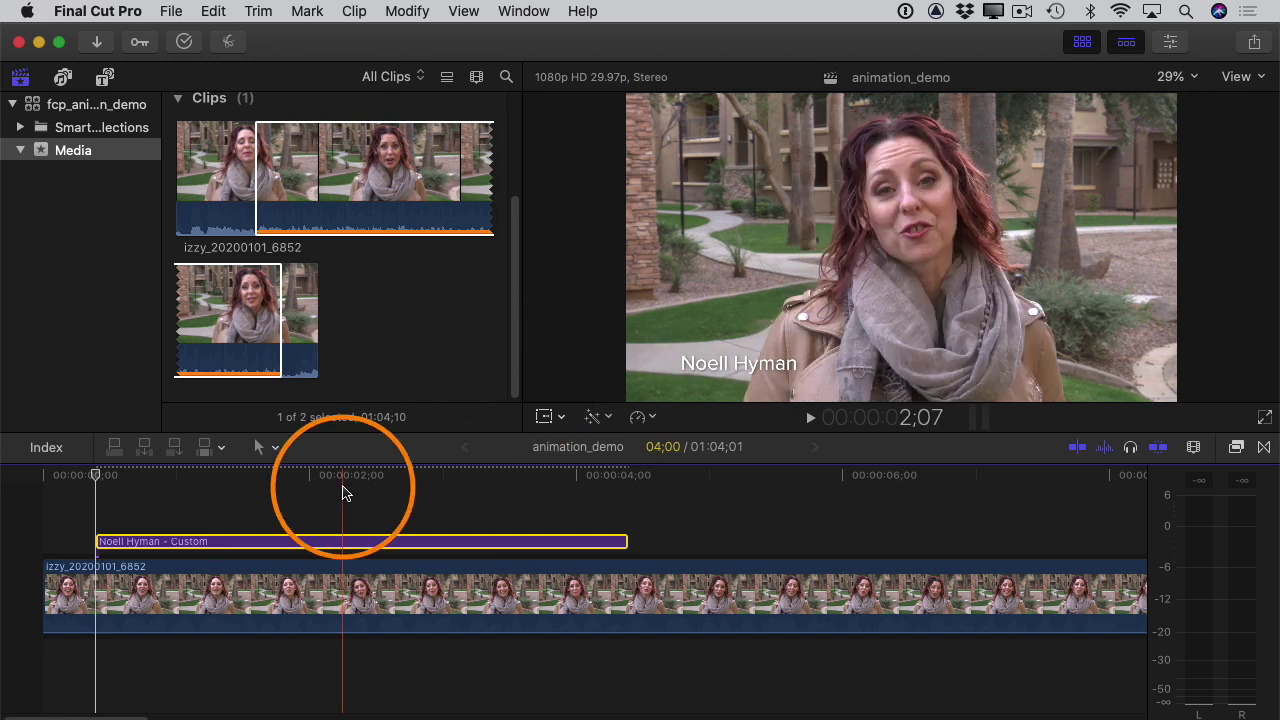
click(145, 477)
drag(145, 477, 100, 478)
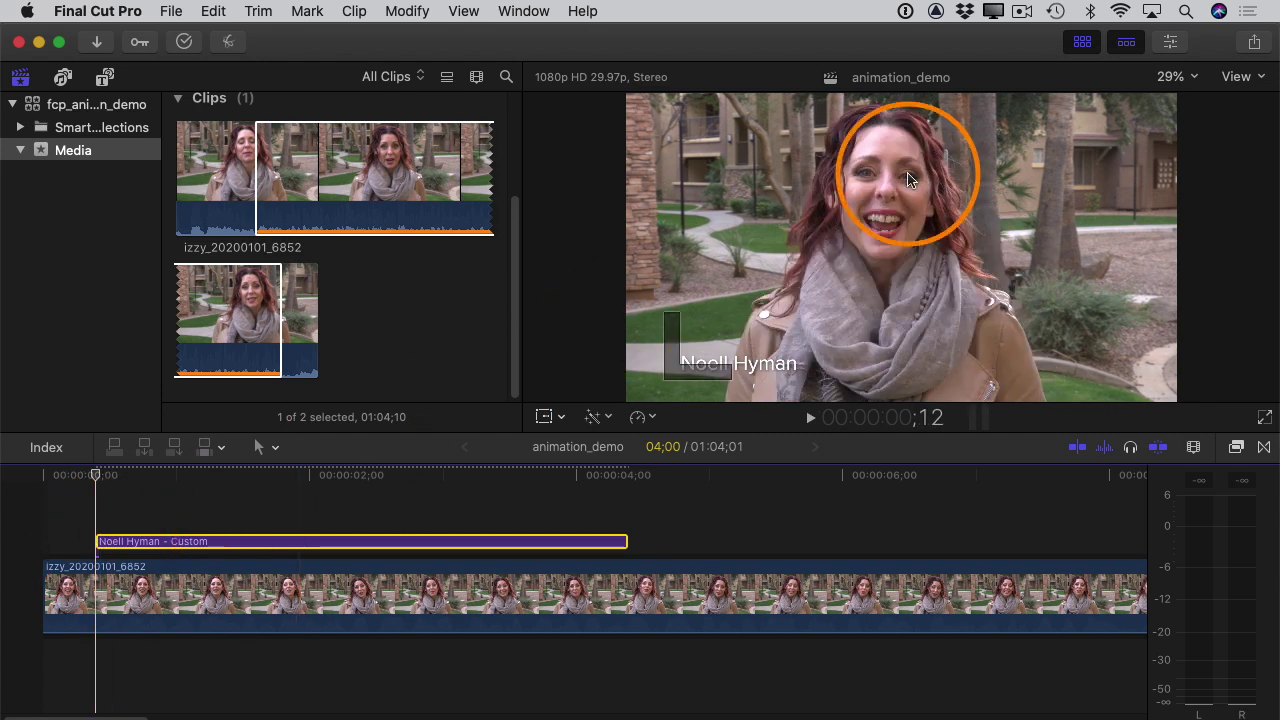
click(1172, 42)
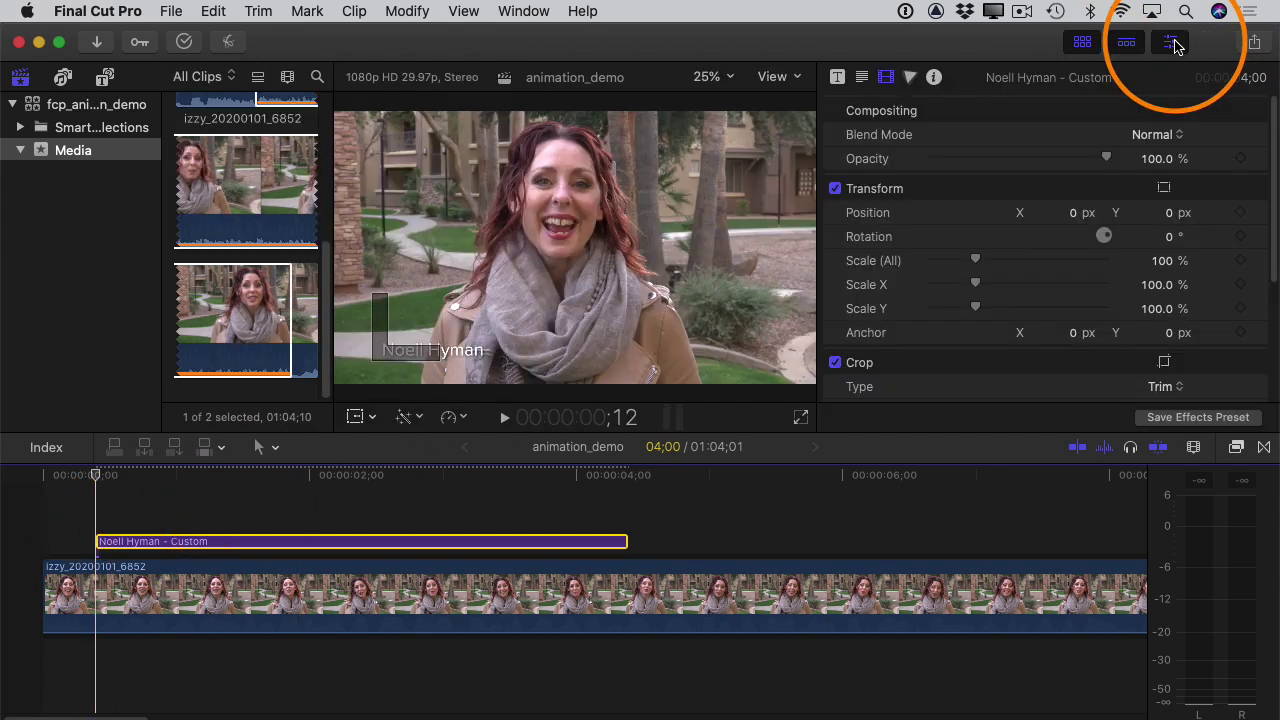
click(886, 78)
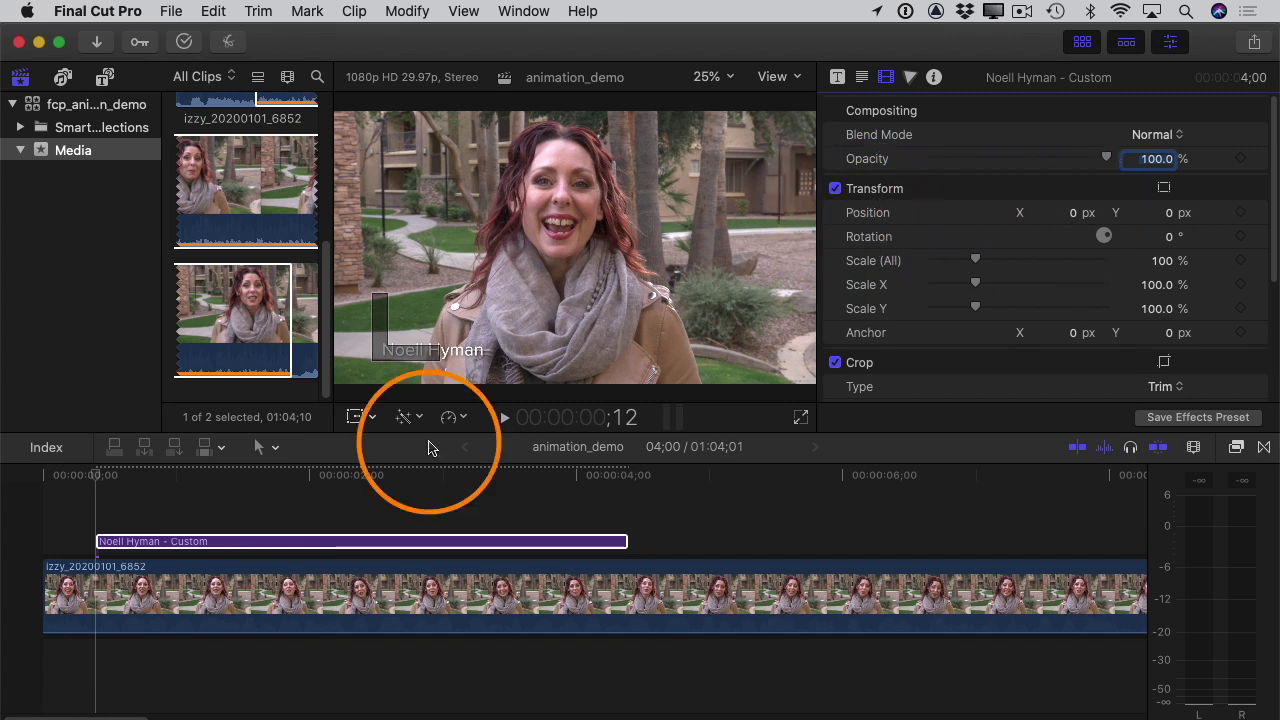
Add a Position keyframe at the first frame of the name title.
click(98, 478)
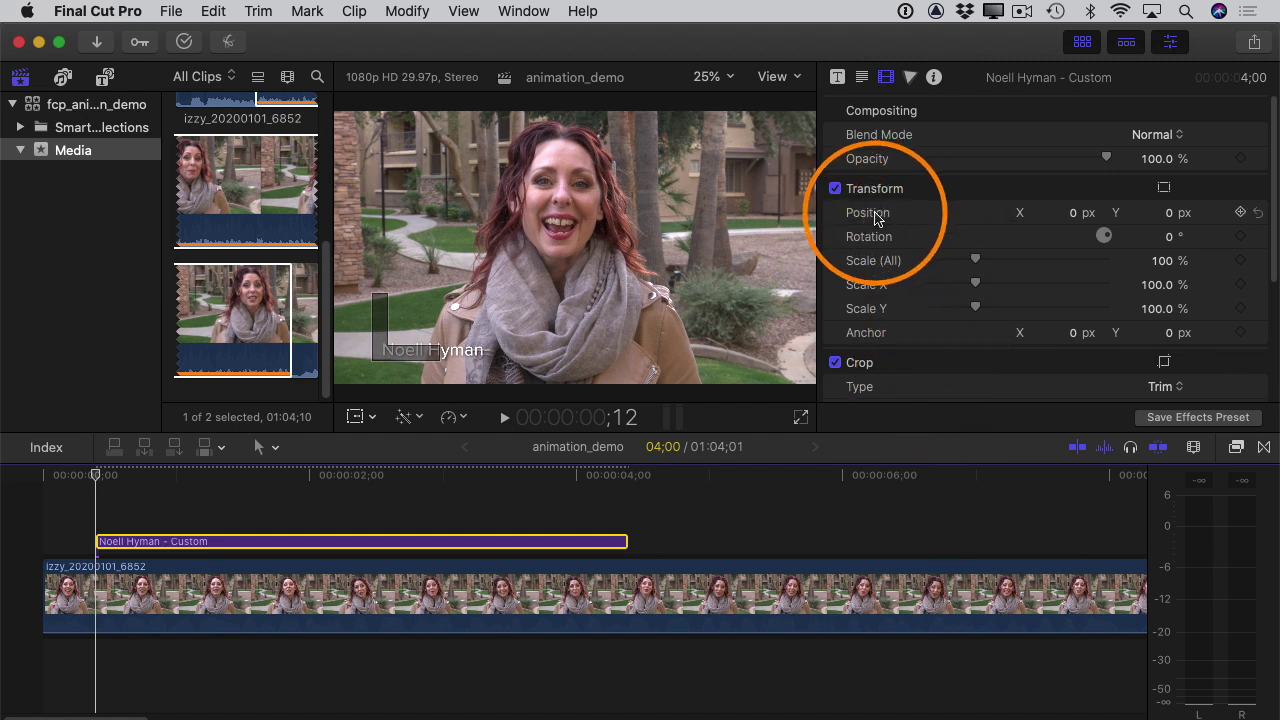
click(1241, 213)
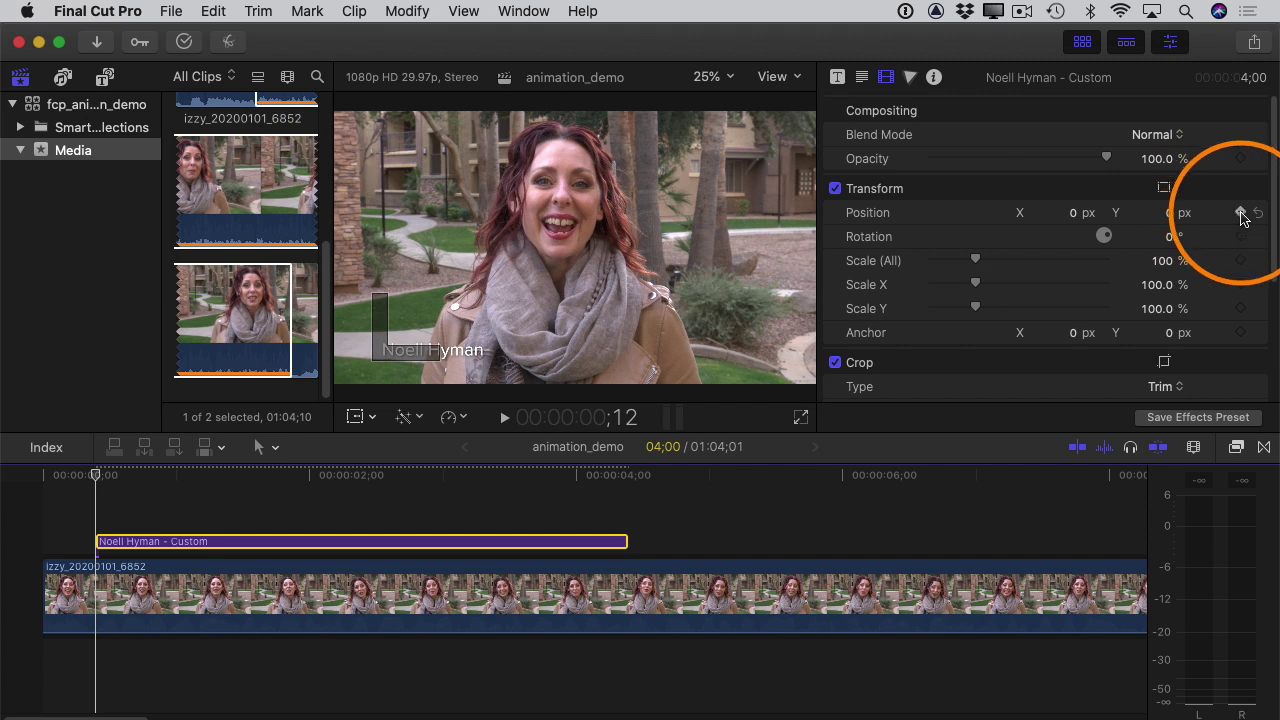
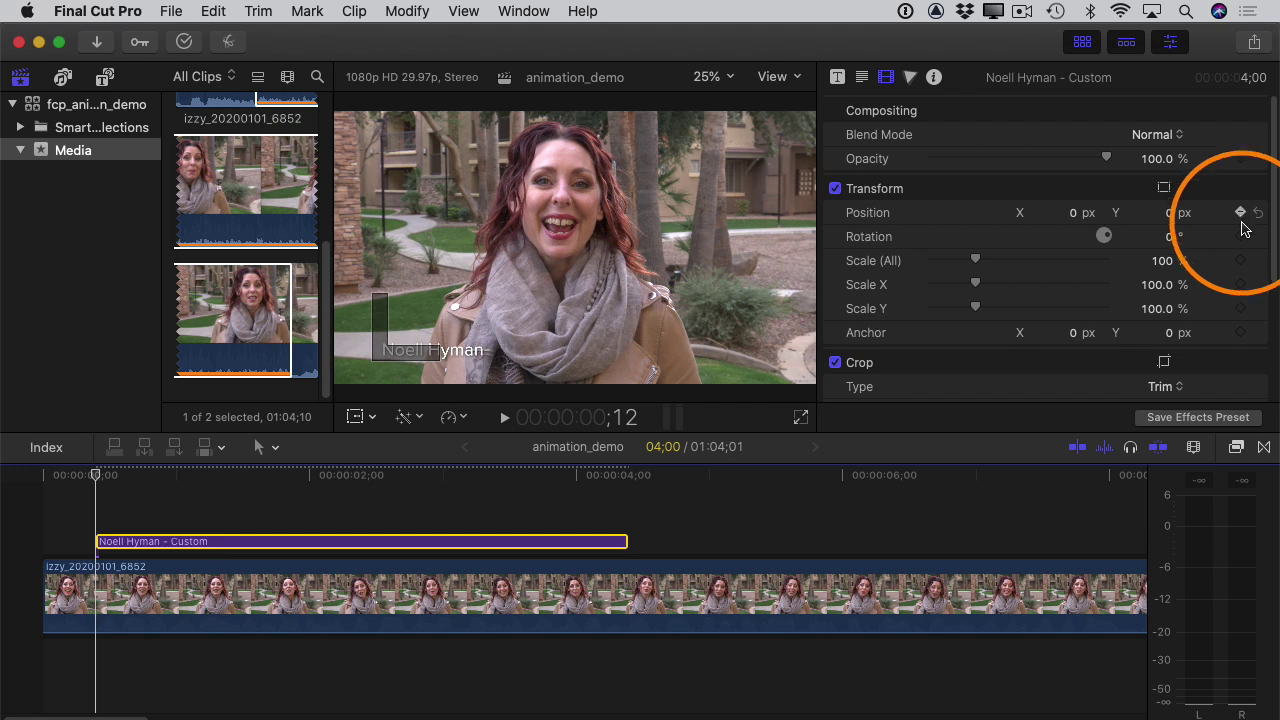
click(1240, 214)
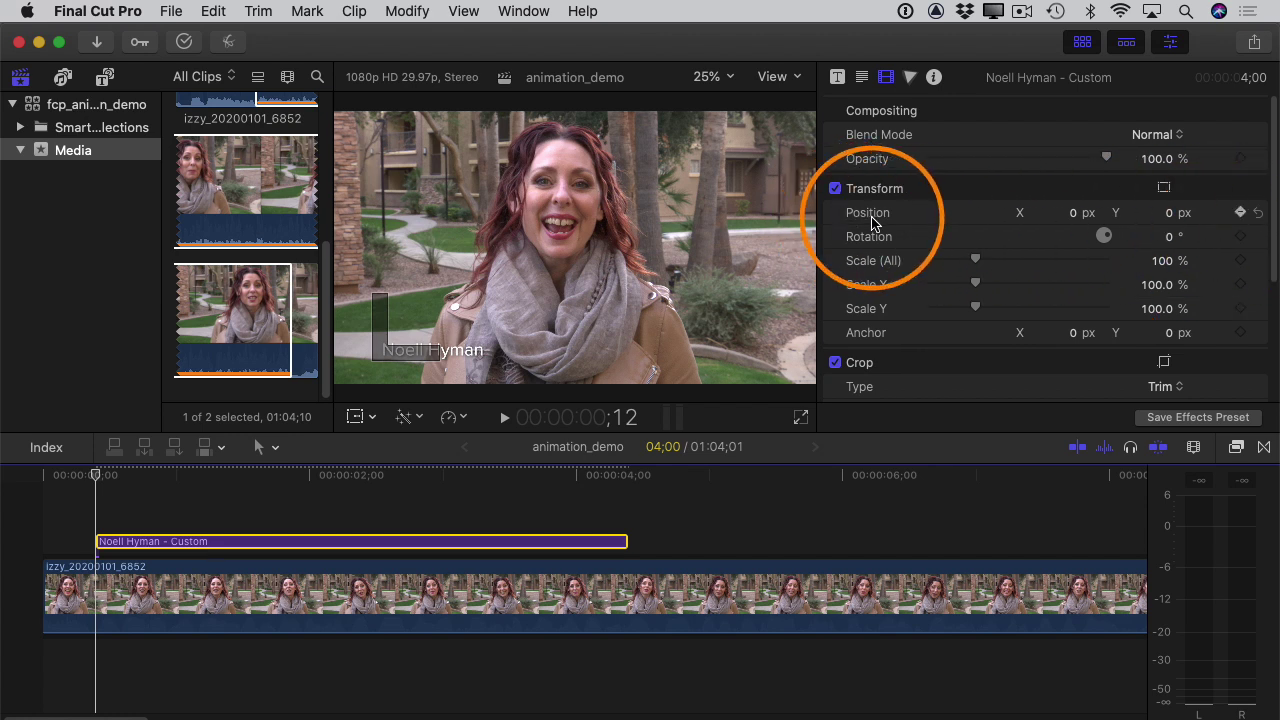
click(1240, 213)
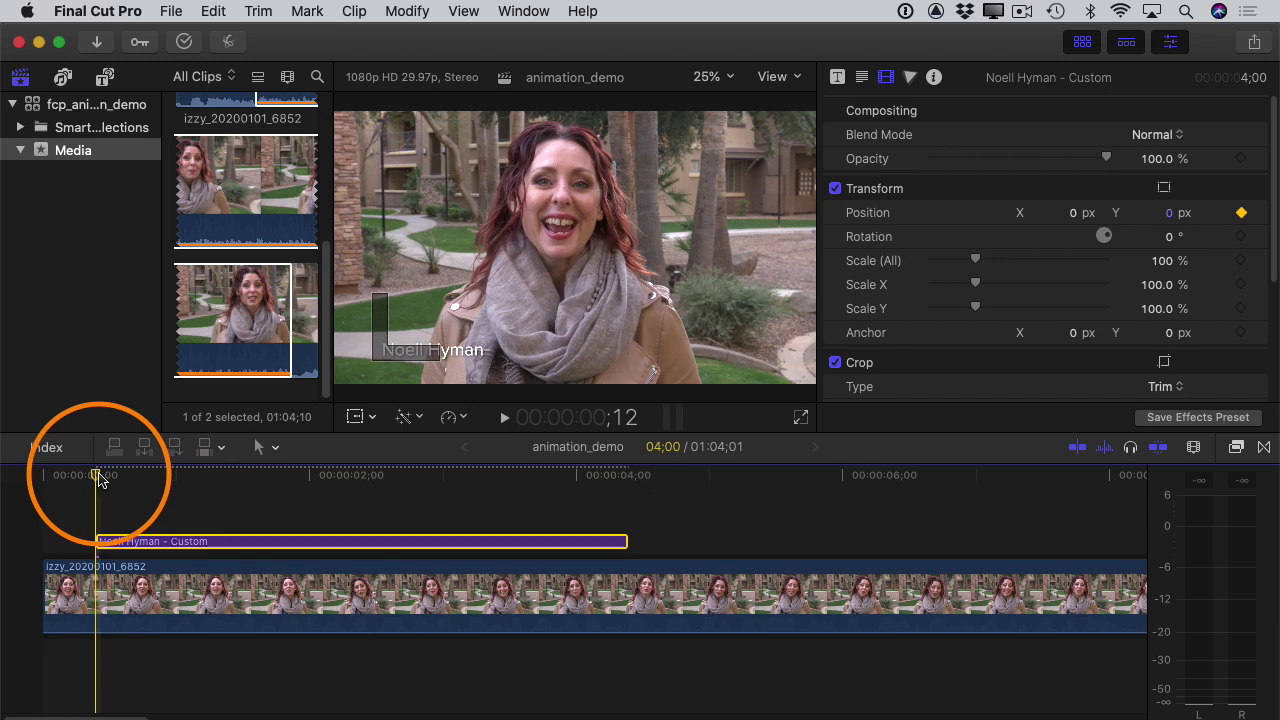
Return to the title's first Position keyframe and set its X position to -630 px, off the frame.
drag(99, 476, 380, 472)
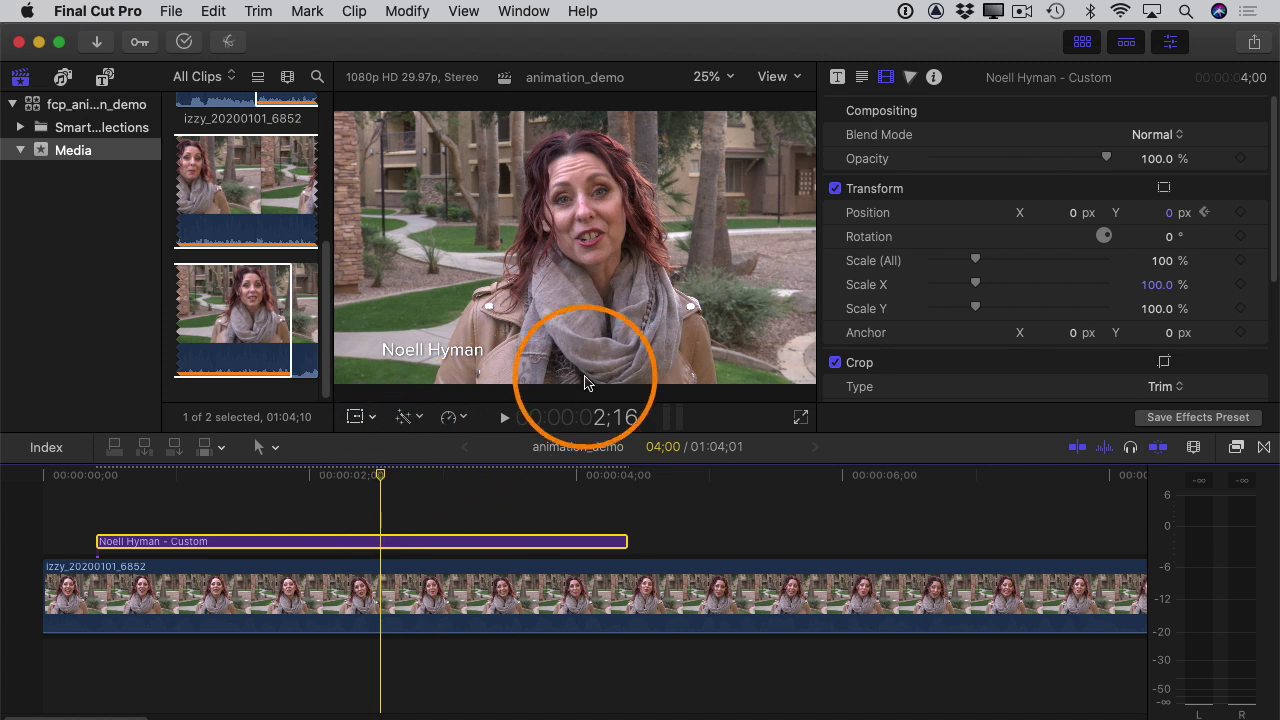
click(1206, 217)
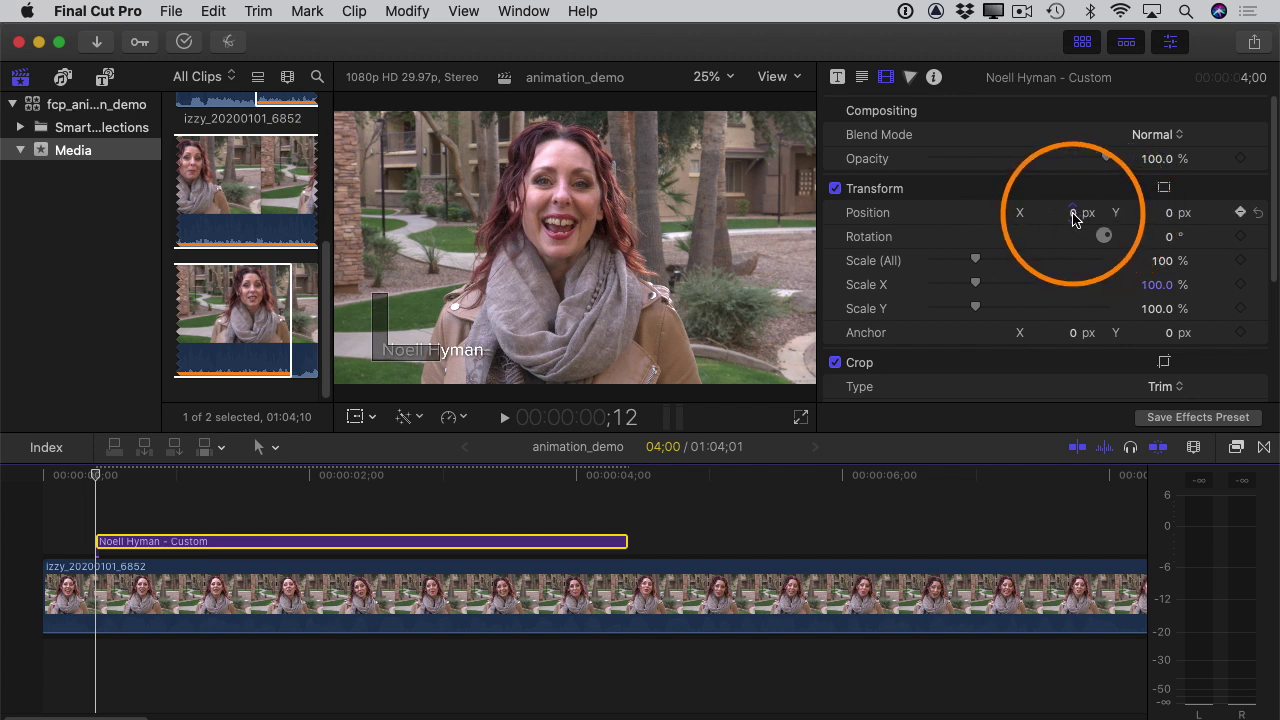
drag(1073, 214, 957, 214)
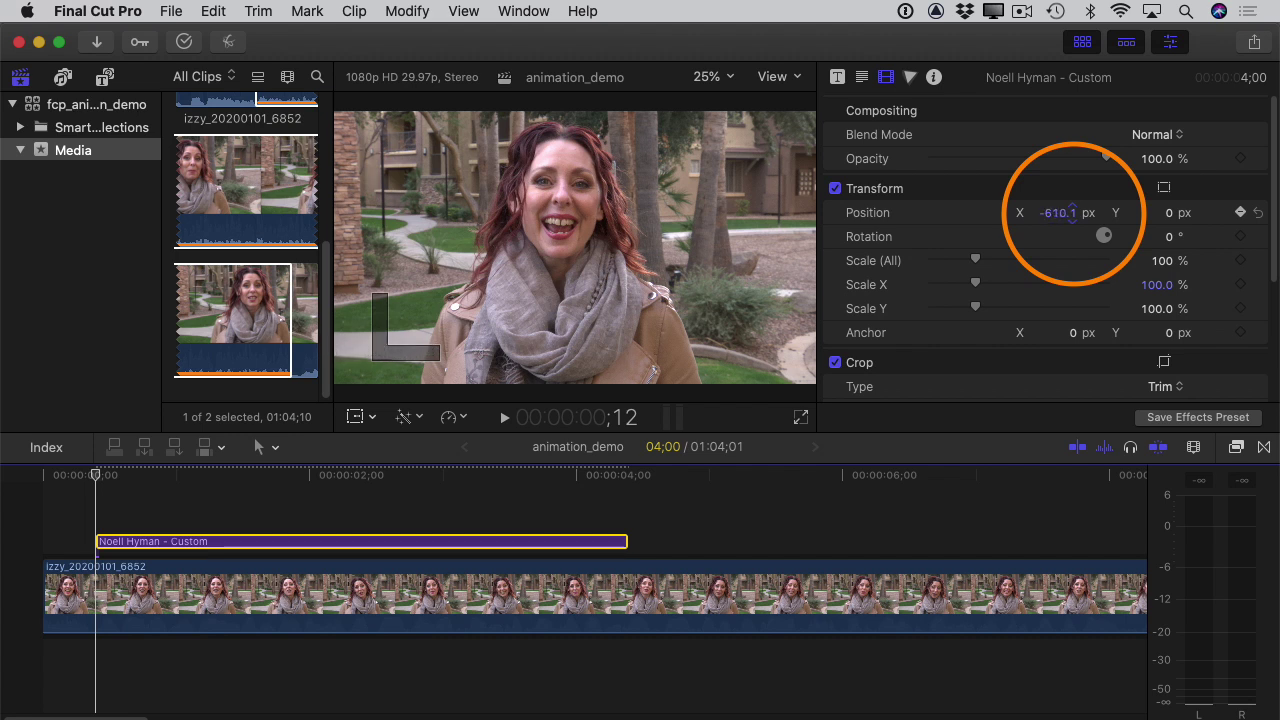
drag(1073, 213, 1073, 219)
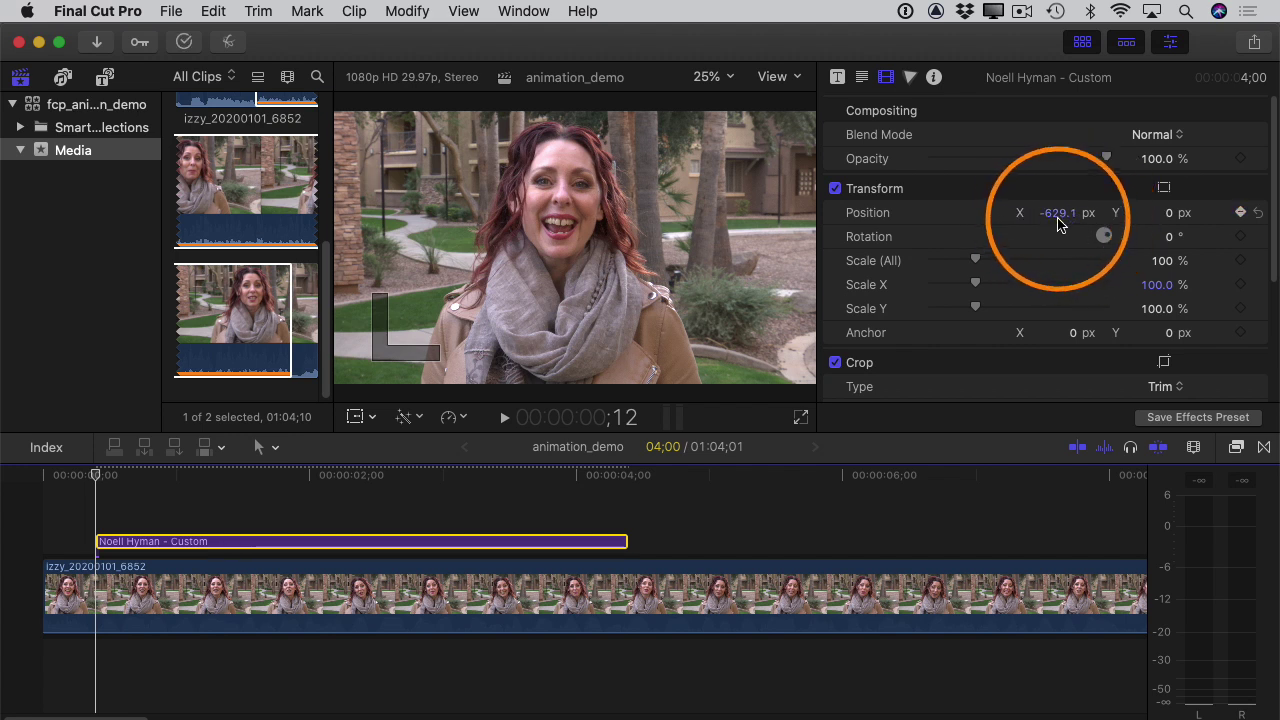
click(1055, 214)
text(-)
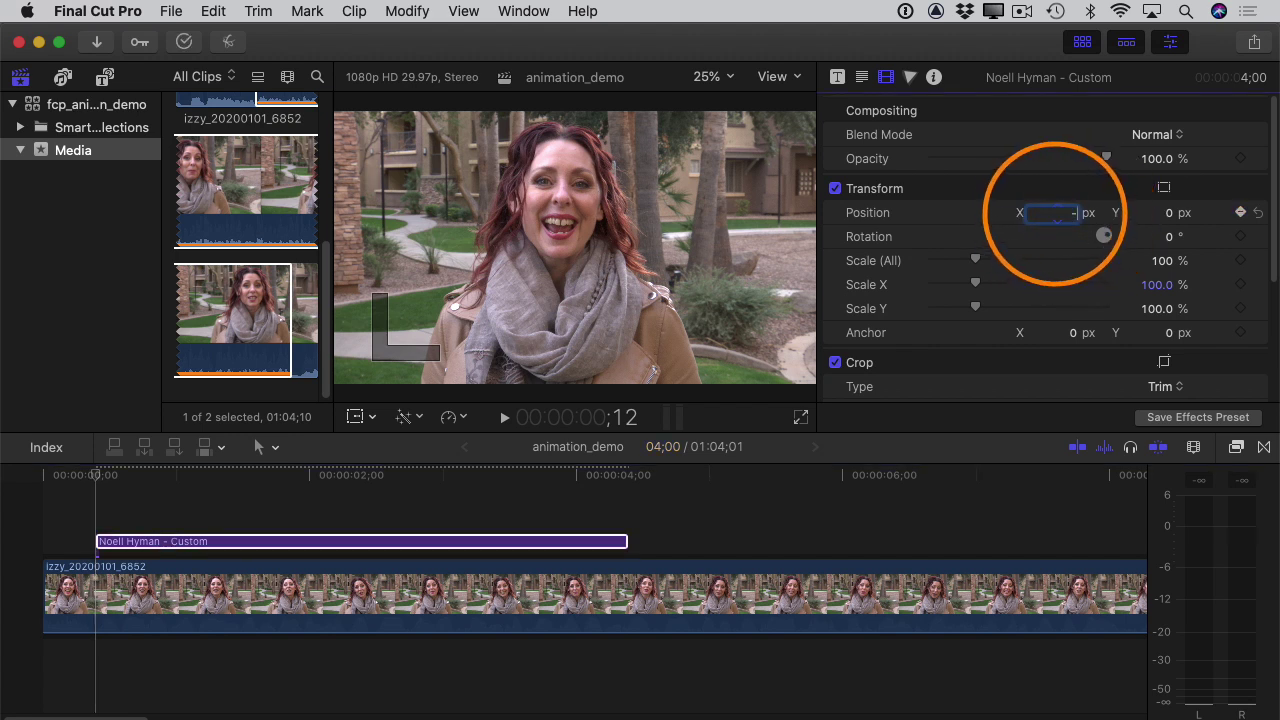
text(630)
key(Return)
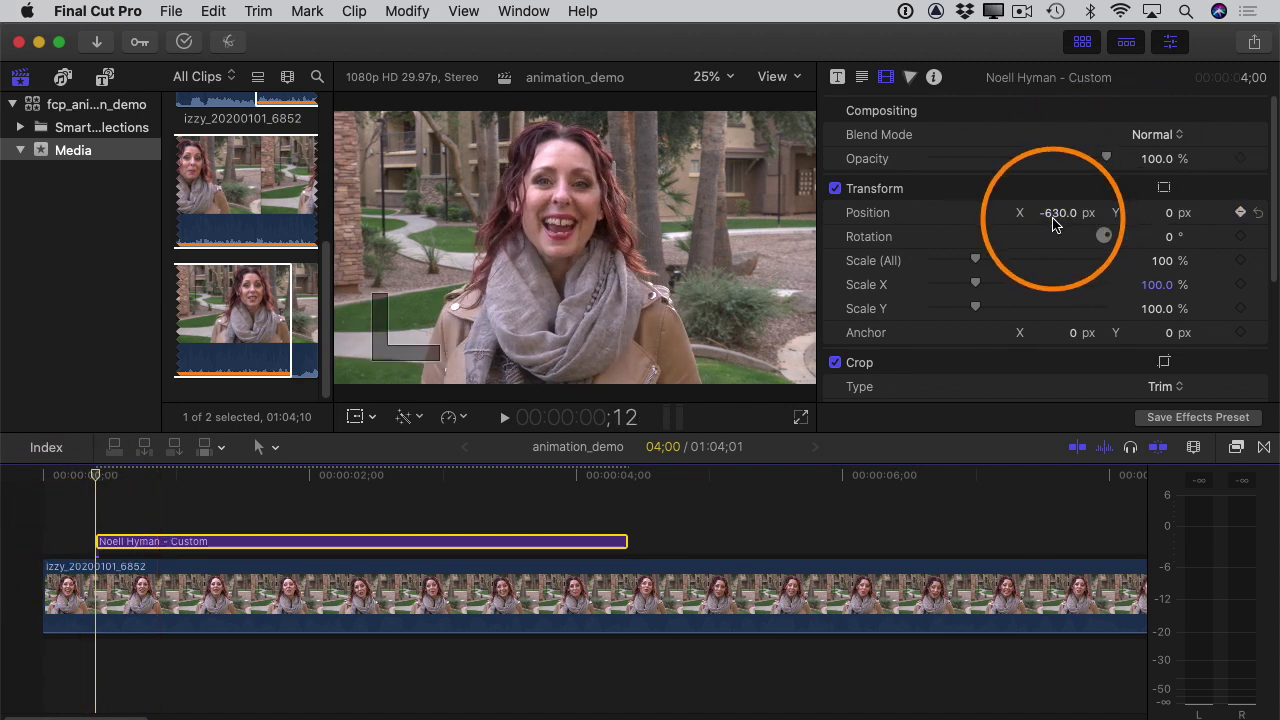
Keyframe the title's X position at 0 px at 1;00 so it slides into frame.
drag(95, 474, 178, 480)
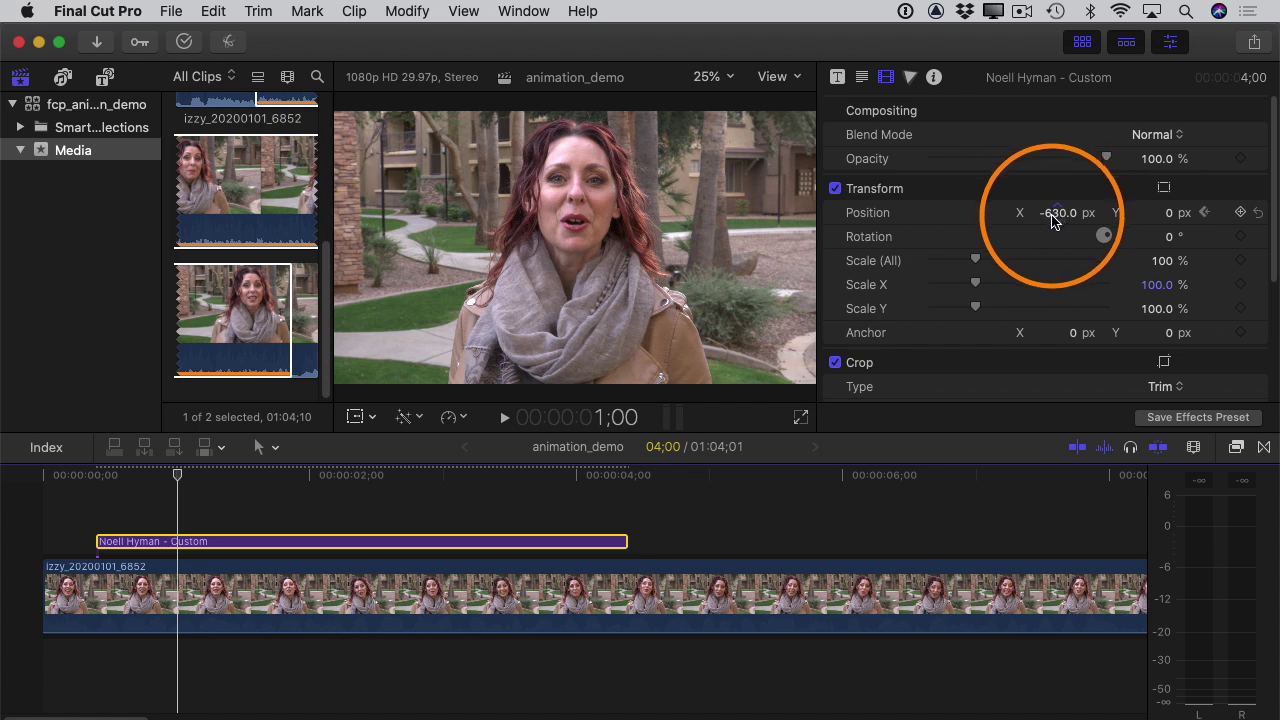
mouse_move(1052, 220)
mouse_down()
mouse_move(1134, 220)
mouse_move(1057, 212)
mouse_up()
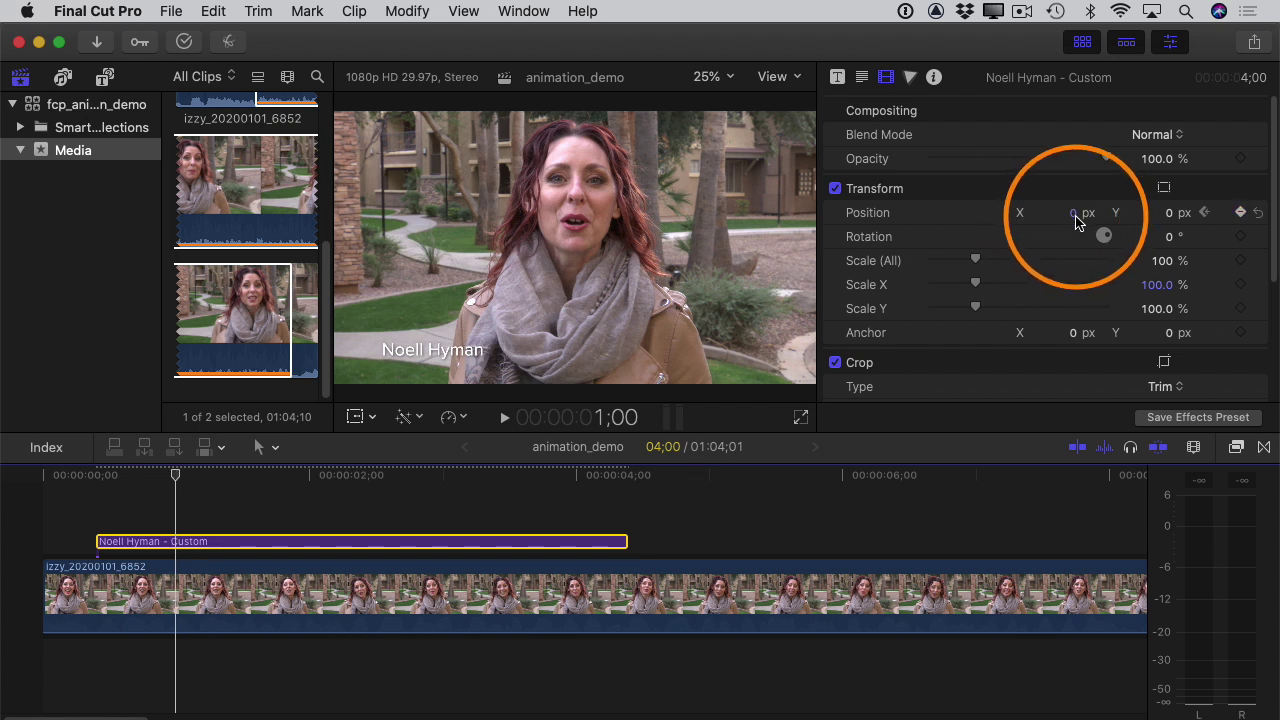
click(1240, 213)
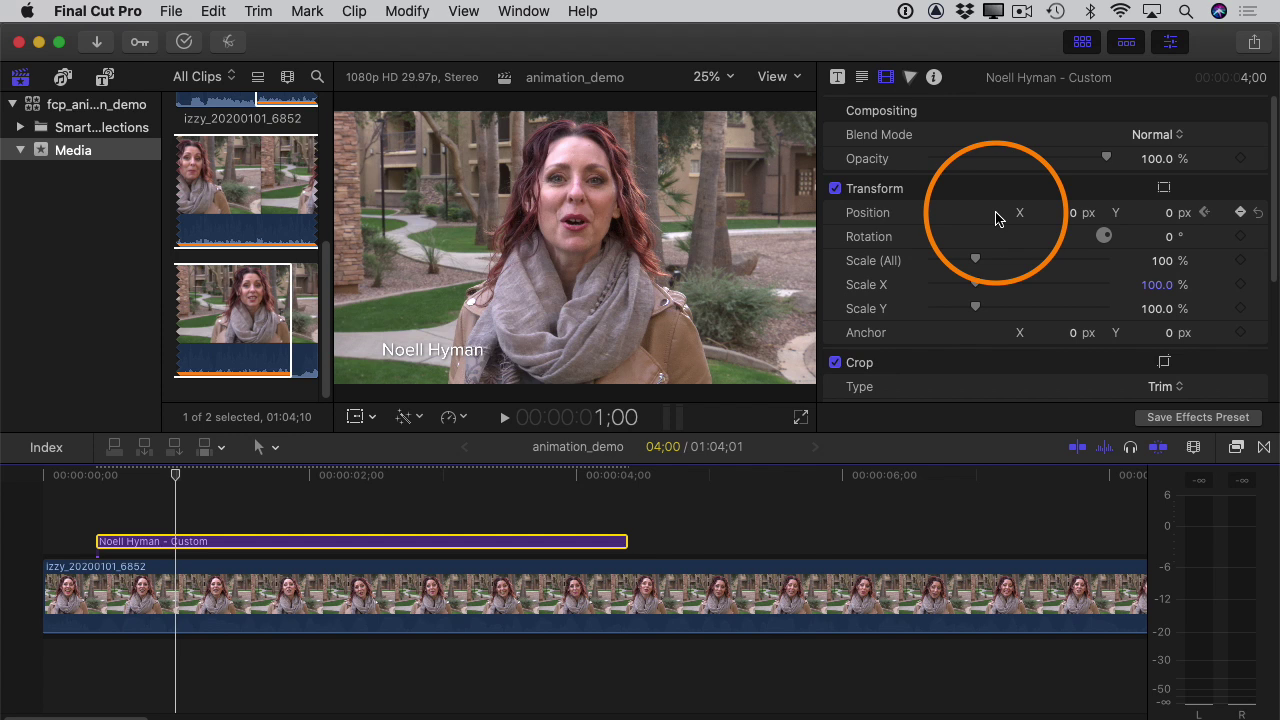
Check both Position keyframes and play the title's slide-in from the beginning of the timeline.
click(1204, 212)
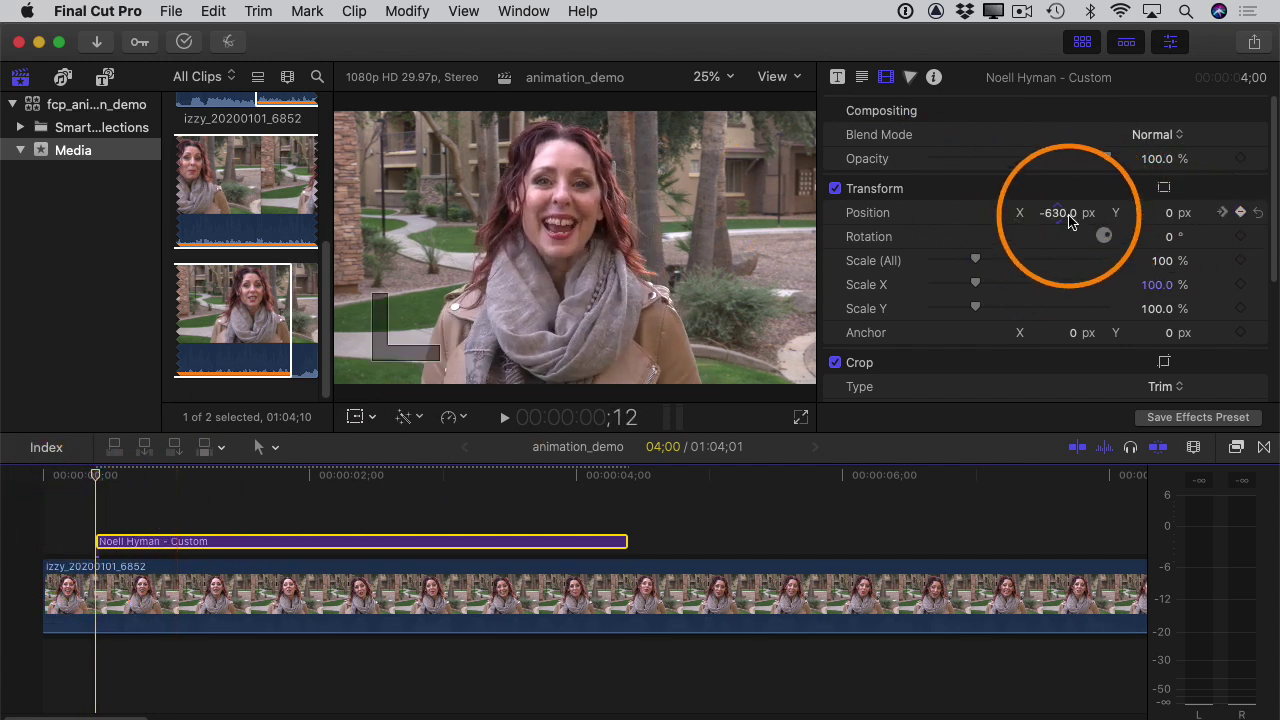
click(1222, 212)
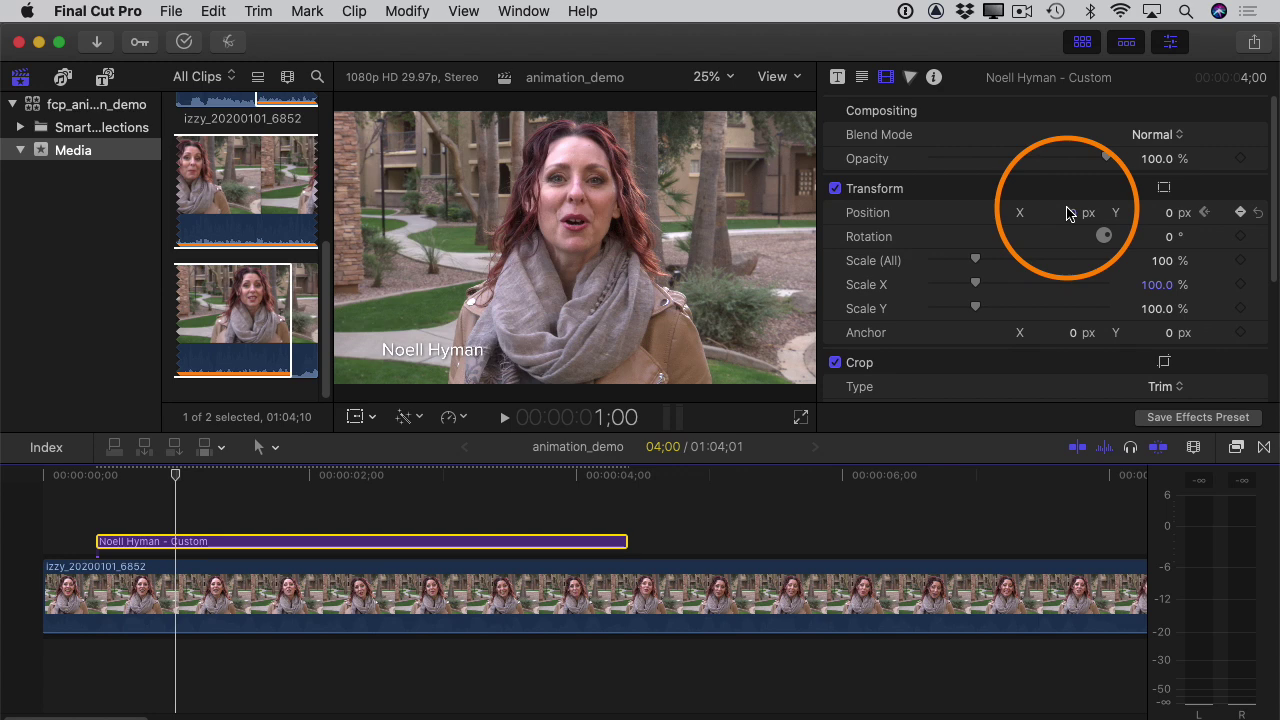
drag(175, 478, 45, 495)
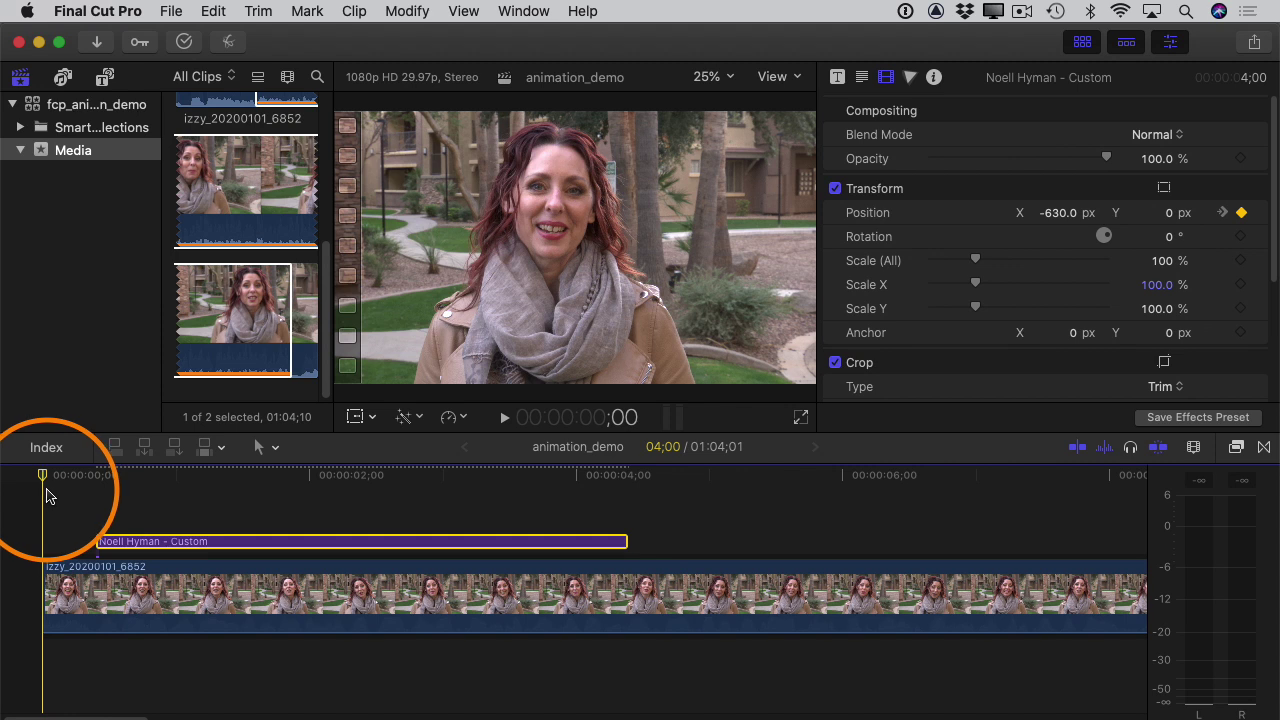
key(space)
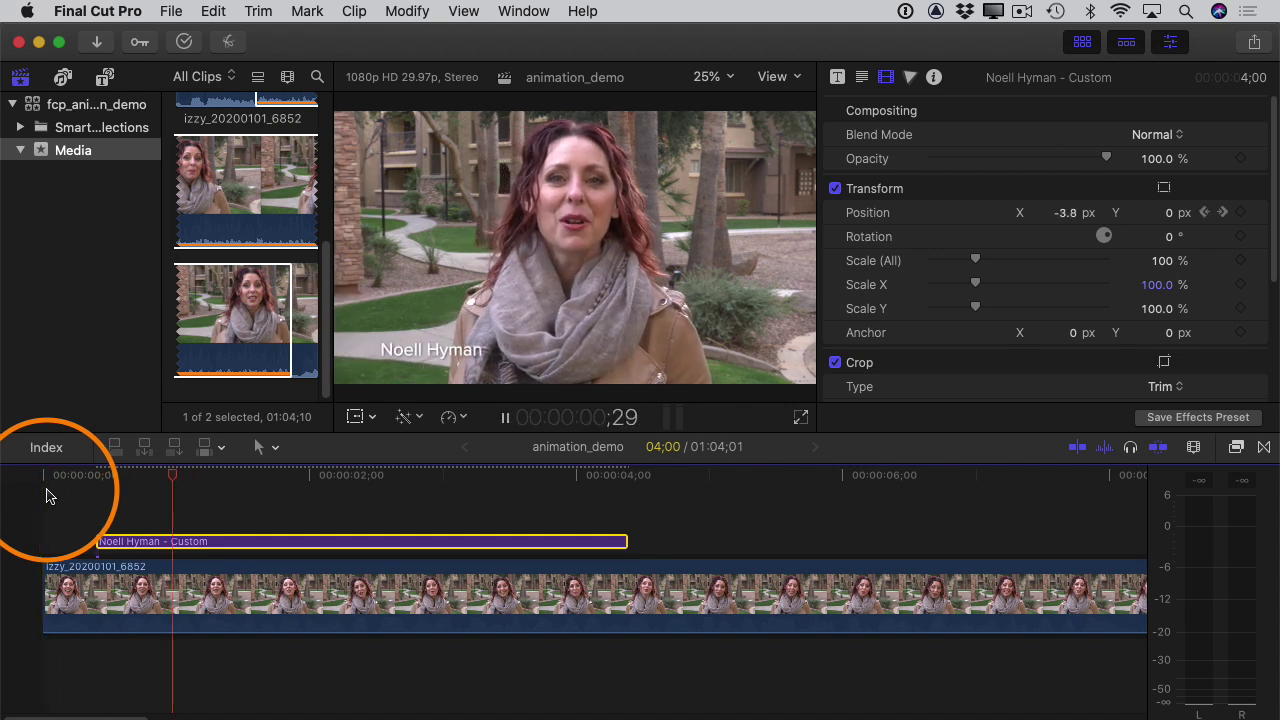
key(space)
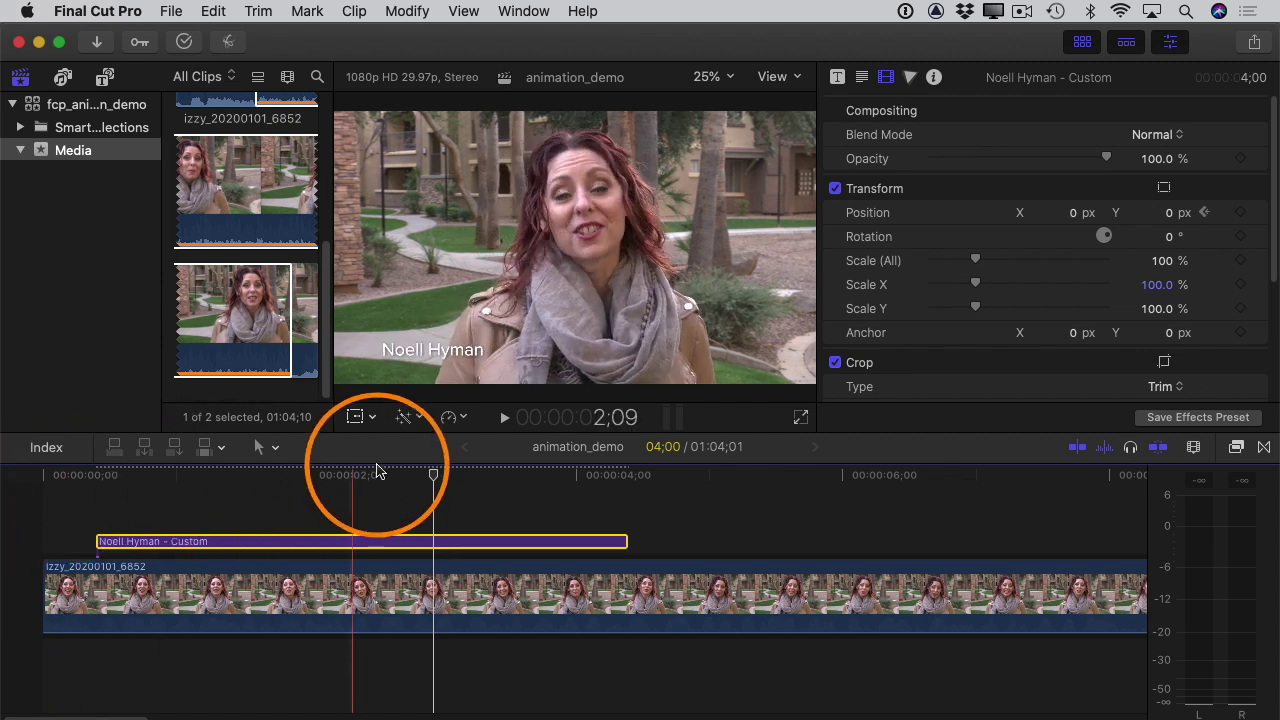
Add a Position keyframe at 3;18 to hold the title in place before it exits.
click(476, 476)
drag(476, 477, 524, 480)
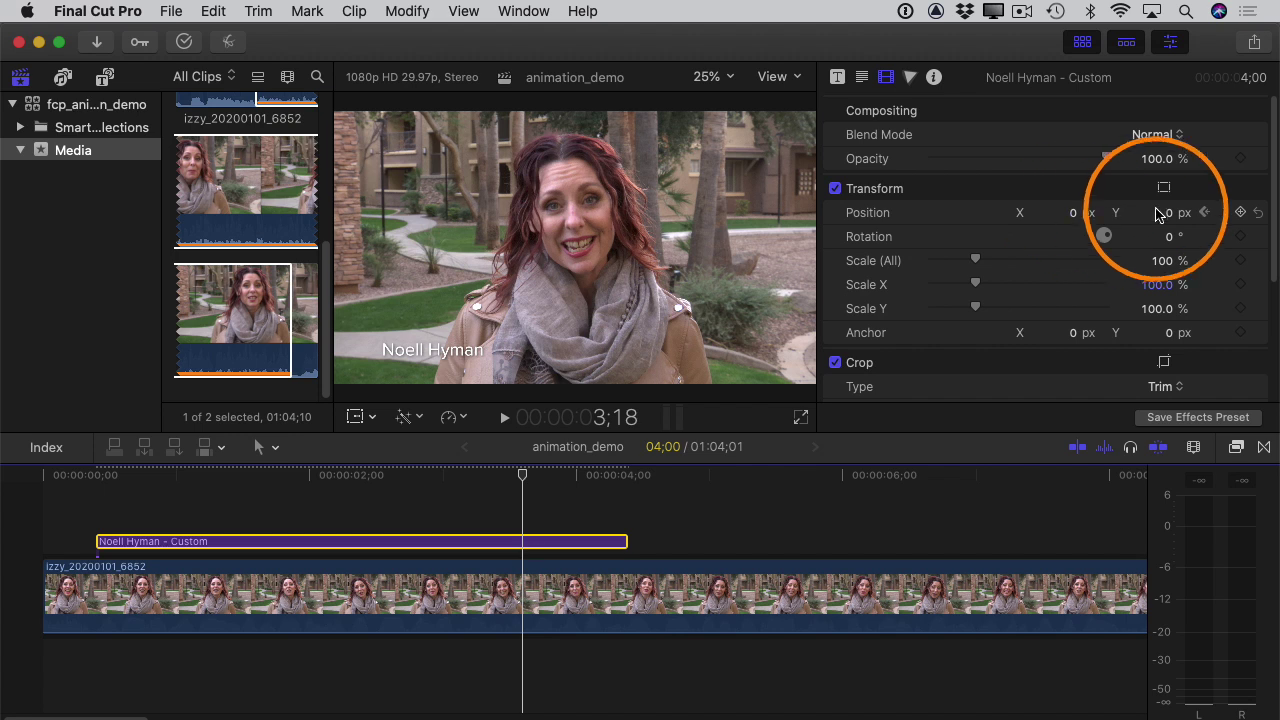
click(1241, 214)
Set the title's X position to -630 px on its last frame at 4;11.
drag(526, 472, 623, 543)
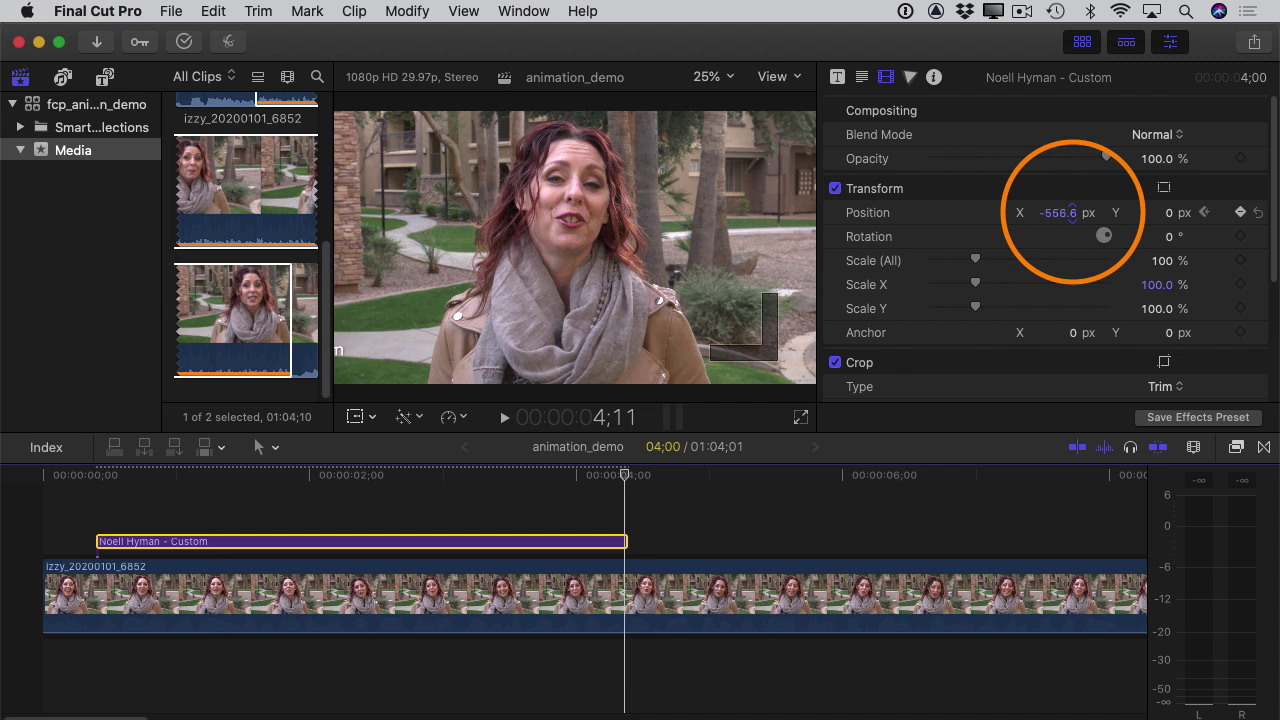
click(1056, 214)
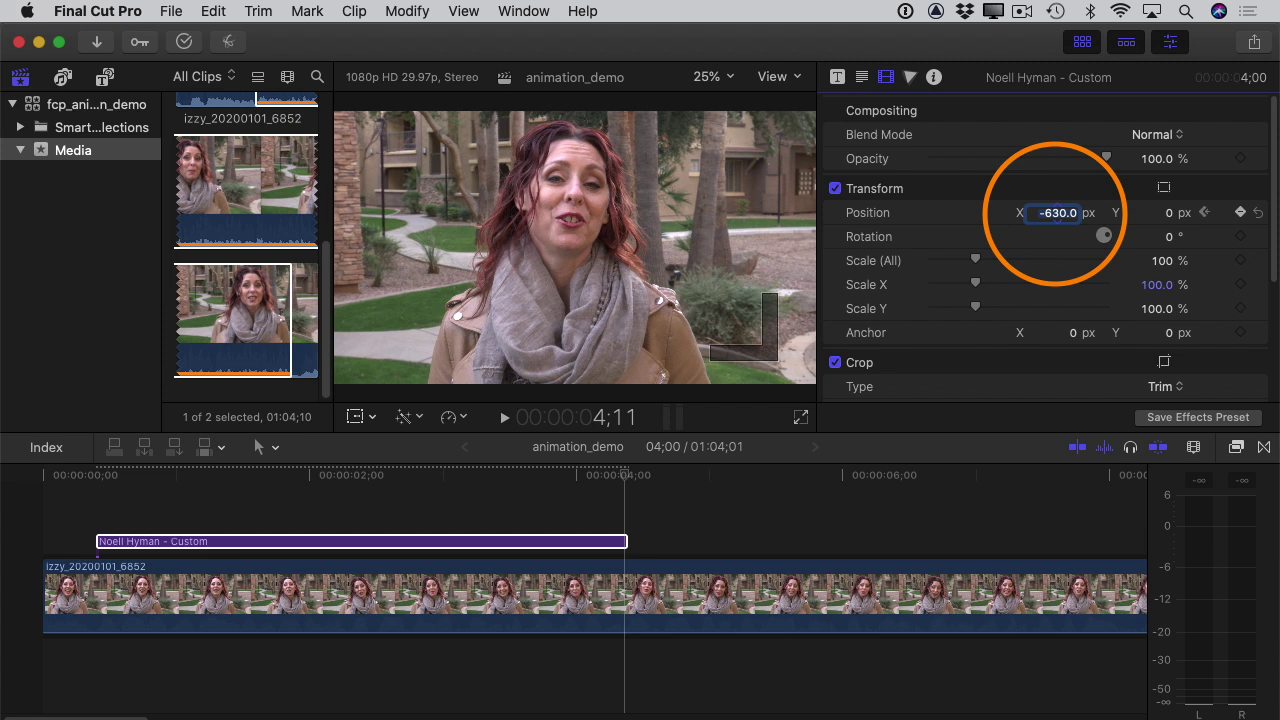
key(Return)
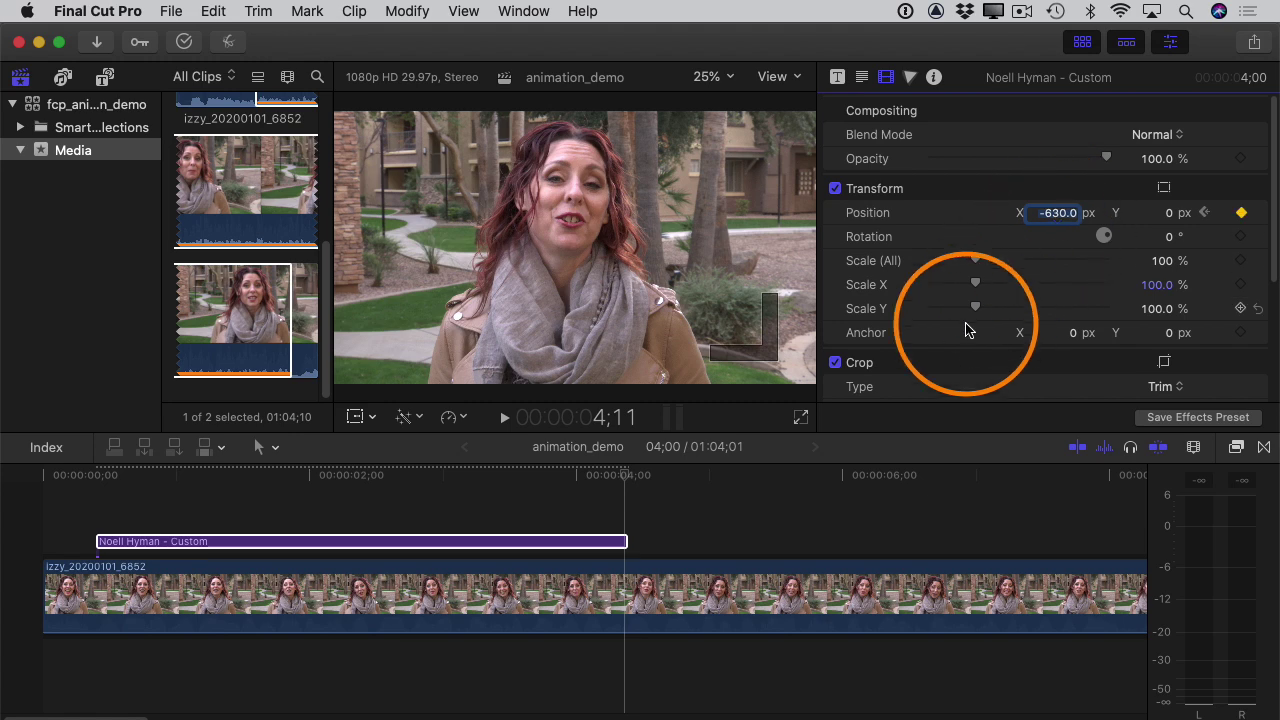
Play the timeline from the start through the title's slide-in and slide-out.
click(14, 478)
key(space)
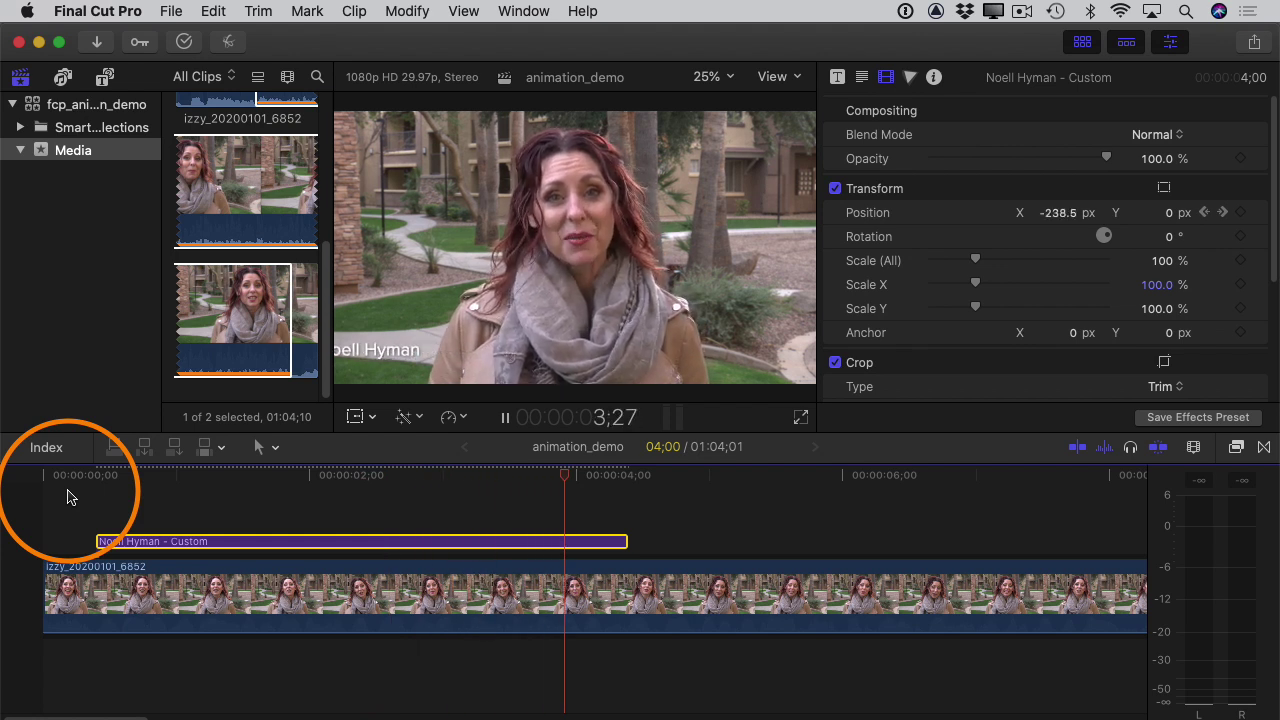
key(space)
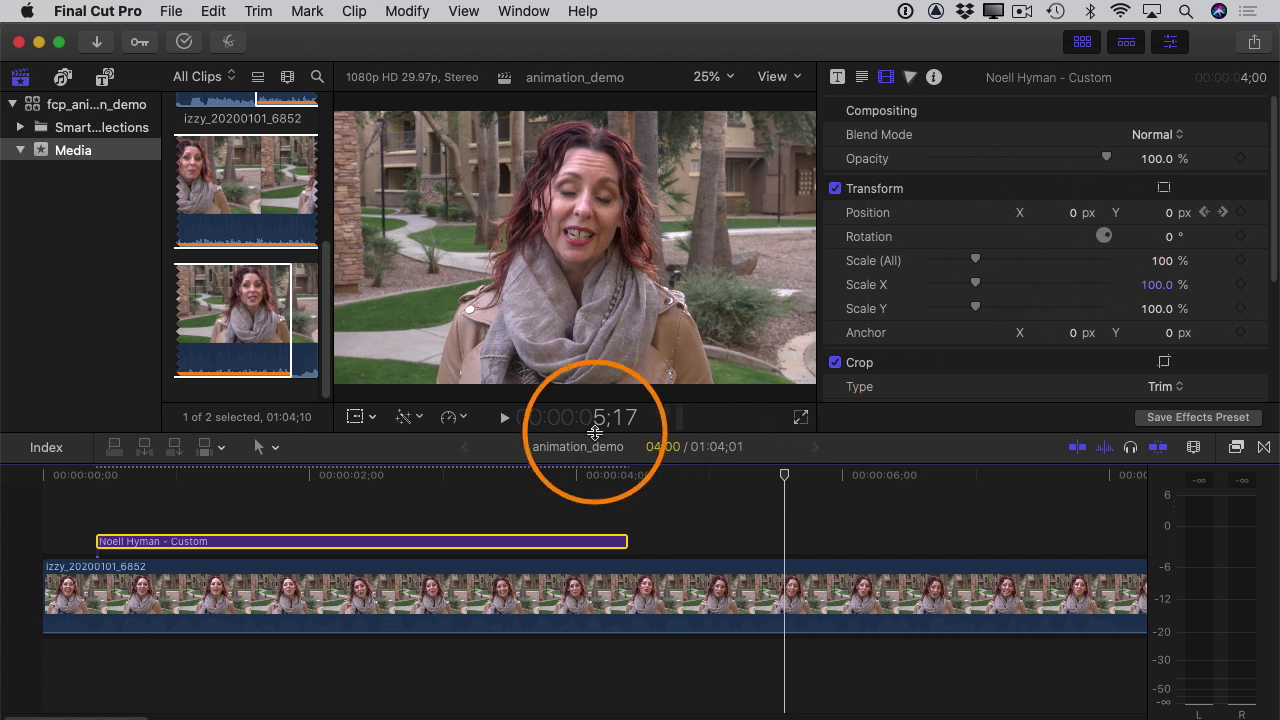
Show the video animation for the name title and limit its Transform track to Position keyframes.
click(205, 474)
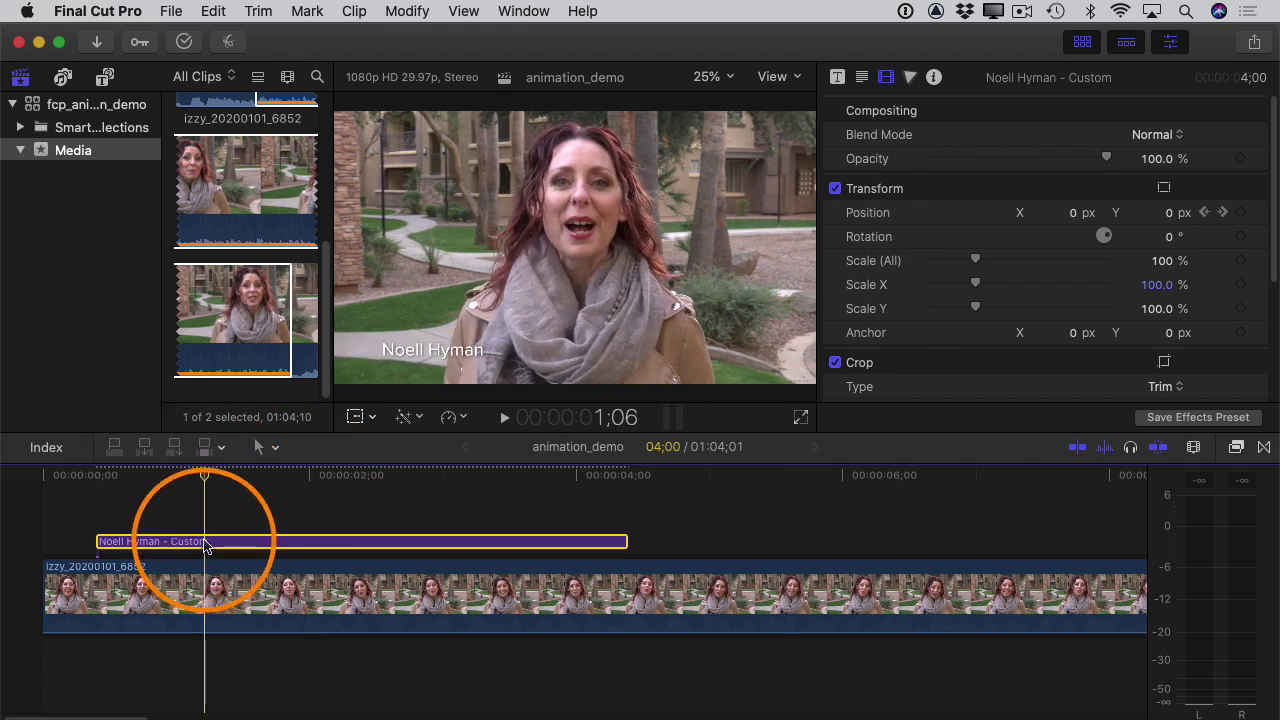
click(356, 10)
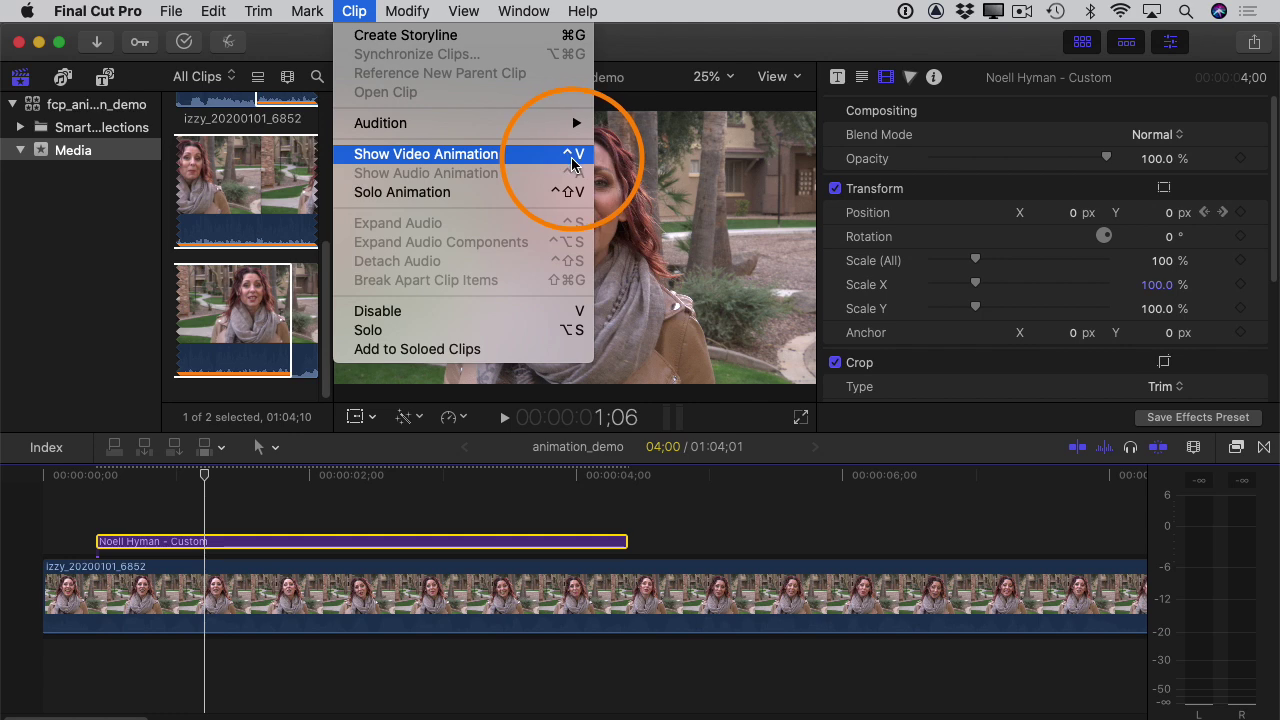
click(400, 160)
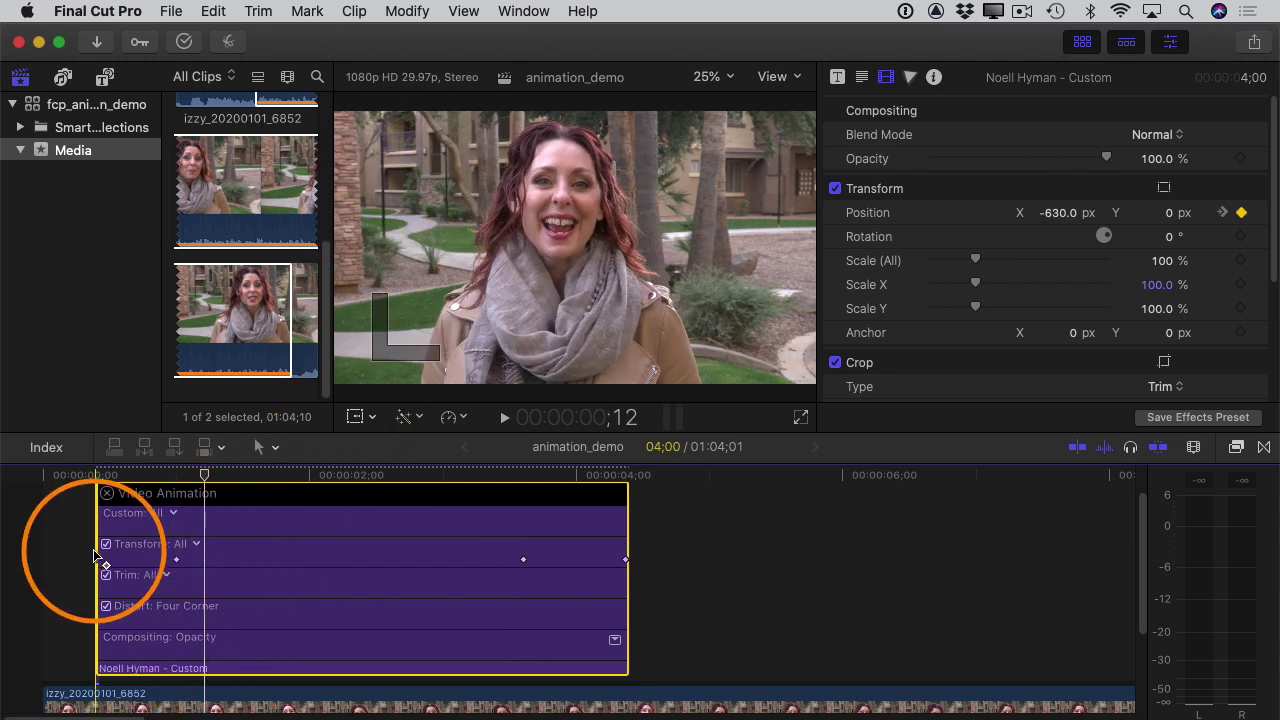
click(196, 544)
click(234, 576)
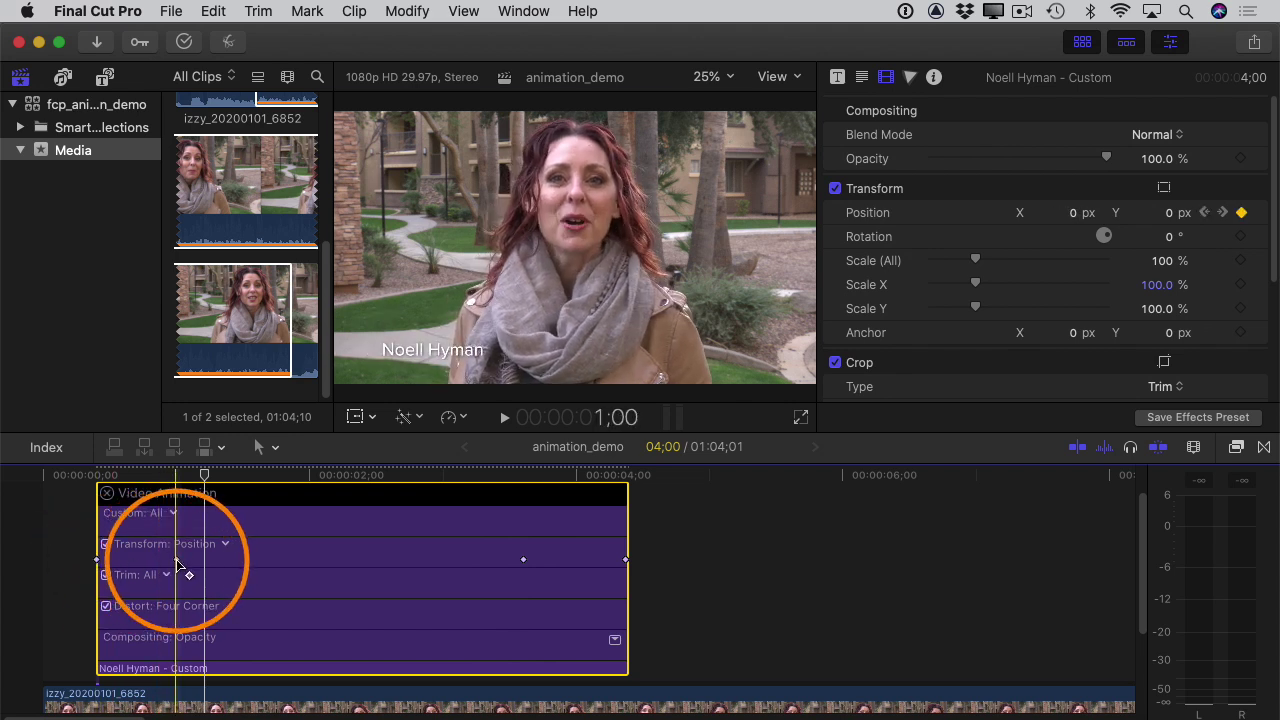
Try the second Position keyframe at about 2;00 and at 0;17, playing the title's slide-in after each move.
drag(178, 565, 305, 562)
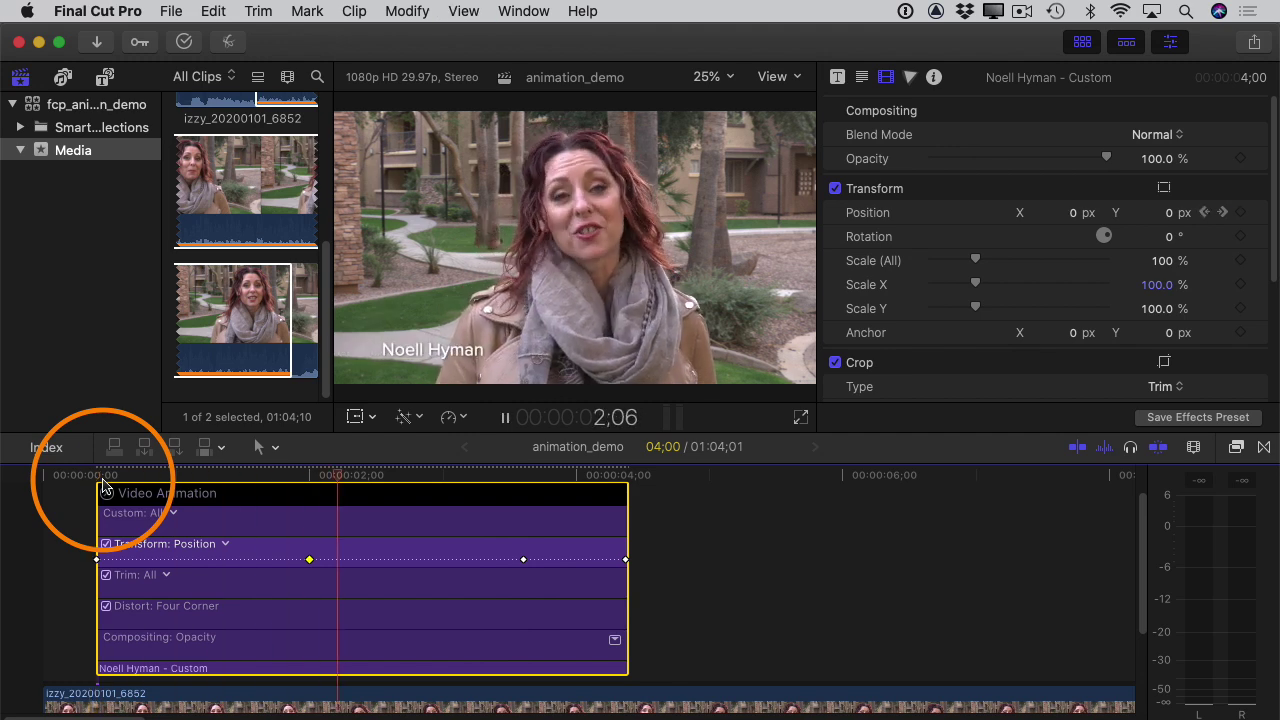
key(space)
drag(309, 559, 118, 560)
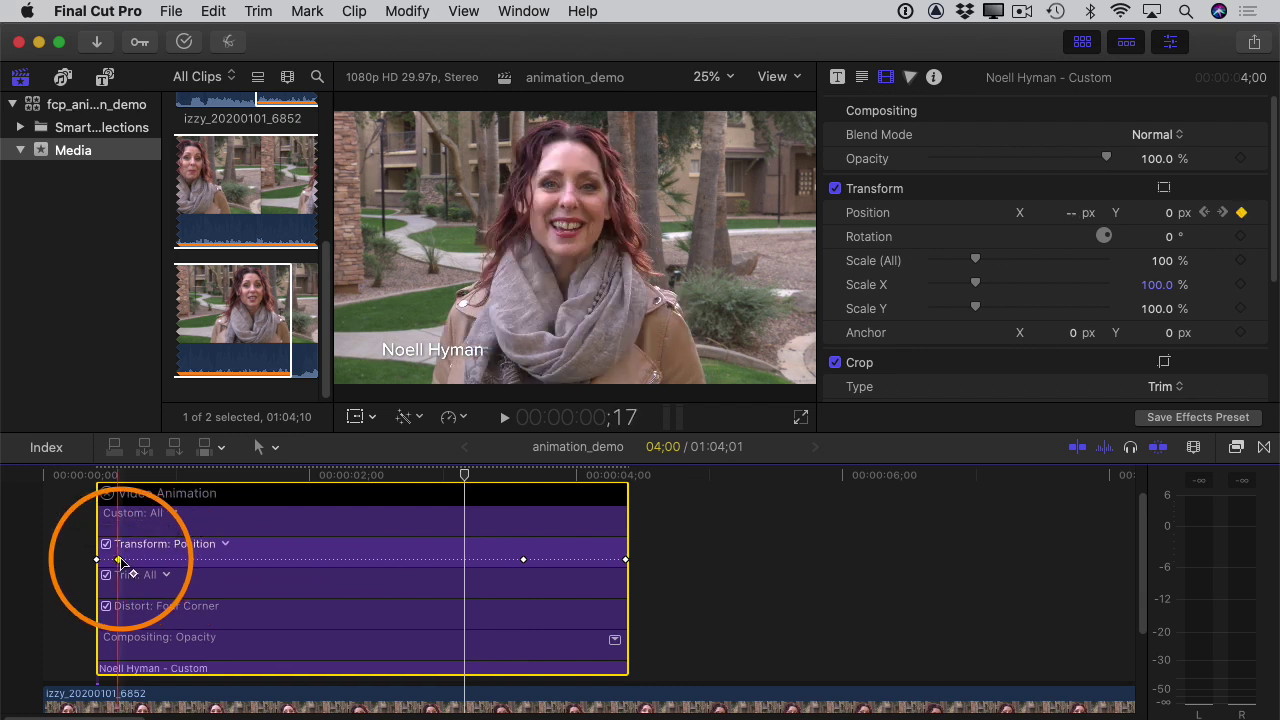
click(90, 474)
key(space)
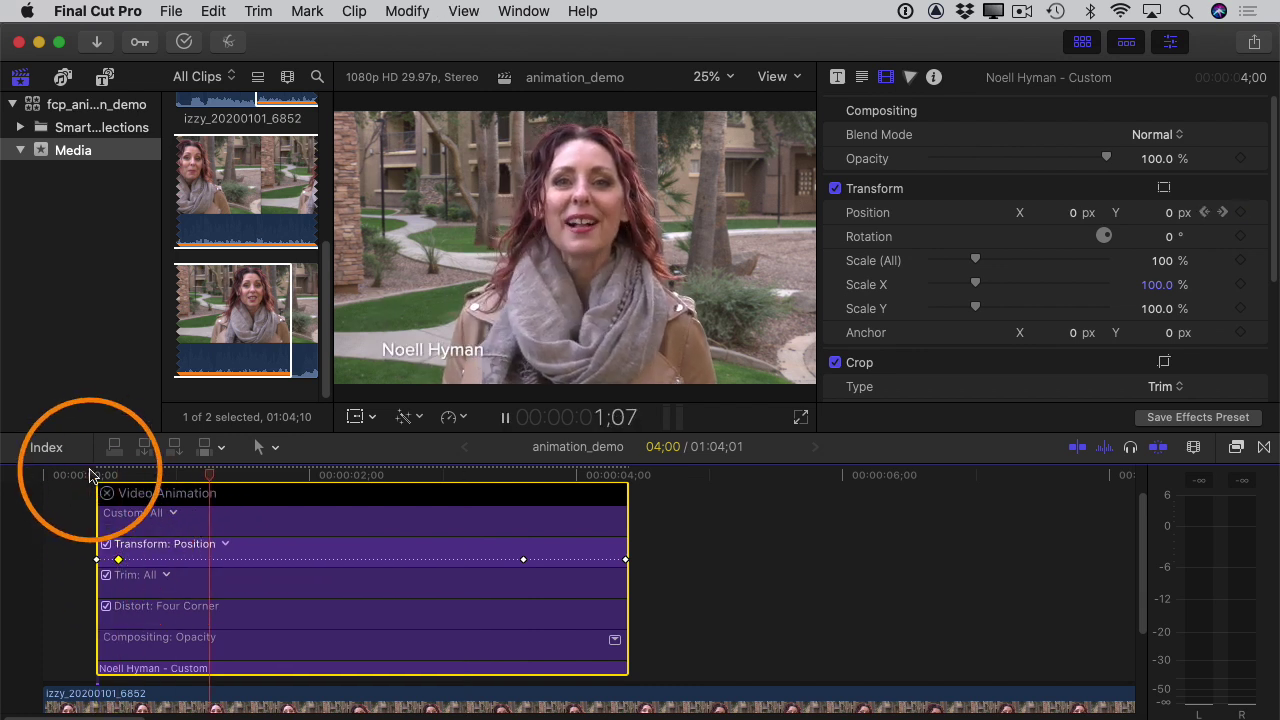
Move the second Position keyframe to 1;20 and play the slide-in from the start.
click(118, 560)
drag(120, 562, 265, 560)
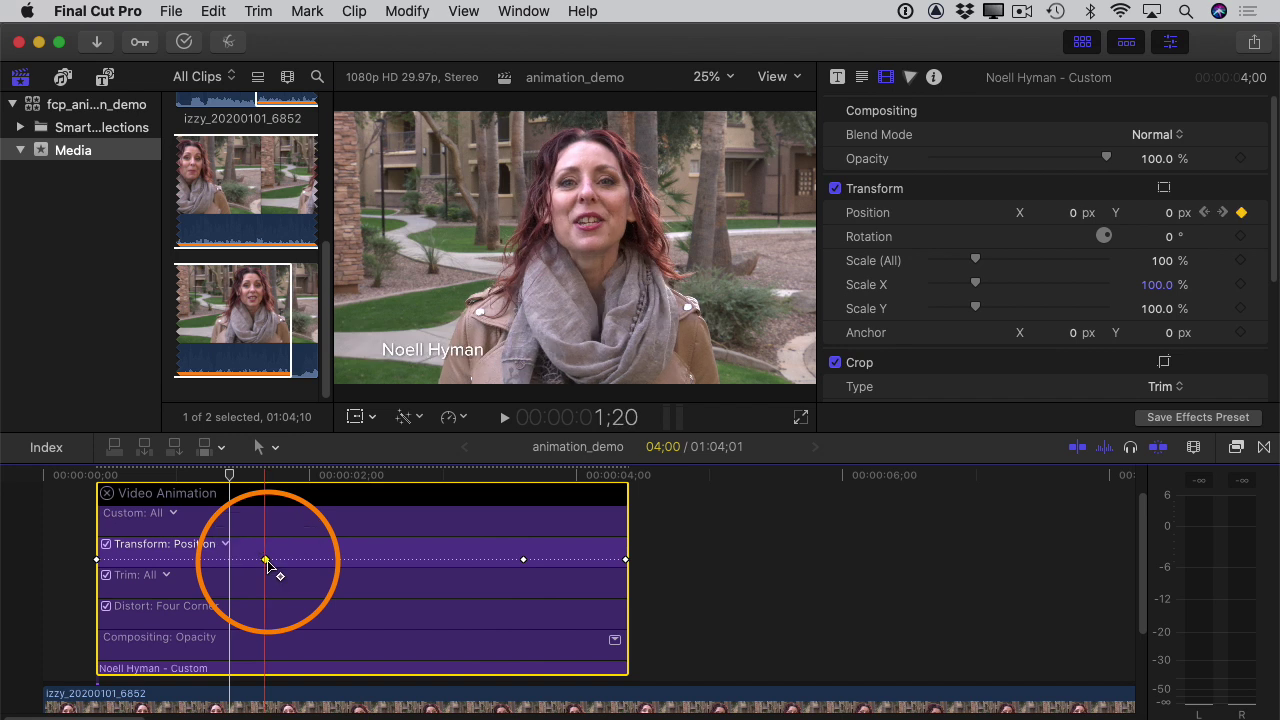
key(Home)
key(space)
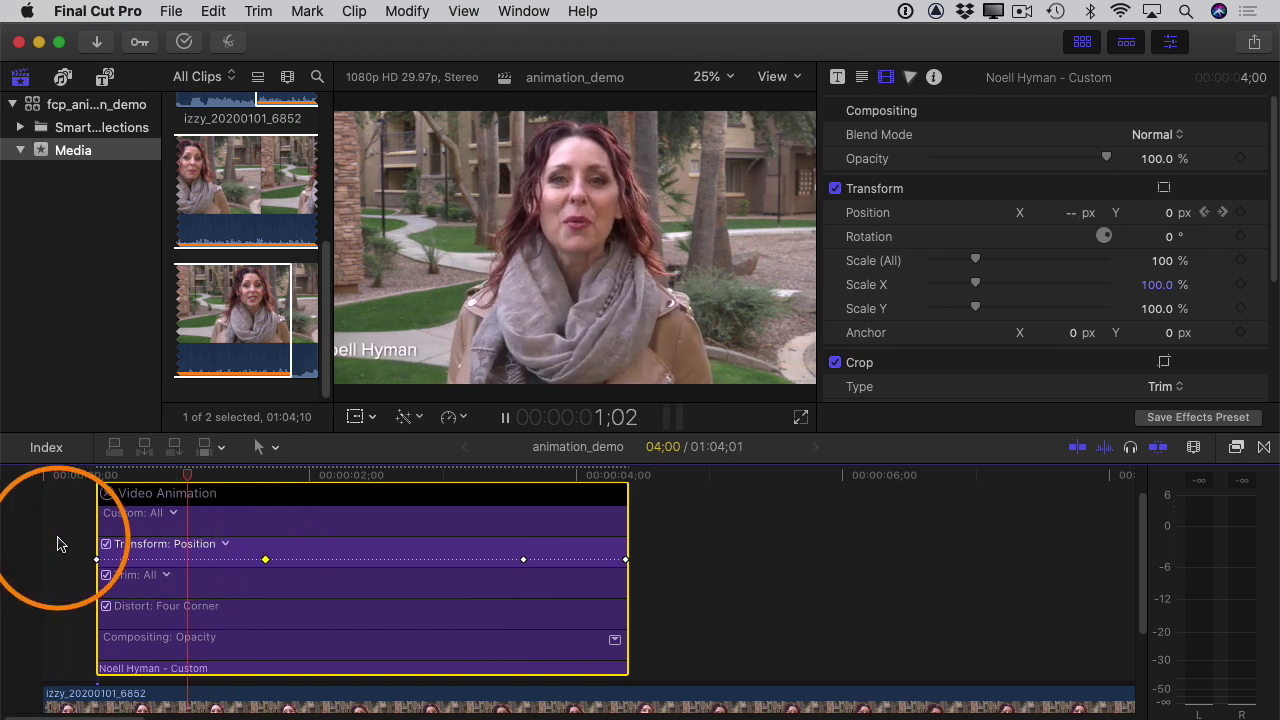
key(space)
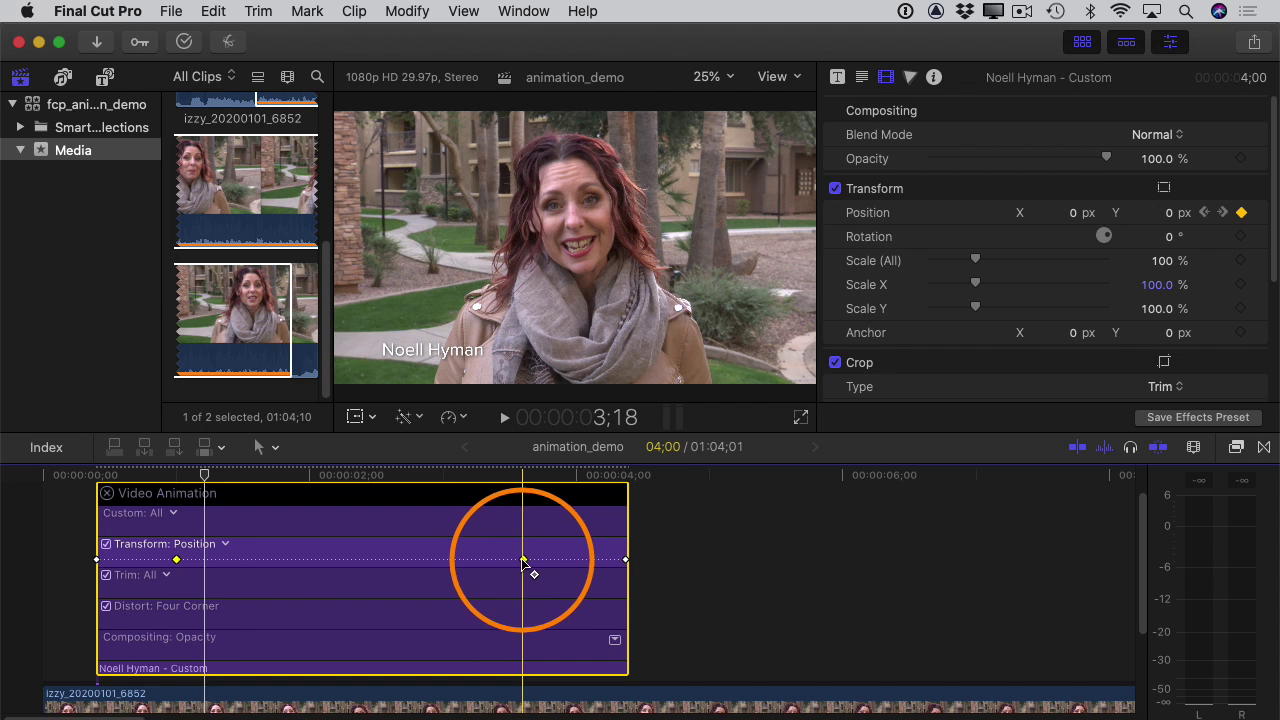
Shift the two middle Position keyframes together to 1;01 and 3;19, and park the playhead on the earlier one.
mouse_move(524, 562)
mouse_down()
mouse_move(500, 559)
mouse_move(545, 560)
mouse_move(469, 559)
mouse_move(529, 560)
mouse_up()
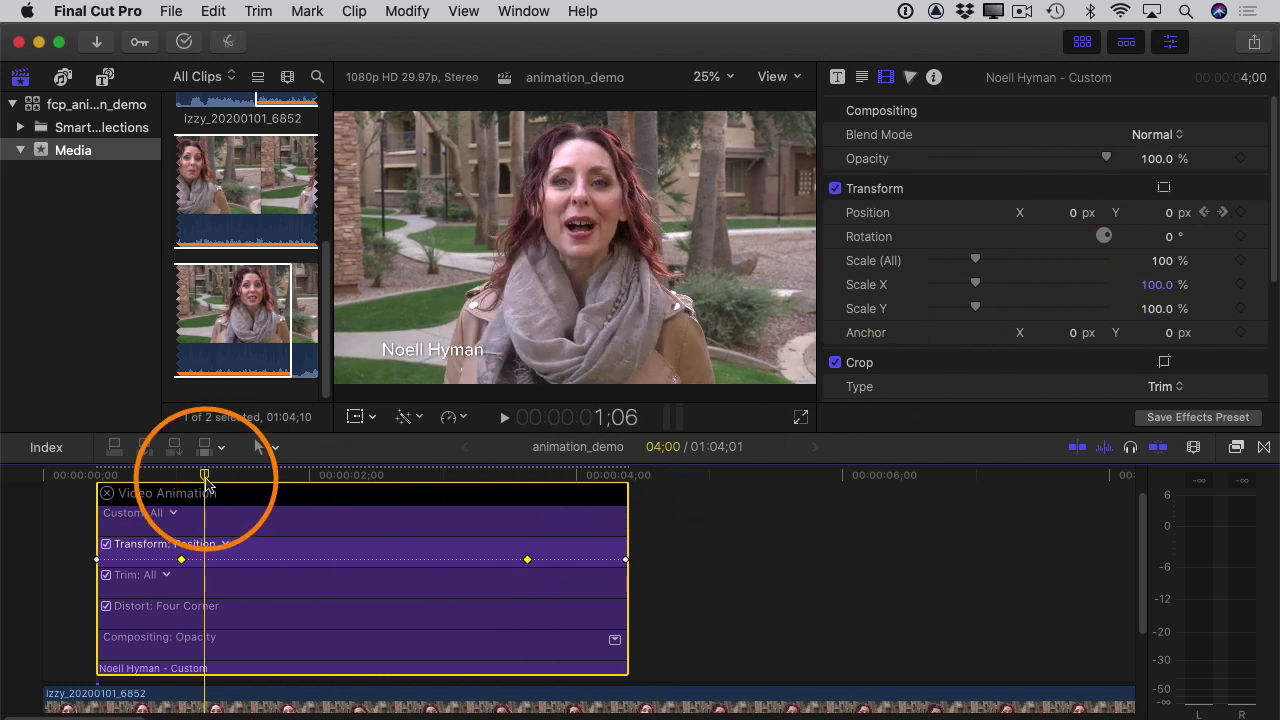
drag(199, 482, 188, 483)
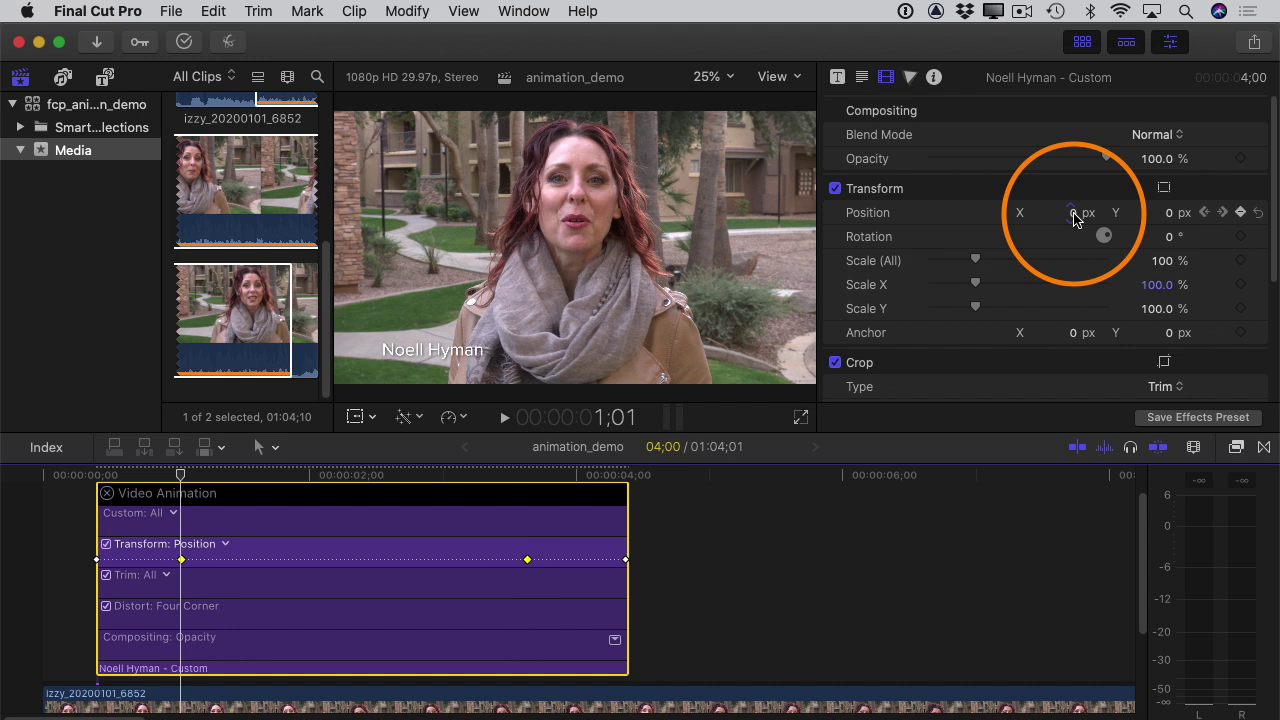
Set the title's X position to 600 px on the Position keyframe at 1;01.
drag(1073, 214, 1076, 212)
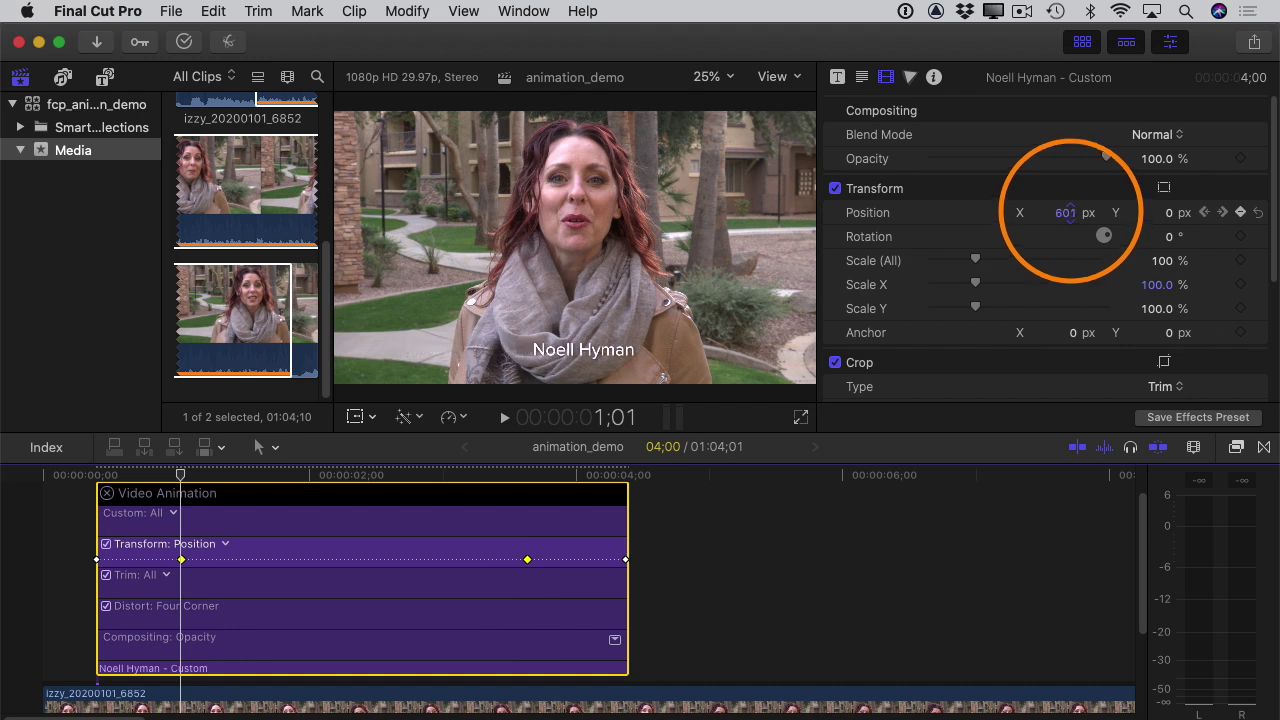
click(1066, 213)
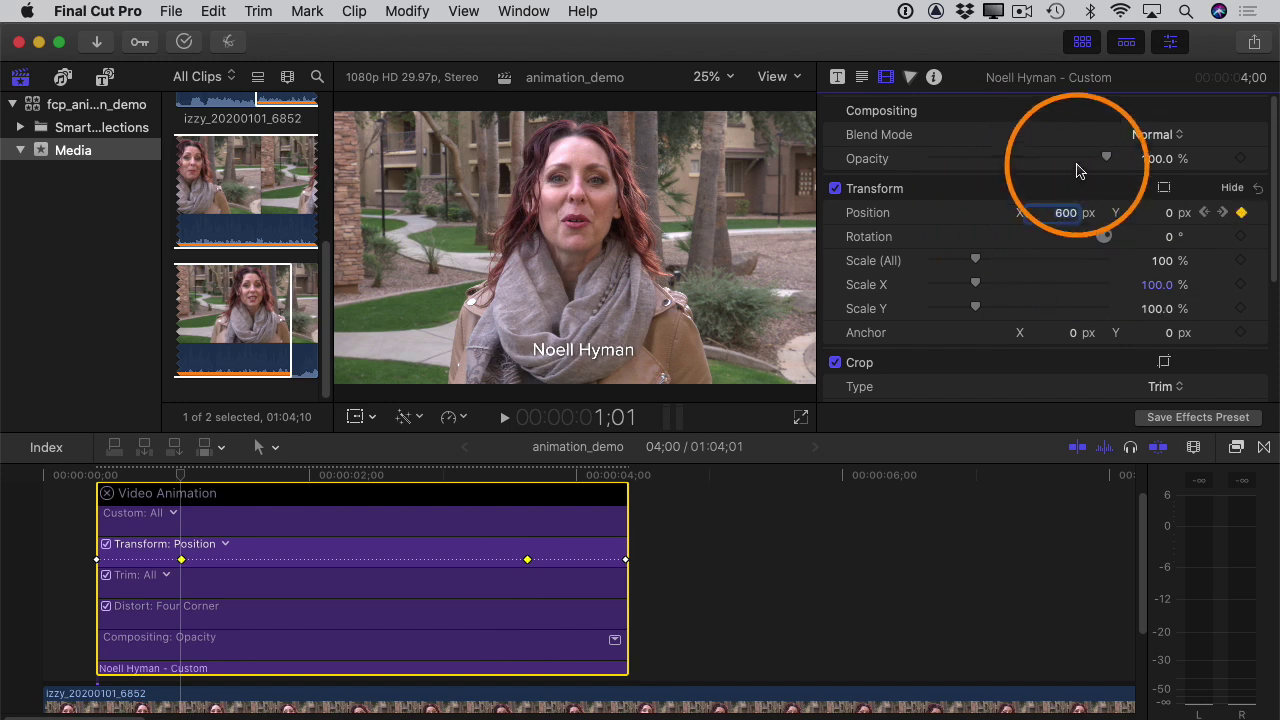
click(517, 537)
click(181, 559)
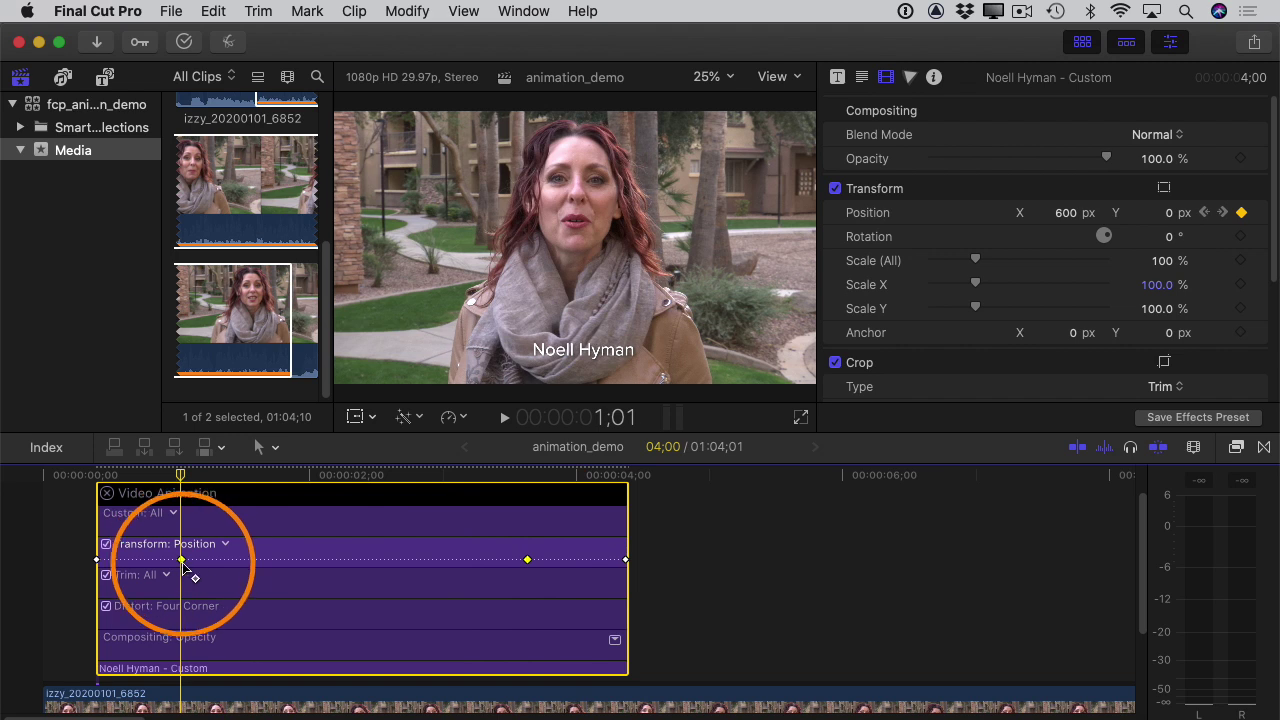
Play the timeline from the start to review the title's changed movement between keyframes.
key(space)
click(68, 477)
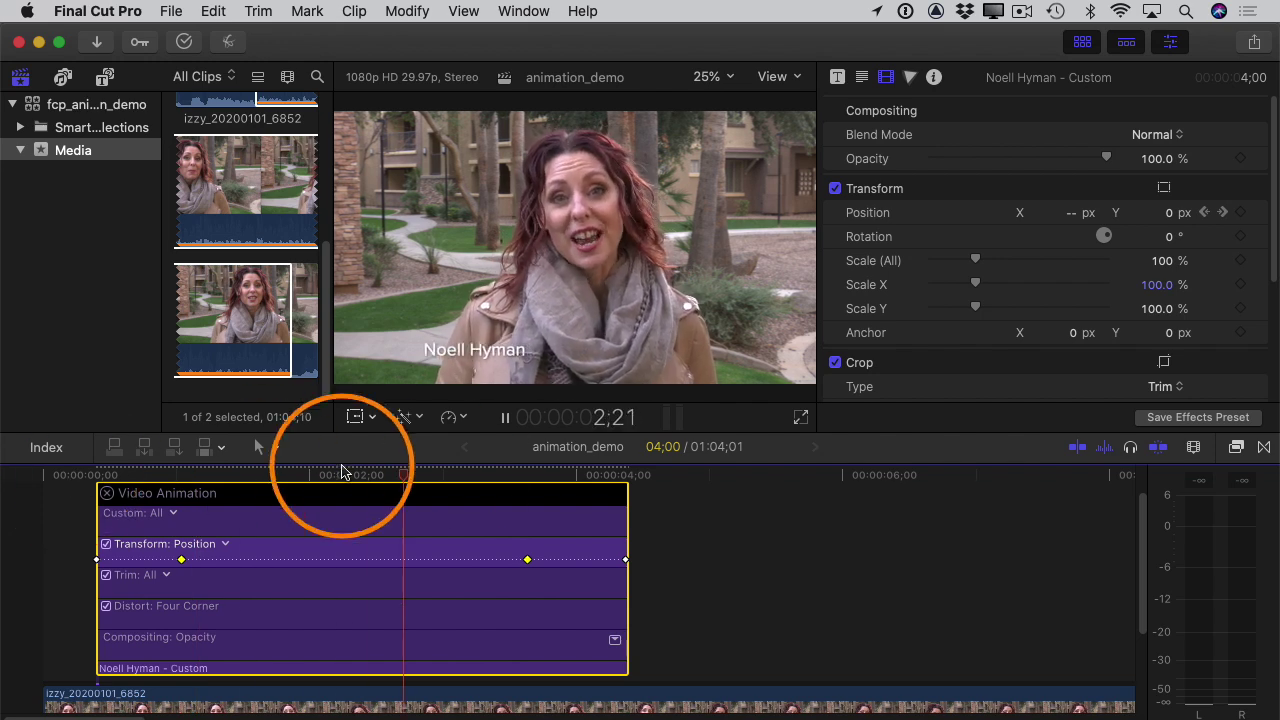
key(space)
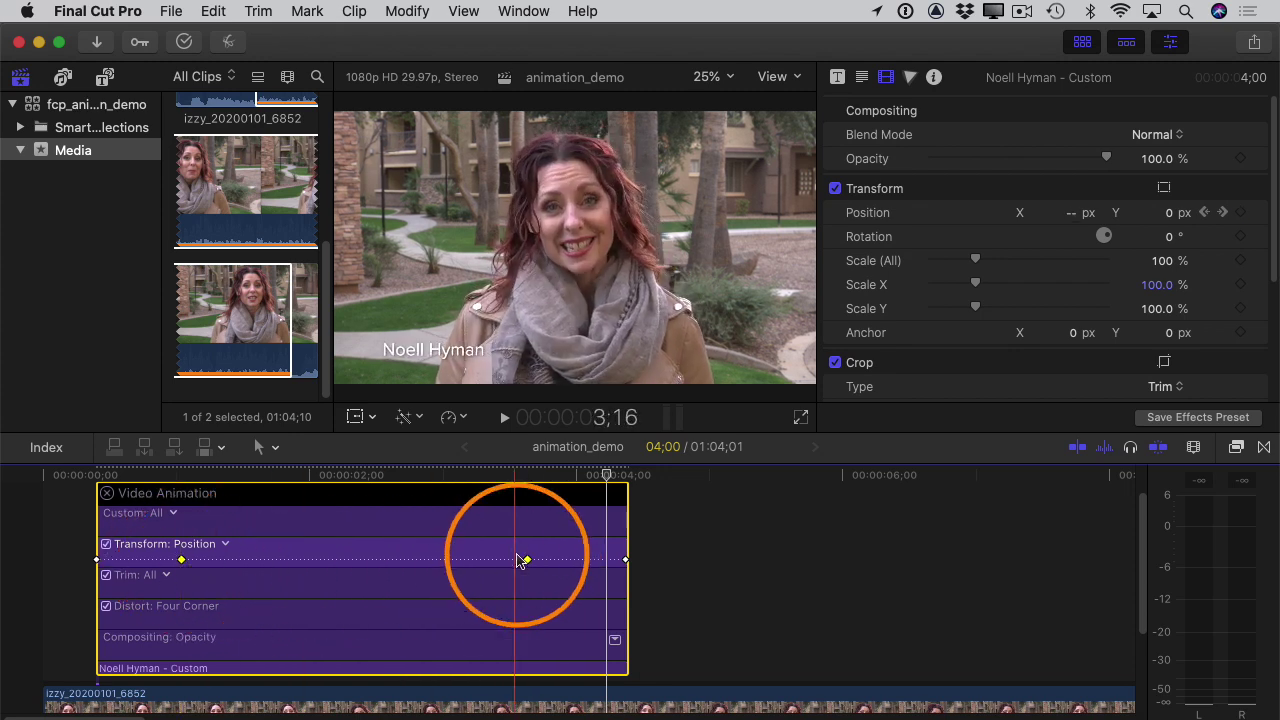
Set the title's X position to 0 px on the Position keyframe at 1;01 and play the animation.
click(181, 559)
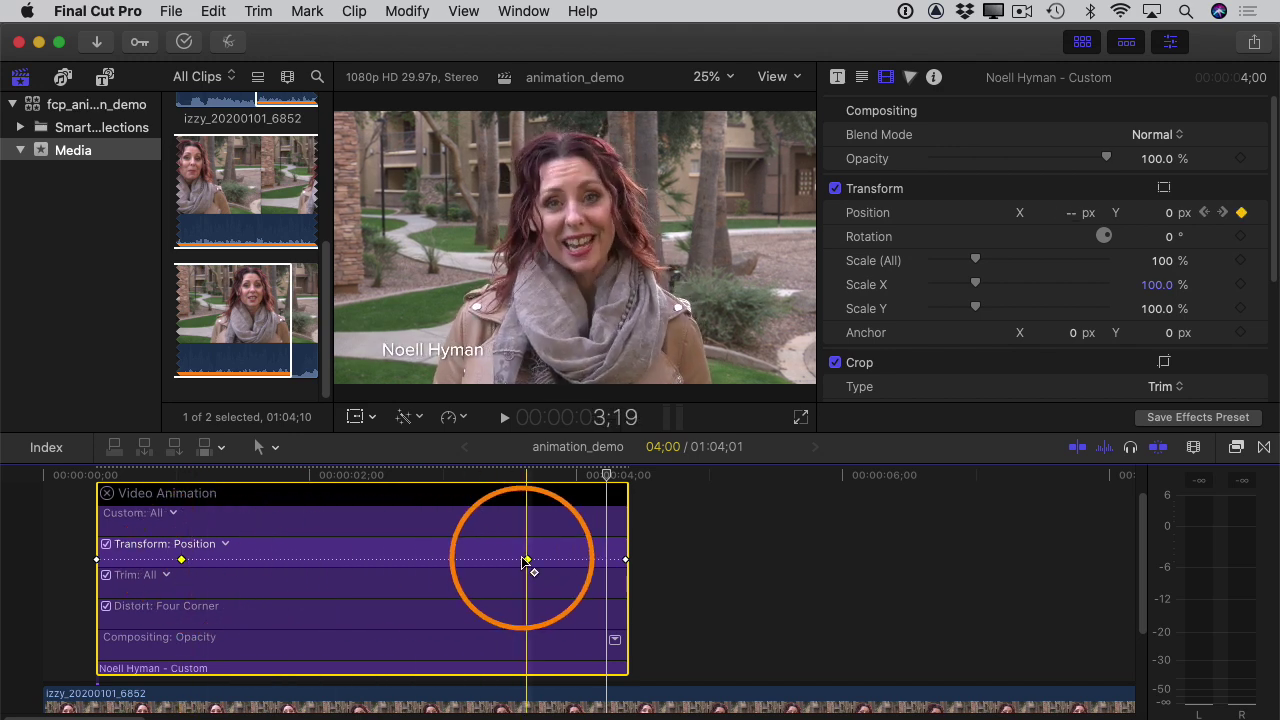
drag(206, 475, 180, 475)
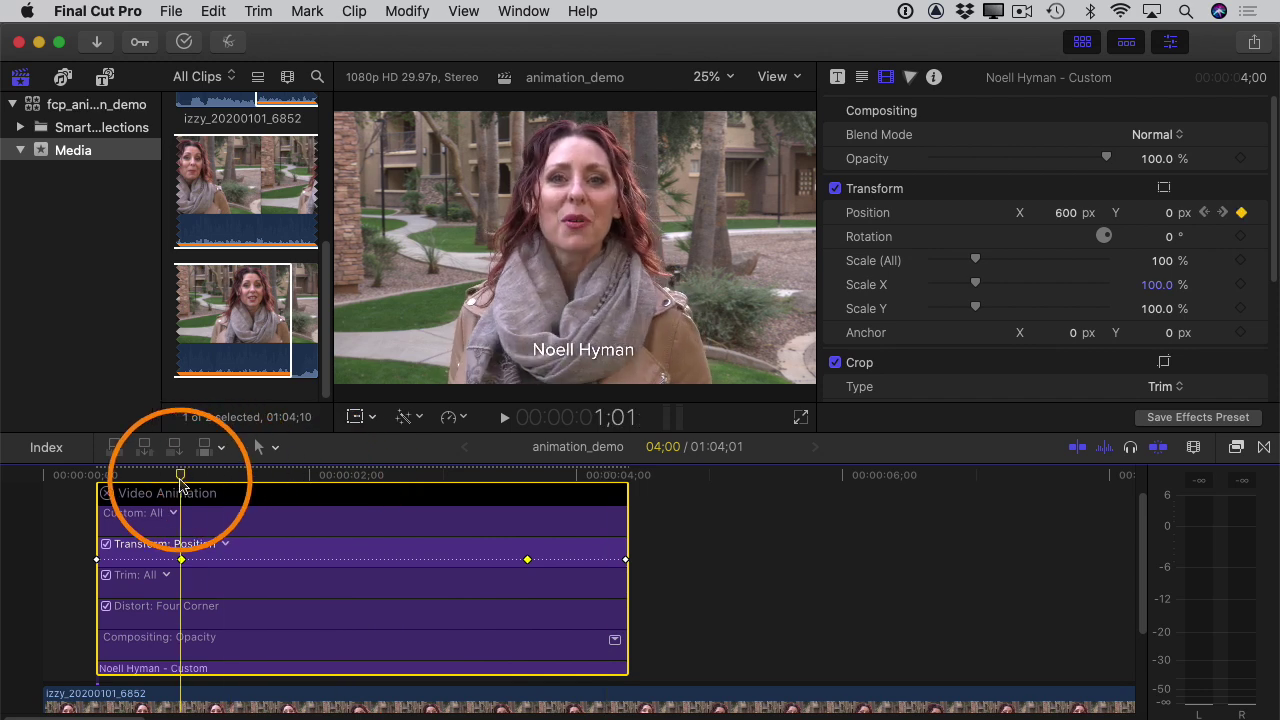
click(1063, 215)
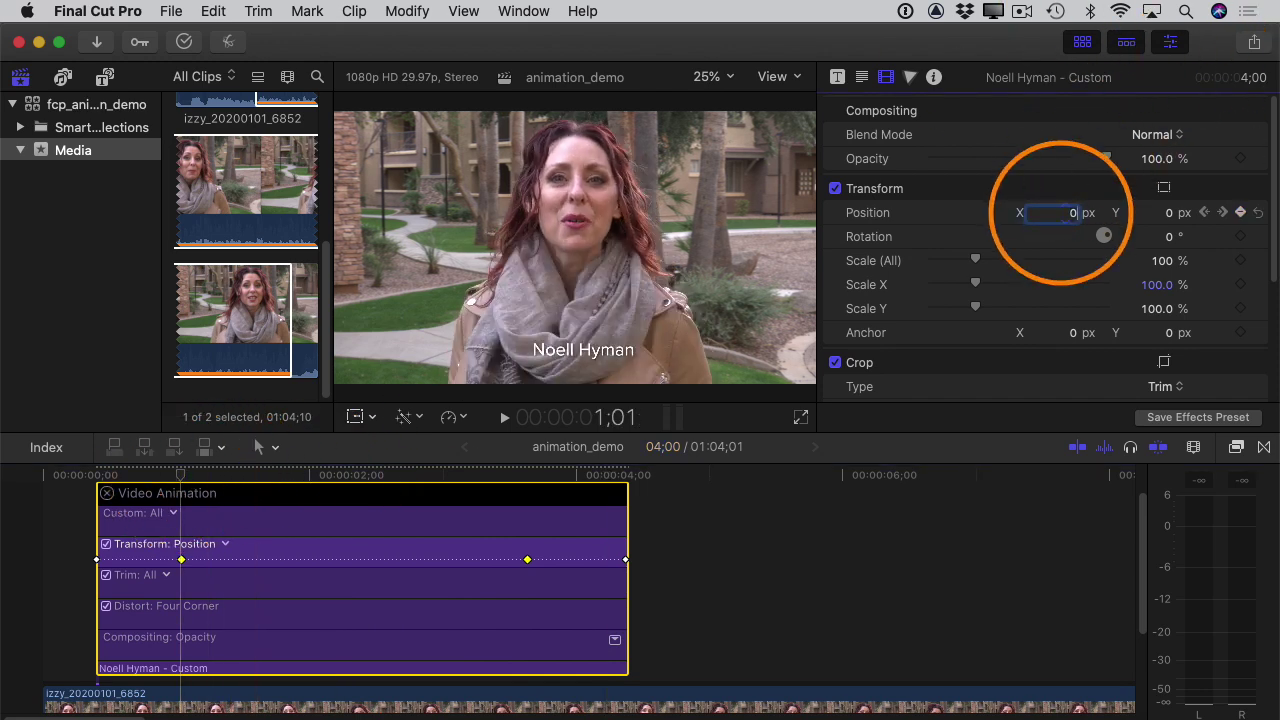
text(-630)
key(Return)
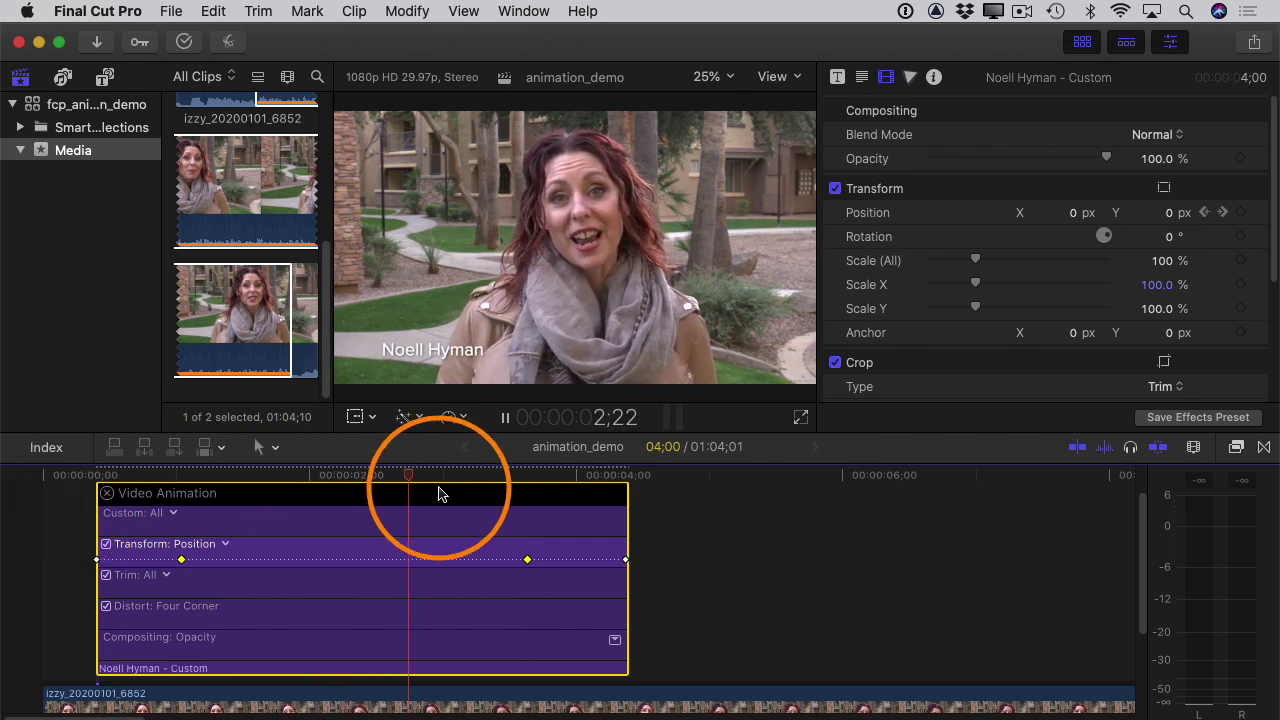
key(space)
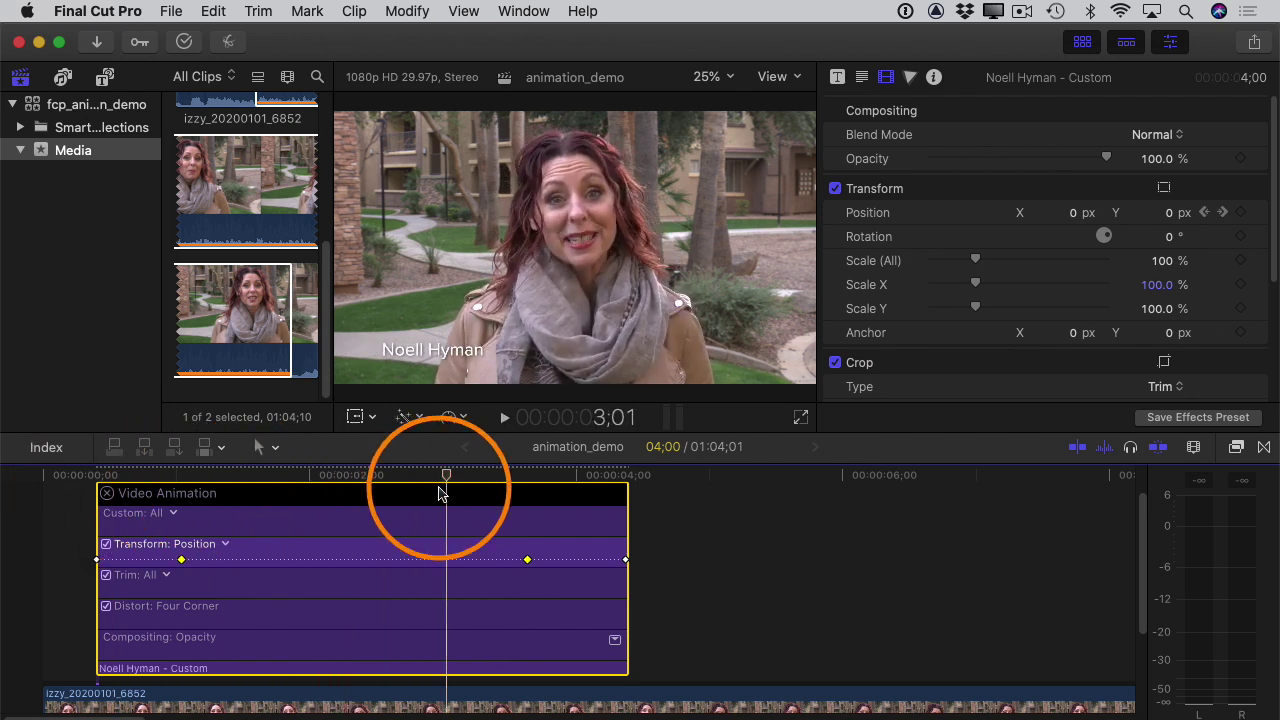
Turn on the viewer's Transform controls for the title and add a keyframe for all Transform parameters at 2;12.
drag(441, 490, 365, 487)
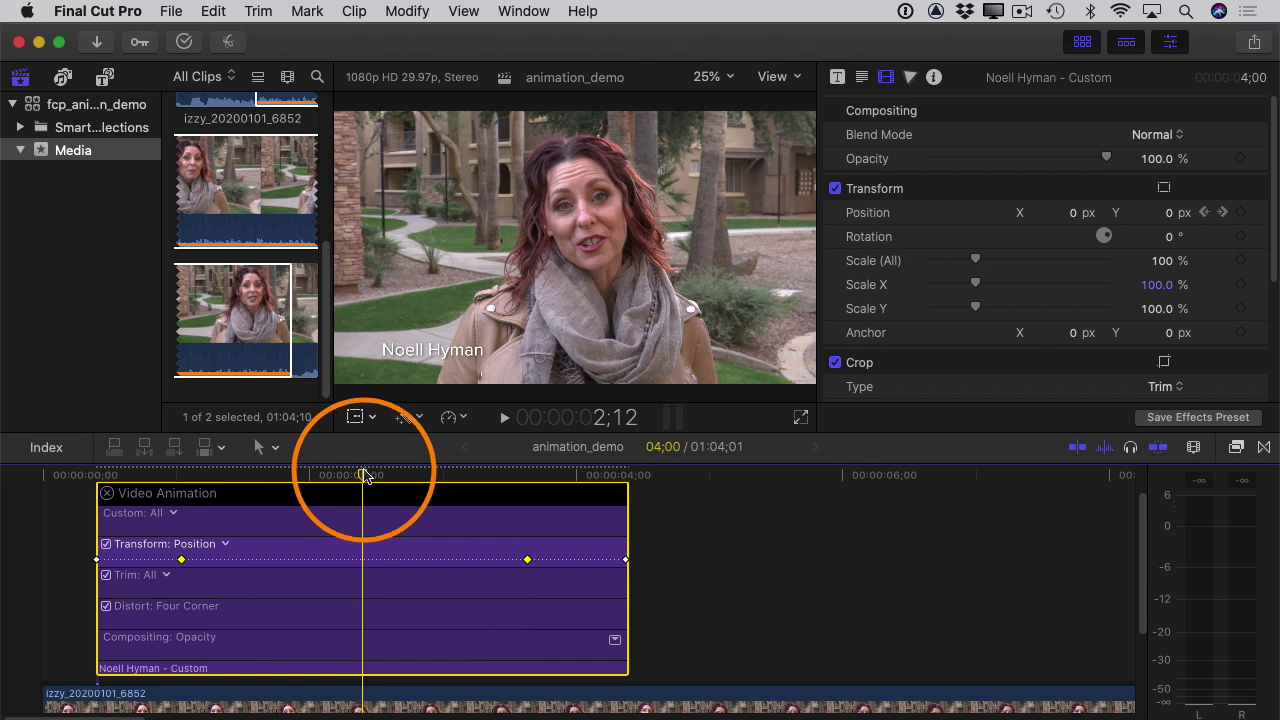
click(356, 417)
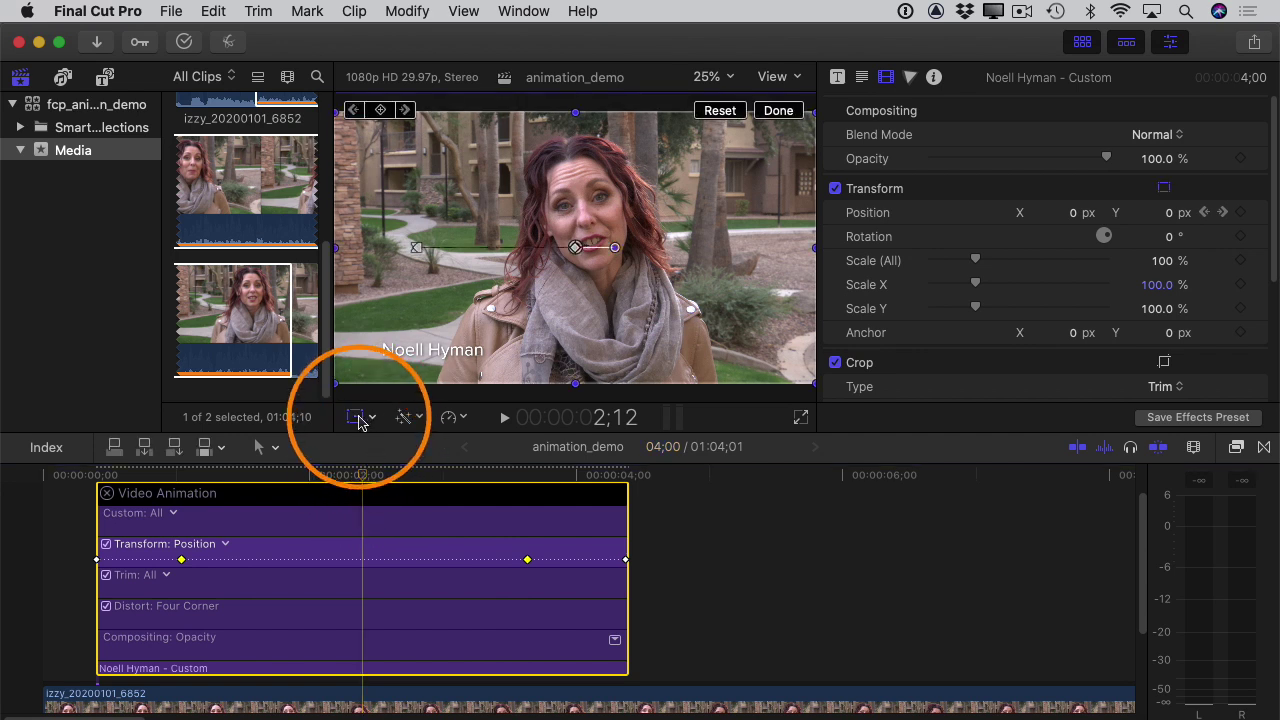
click(372, 418)
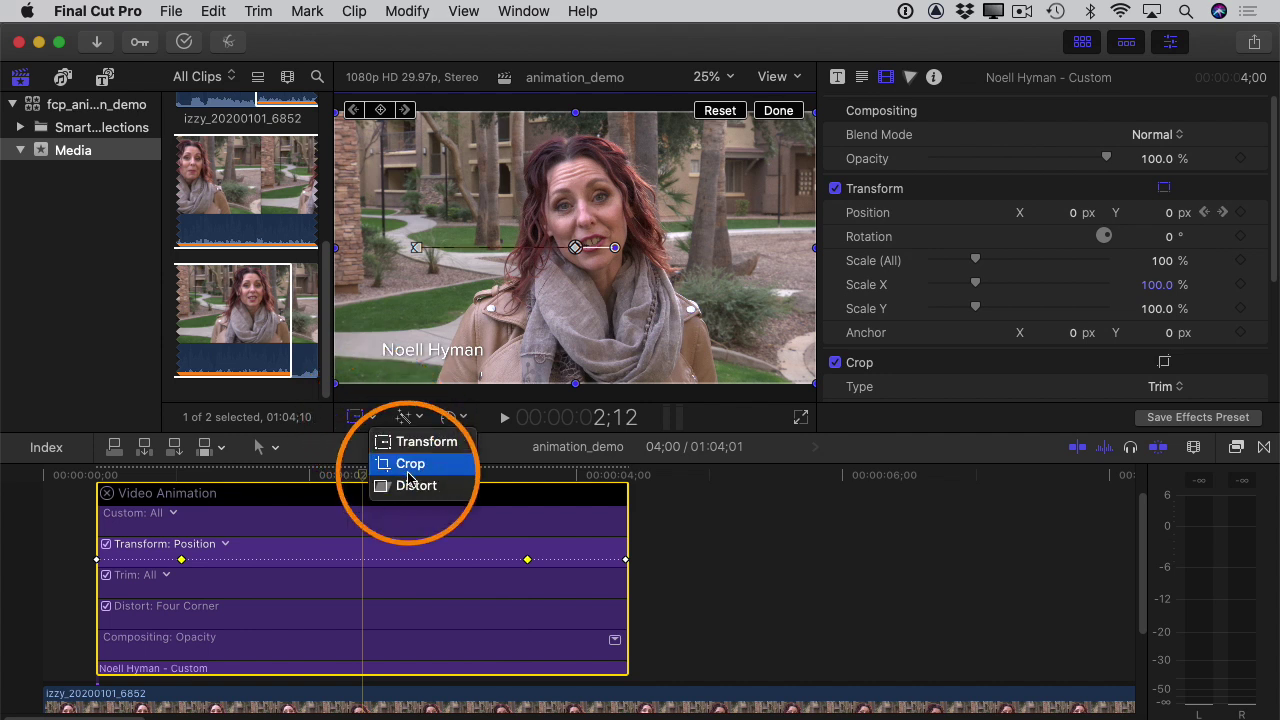
click(410, 441)
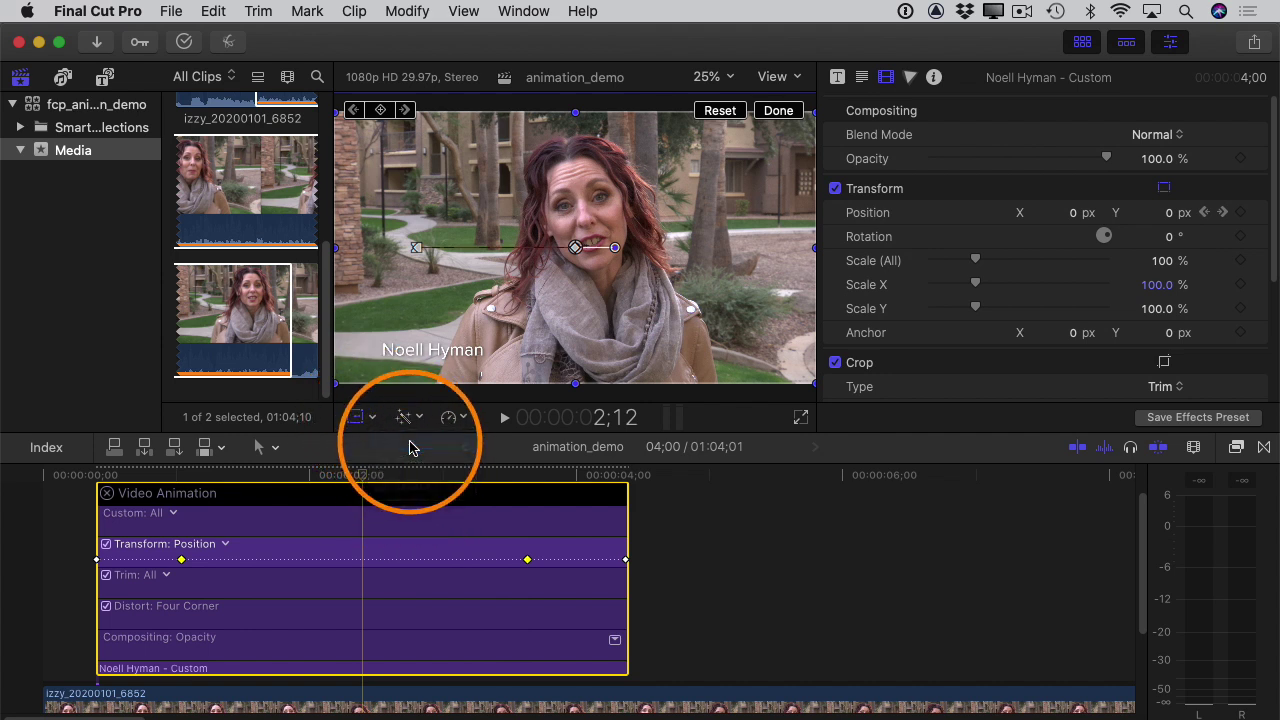
click(380, 110)
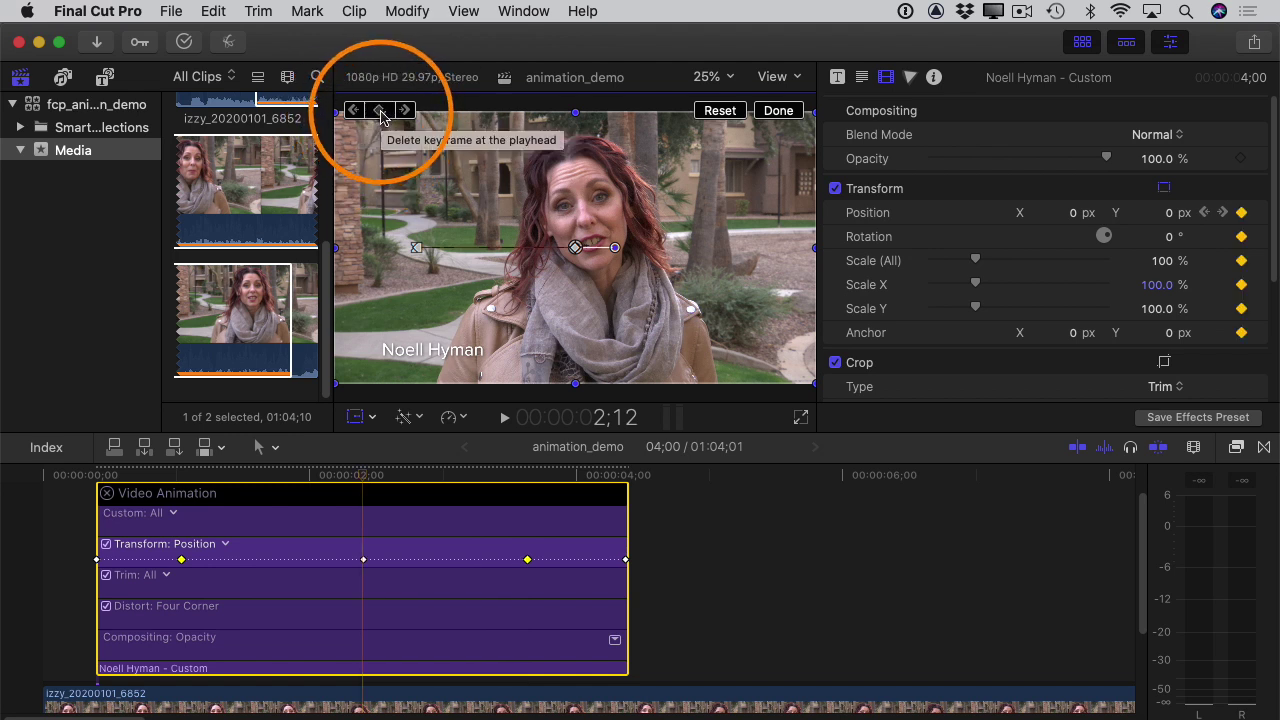
Delete the Position keyframe at 2;12 and set the title's Transform animation track to show all parameters.
right_click(363, 561)
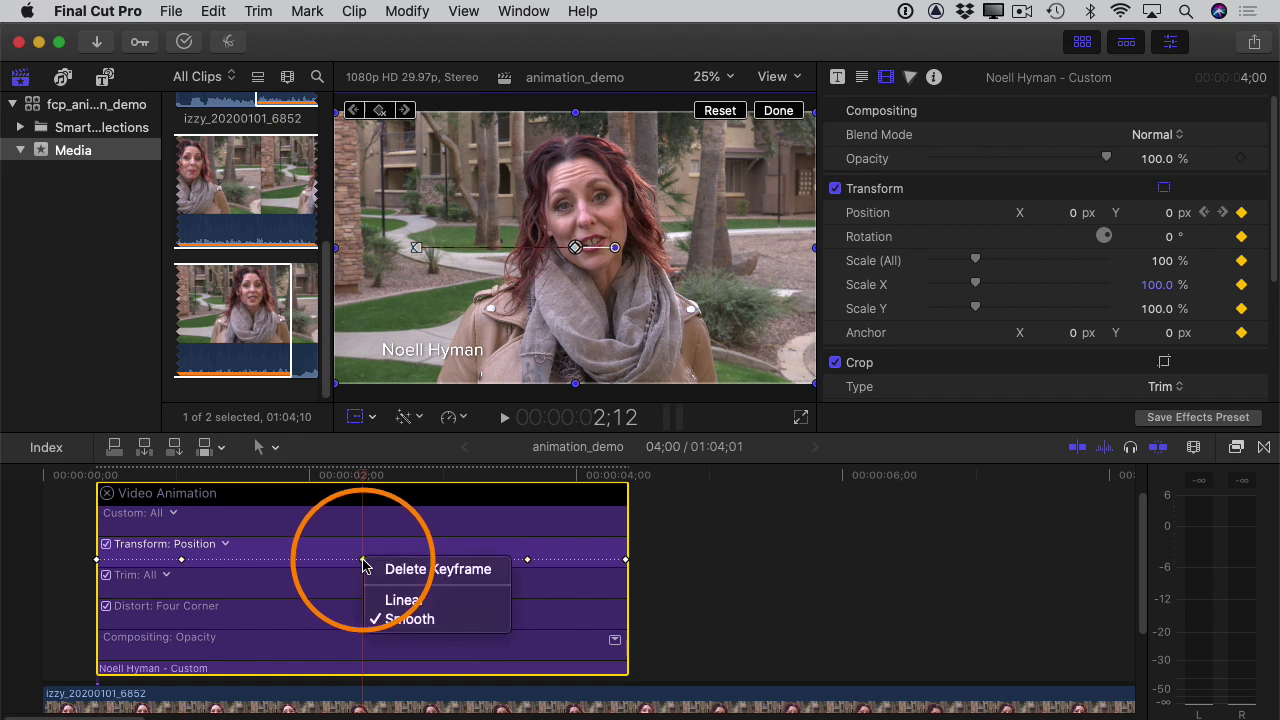
click(416, 574)
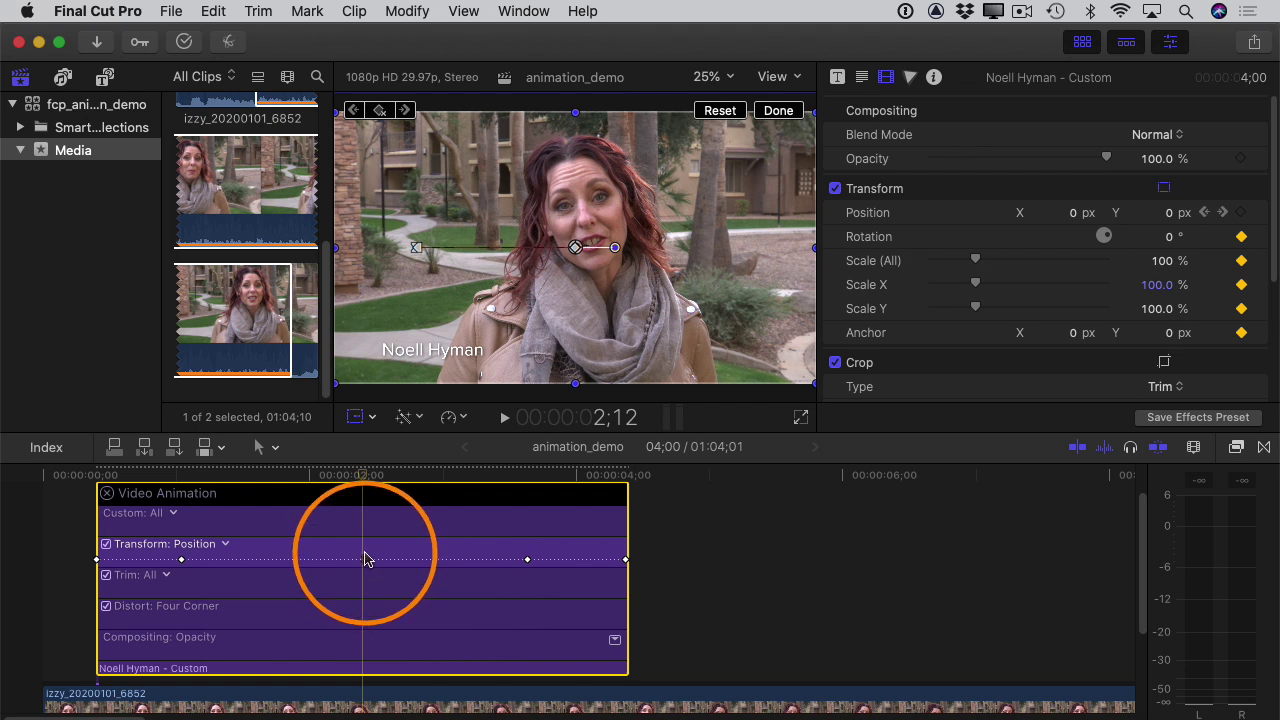
click(232, 546)
click(248, 544)
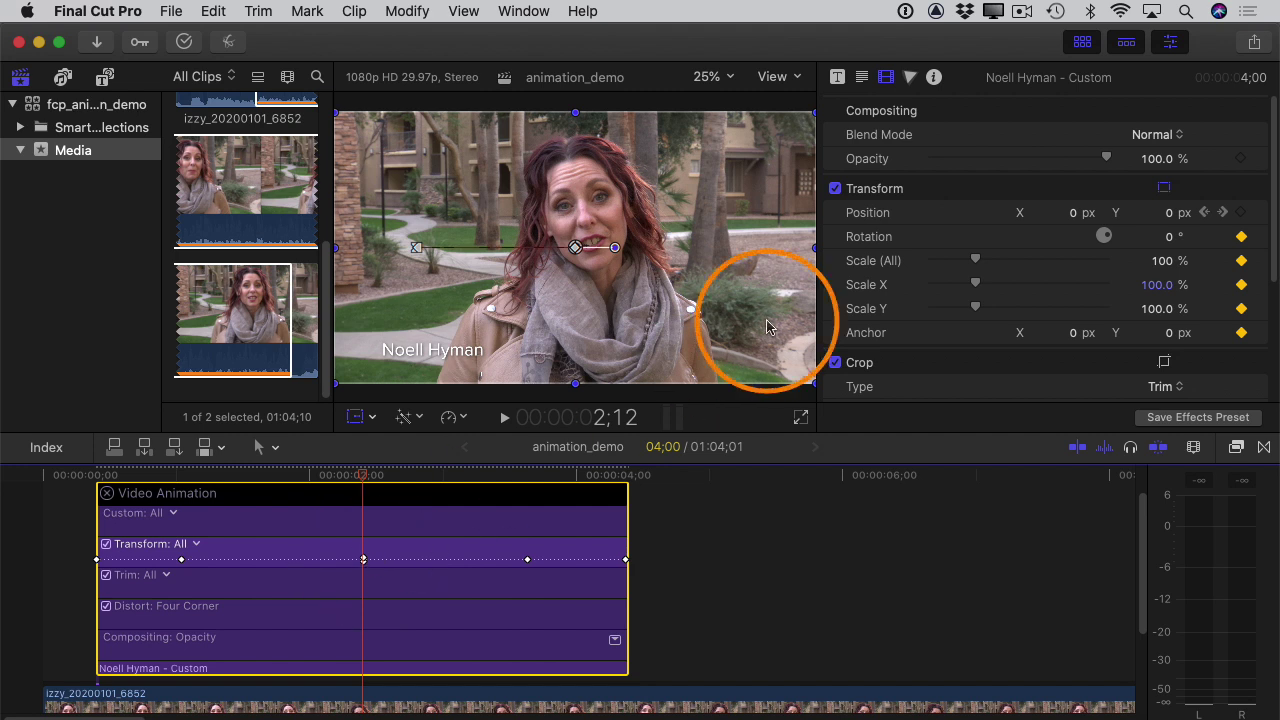
Delete the Rotation, Scale and Anchor keyframes at 2;12 and turn off the viewer's Transform controls.
click(1241, 237)
click(1240, 284)
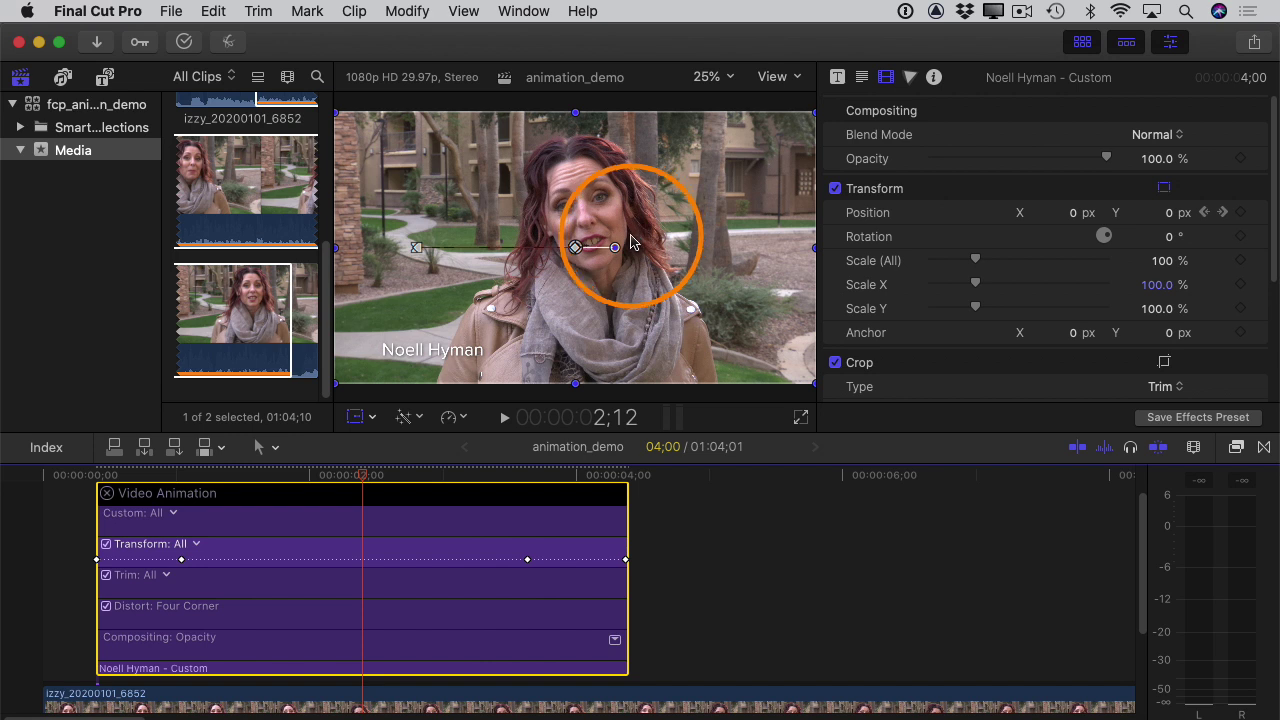
click(356, 418)
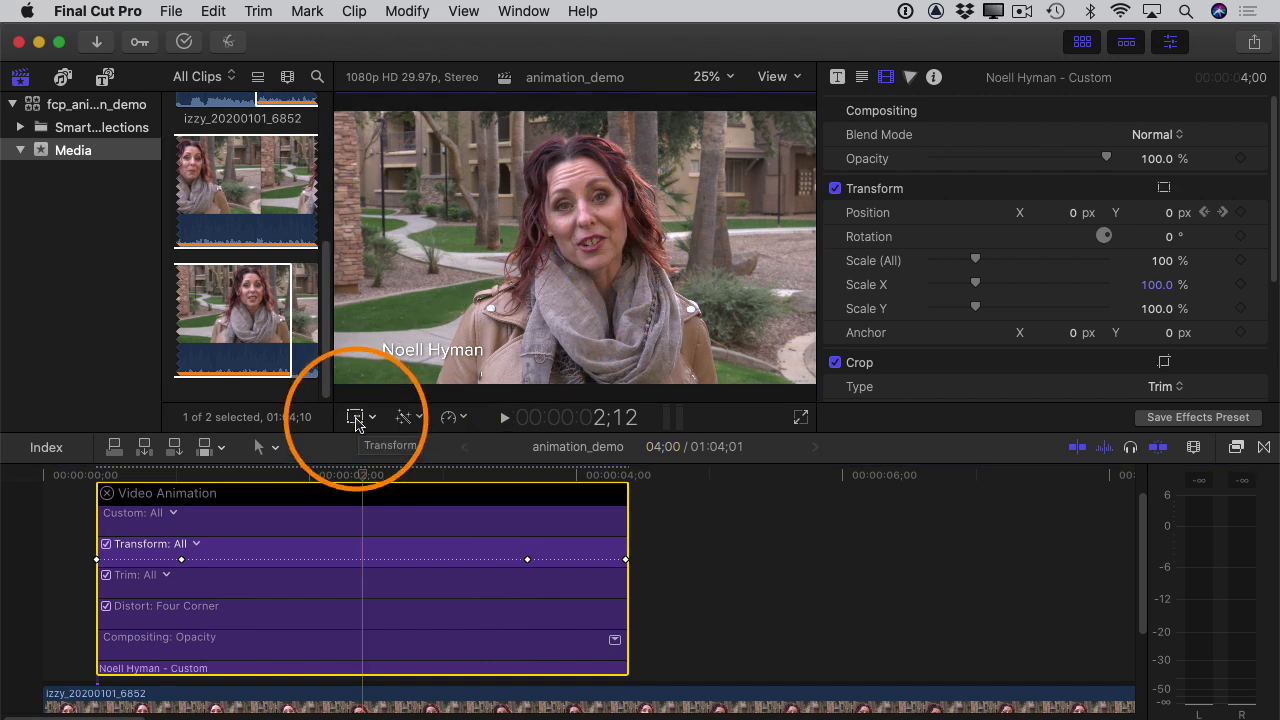
Close the video animation display of the name title in the timeline.
click(107, 496)
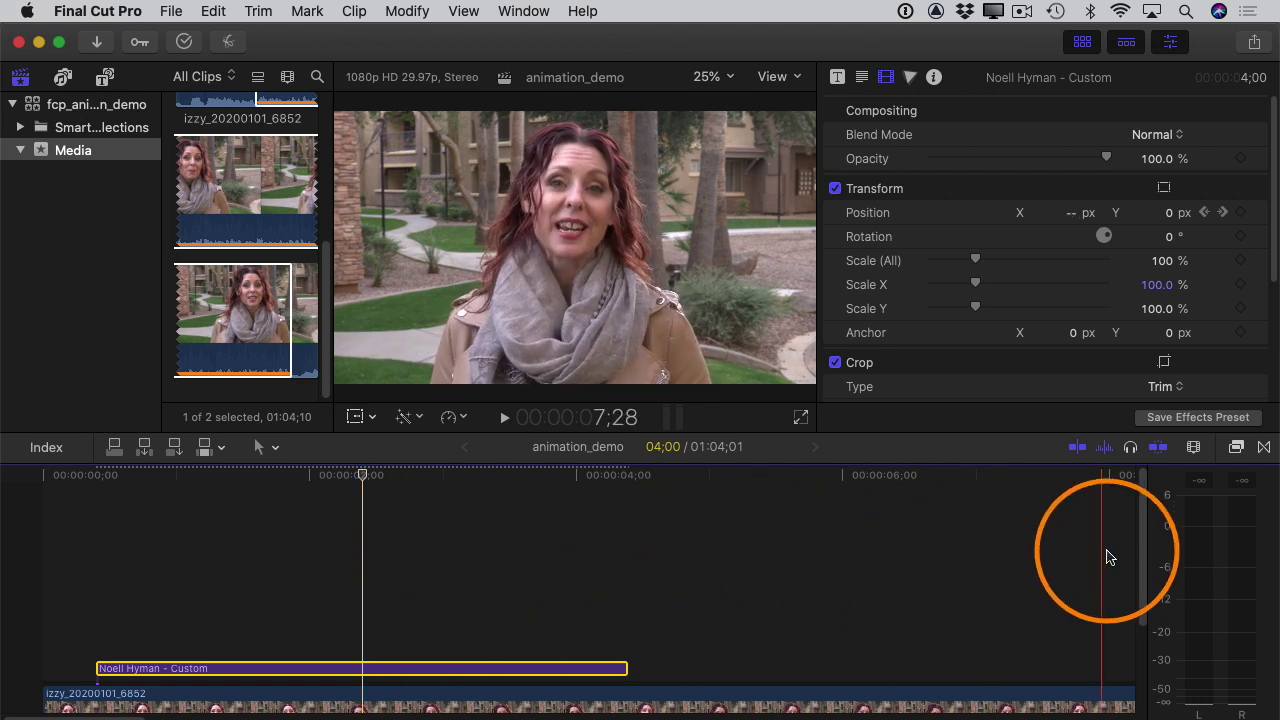
drag(1146, 517, 1143, 600)
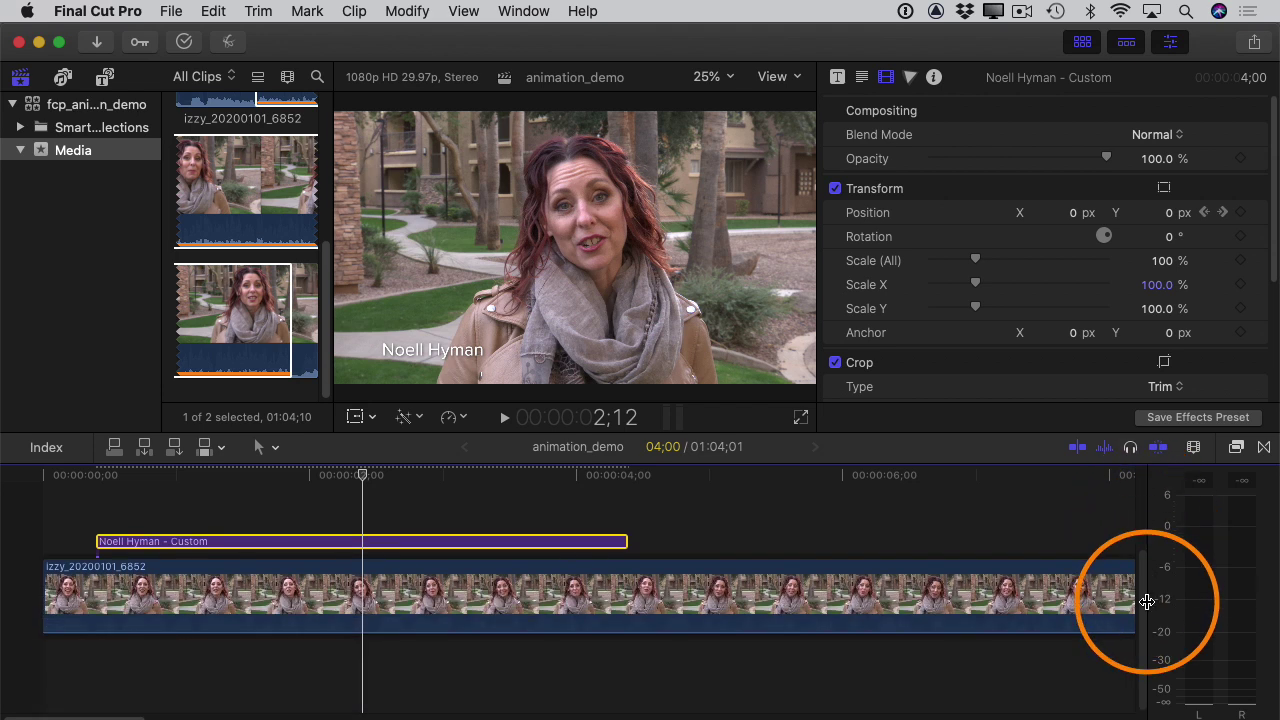
Apply the Cold Steel video effect to the izzy_20200101_6852 clip, hide the Effects browser and play the result.
click(1237, 449)
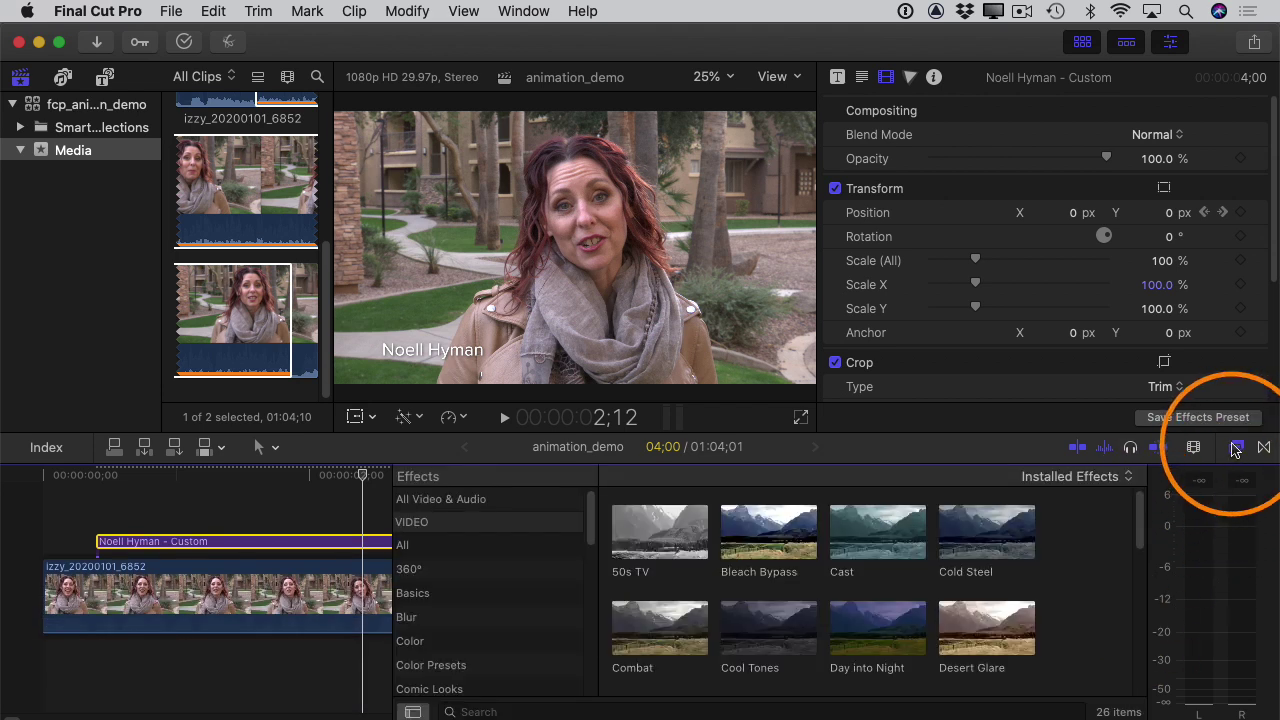
click(1005, 549)
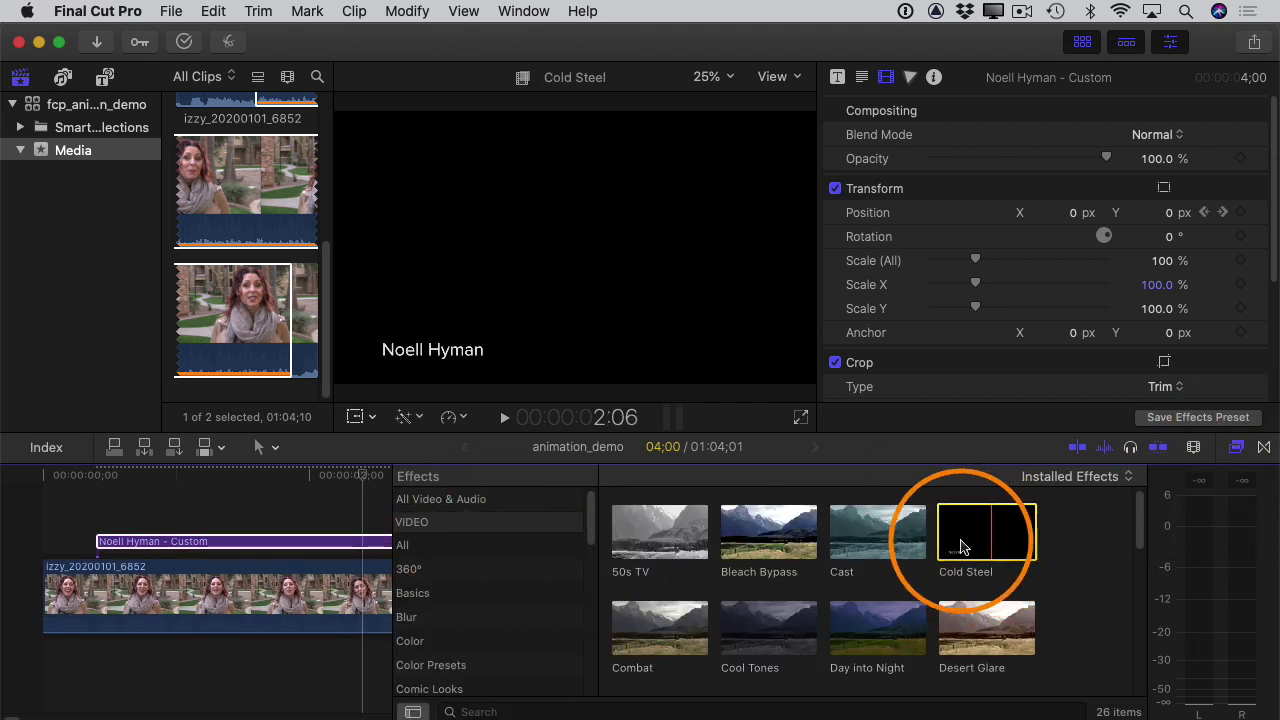
drag(975, 548, 296, 612)
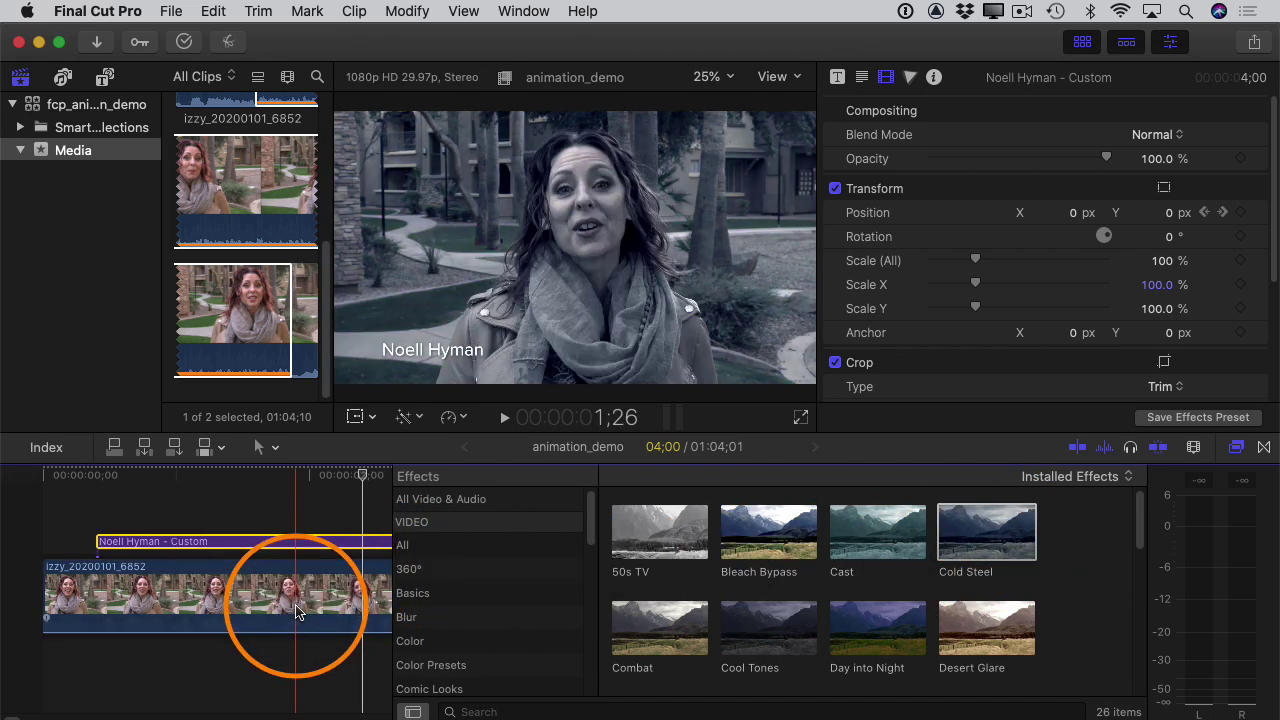
click(1237, 449)
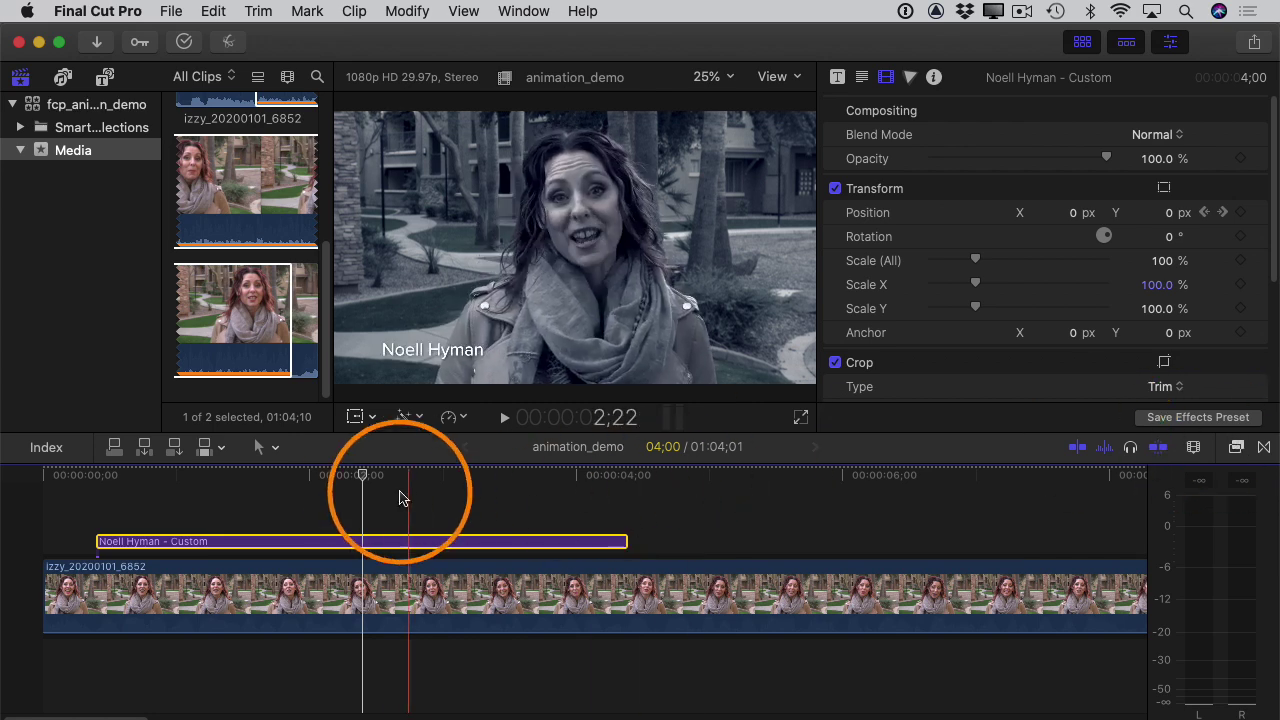
key(space)
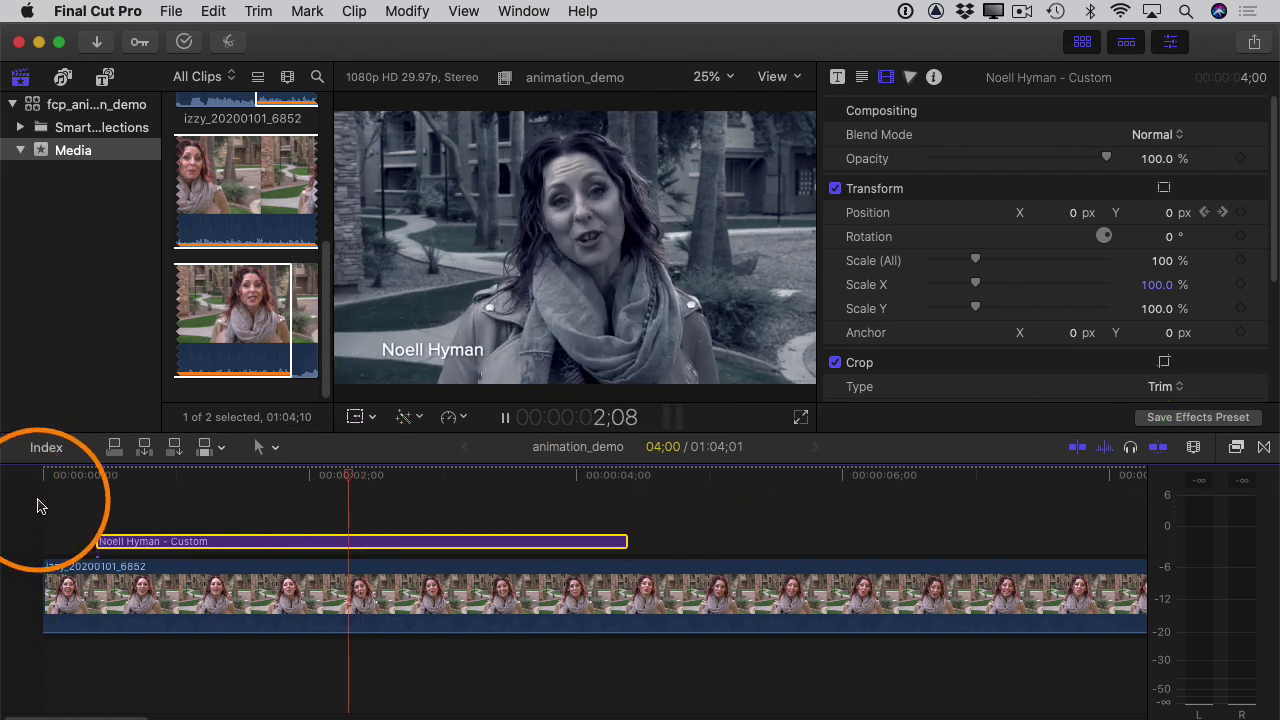
Add a Cold Steel Amount keyframe with value 0 at the start of the izzy_20200101_6852 clip.
key(space)
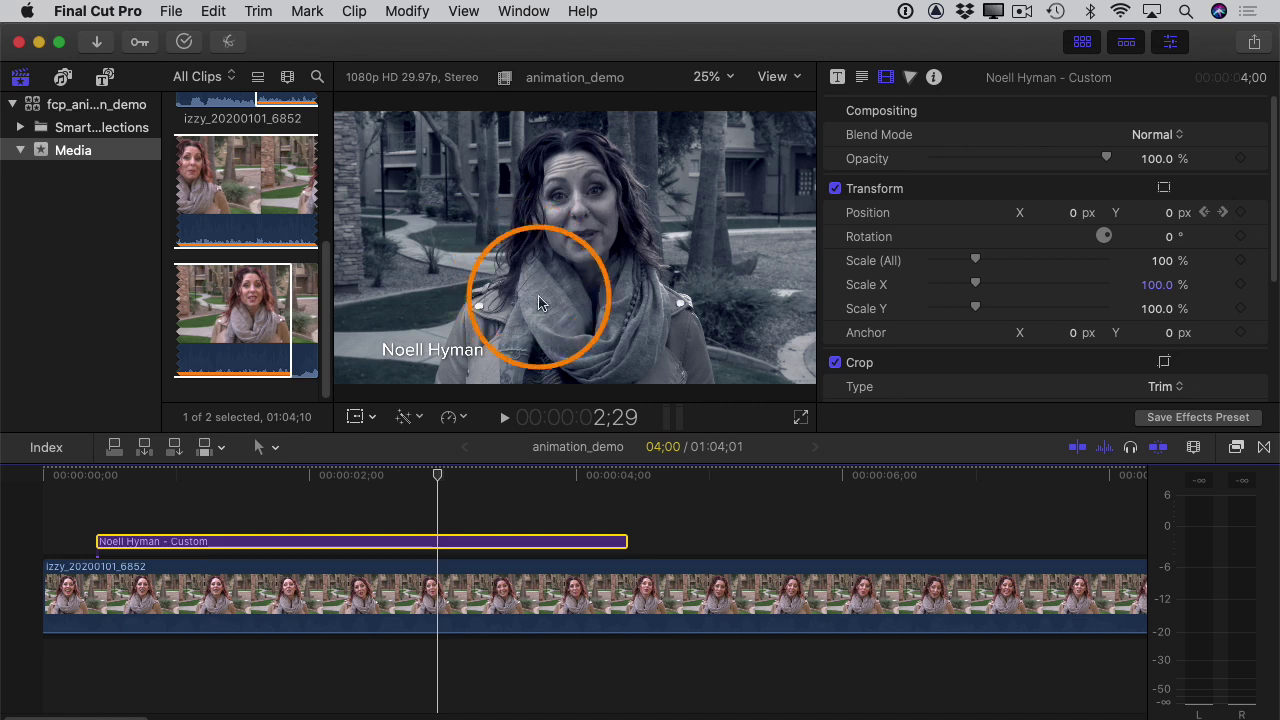
click(440, 593)
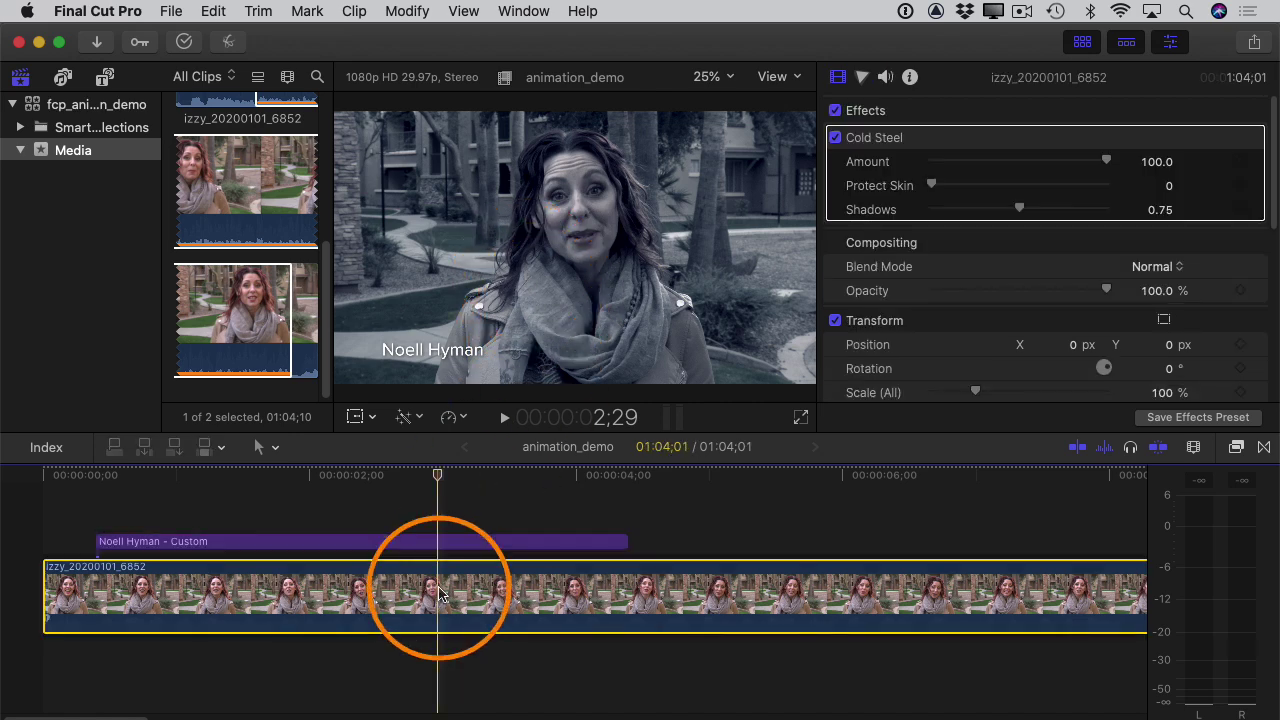
mouse_move(862, 145)
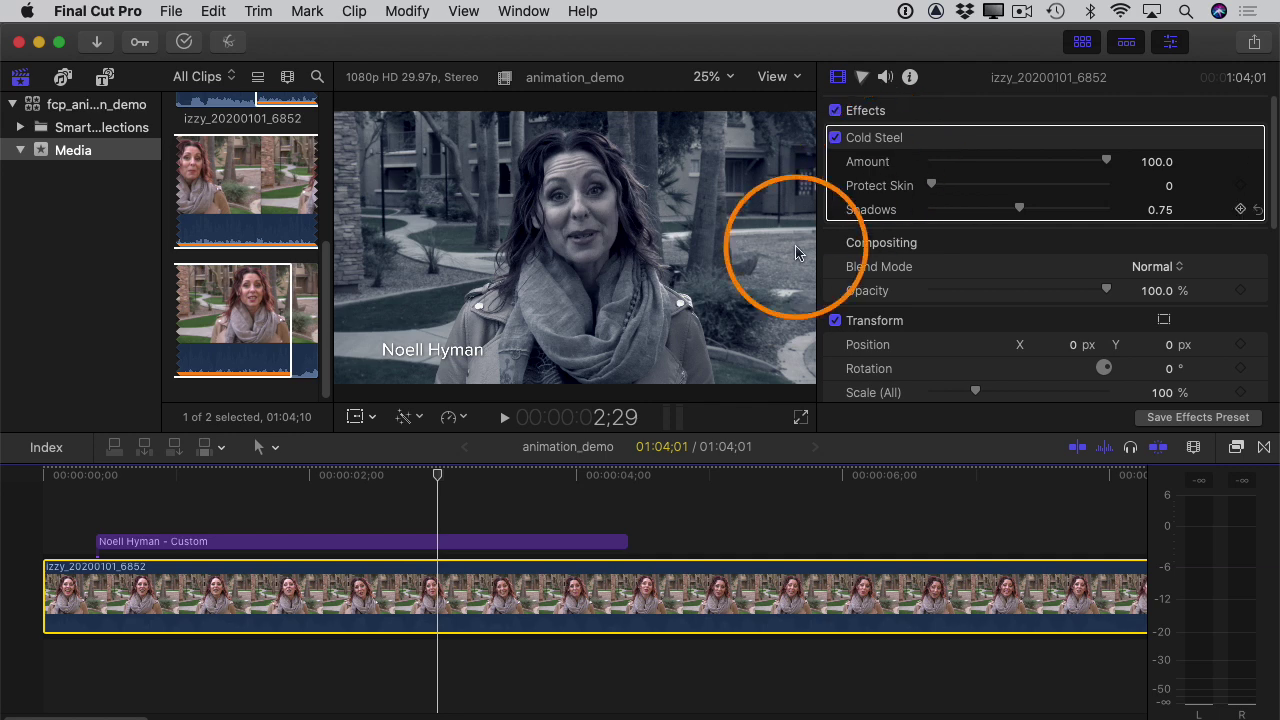
drag(437, 472, 48, 490)
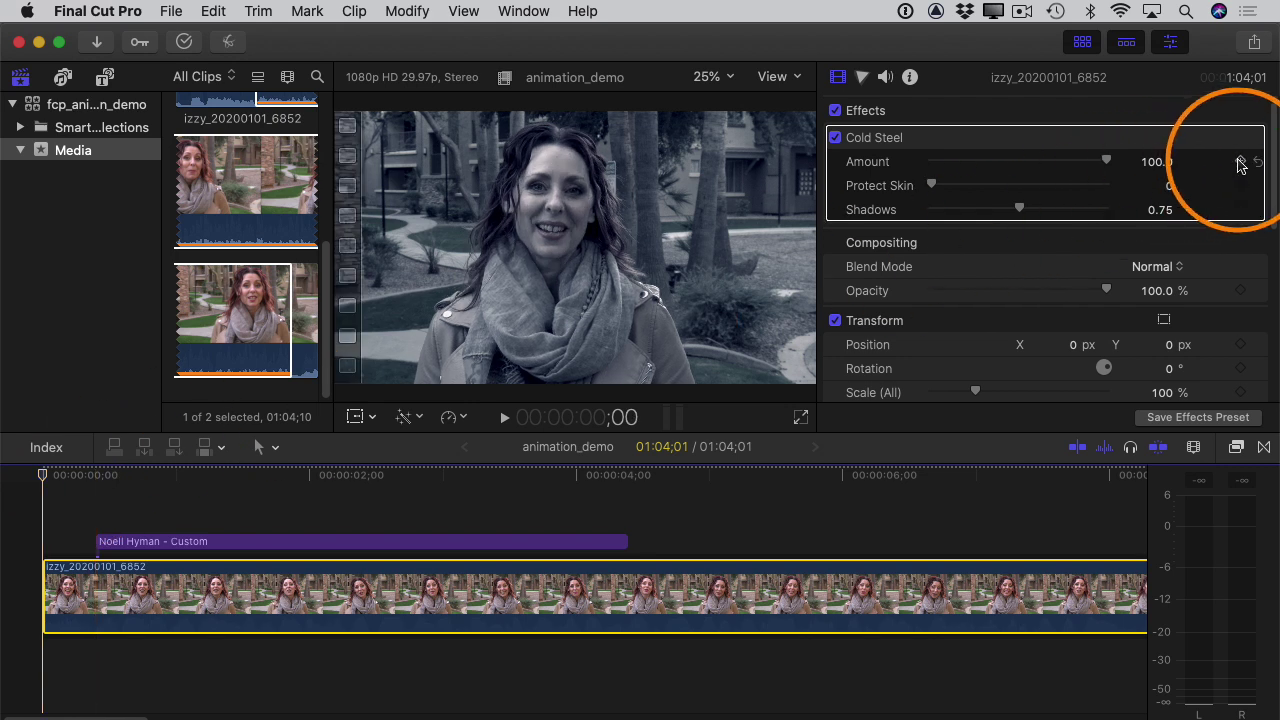
click(1155, 162)
text(0)
key(Return)
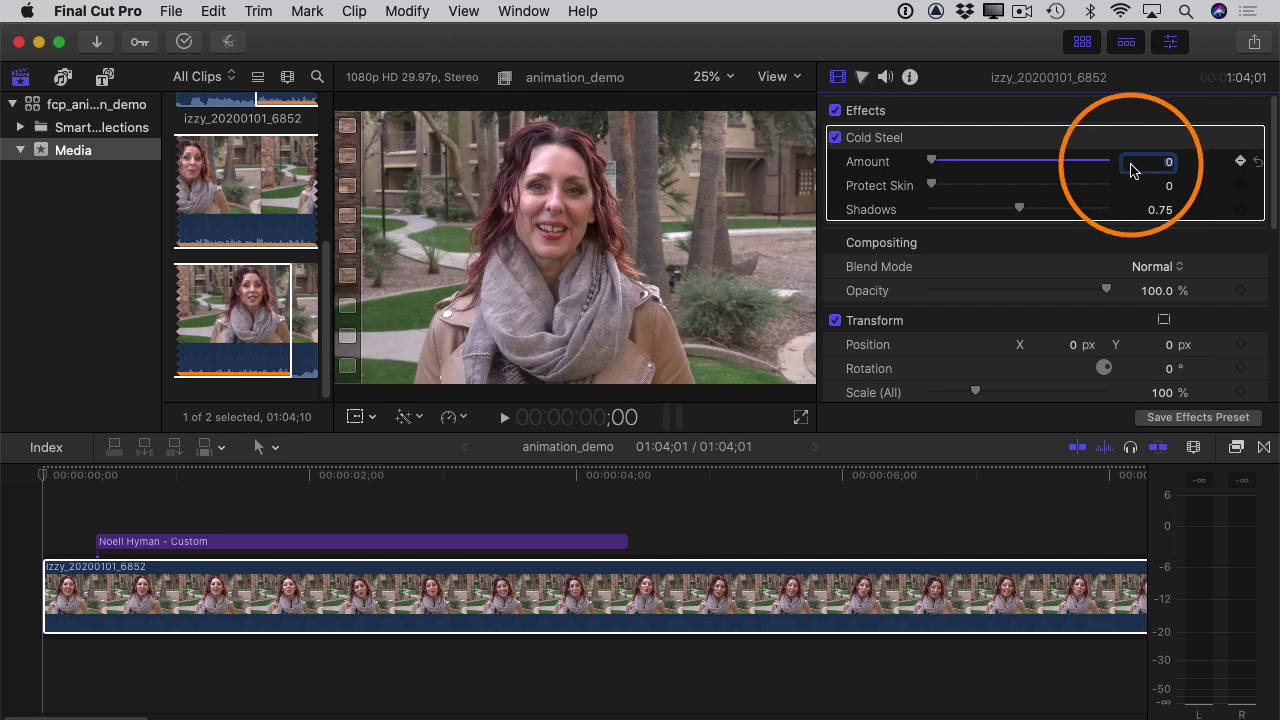
Add a second Cold Steel Amount keyframe at 2;24 with the Amount set to 100.
click(51, 526)
drag(43, 478, 418, 474)
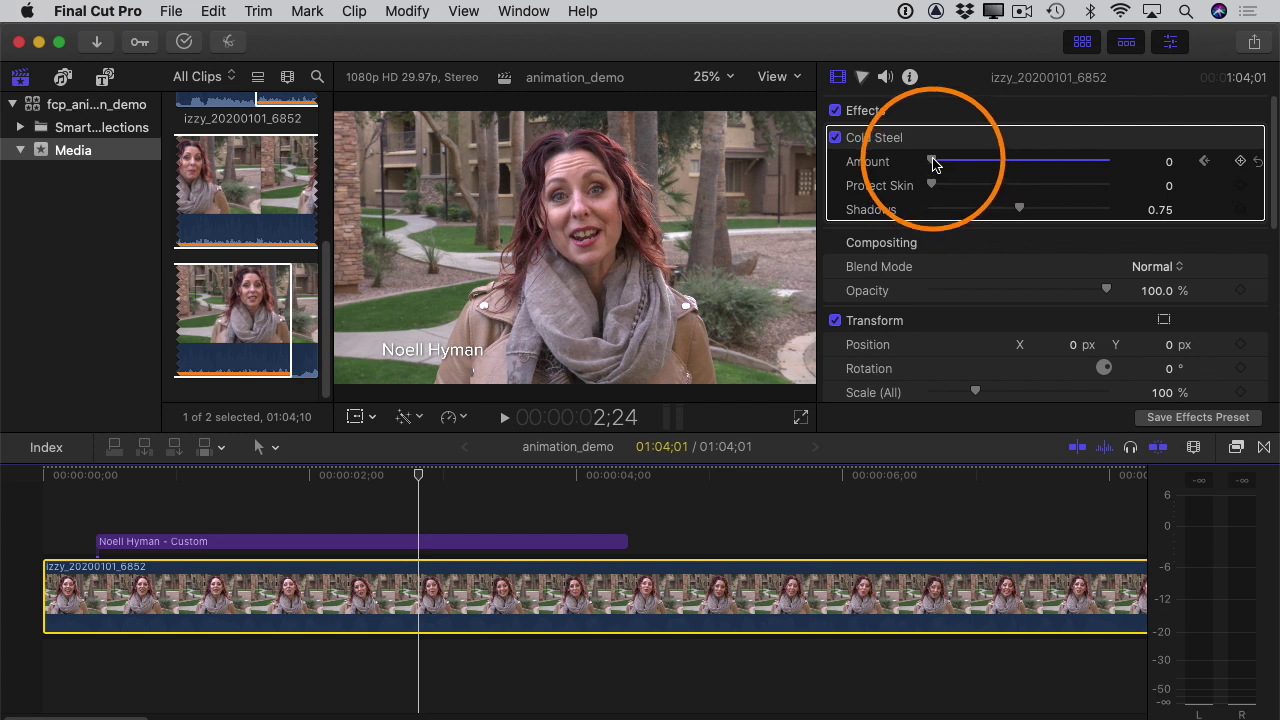
drag(932, 165, 1119, 167)
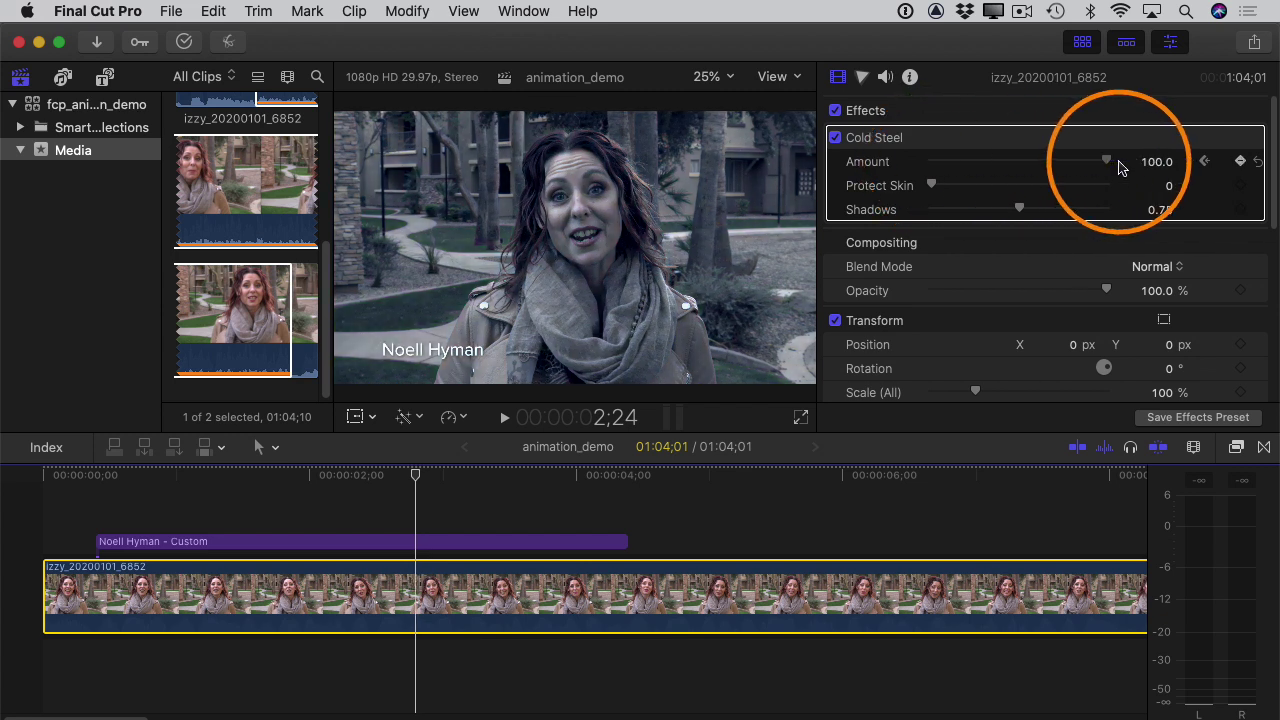
click(1242, 163)
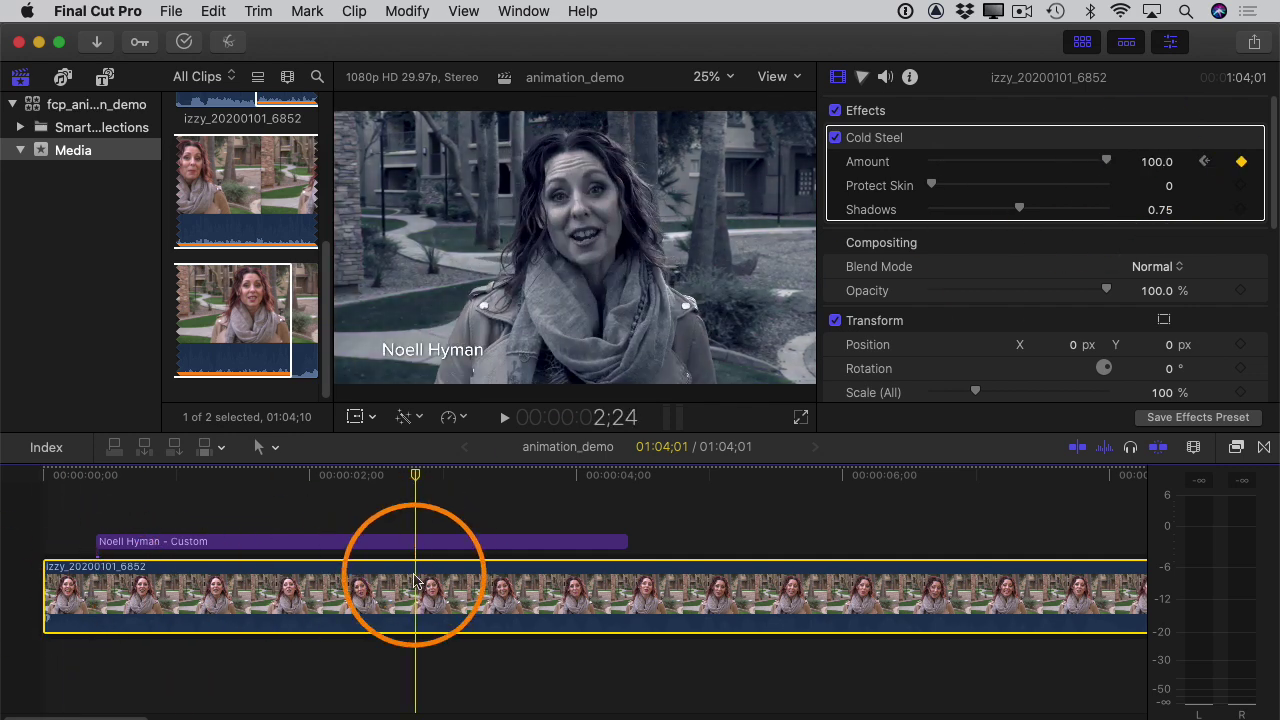
Play the clip from its start to review the Cold Steel fade-in and stop playback.
click(53, 493)
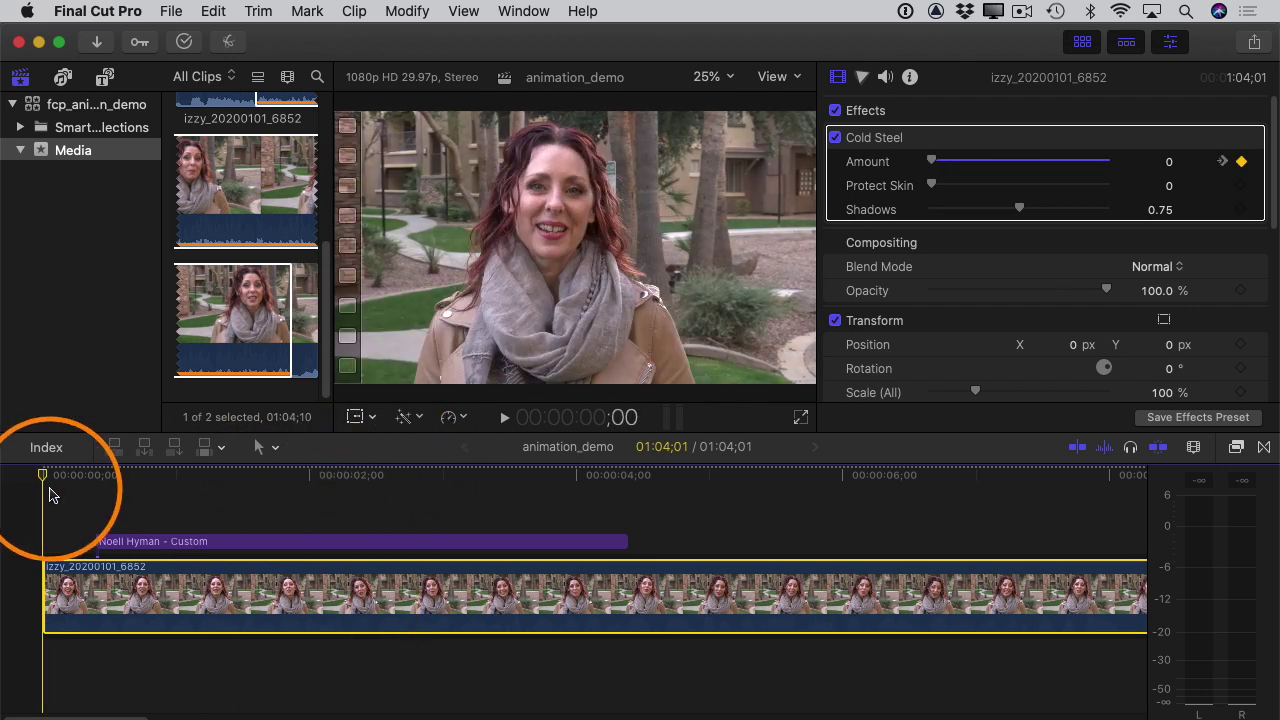
key(space)
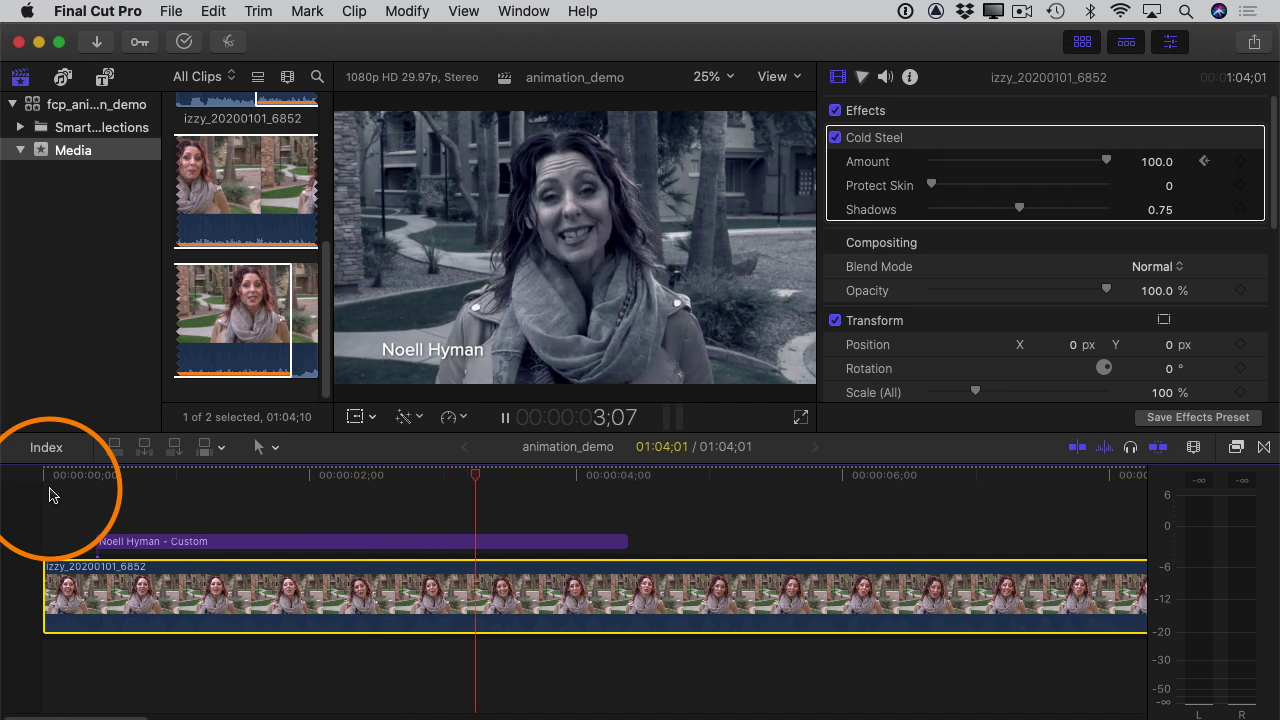
key(space)
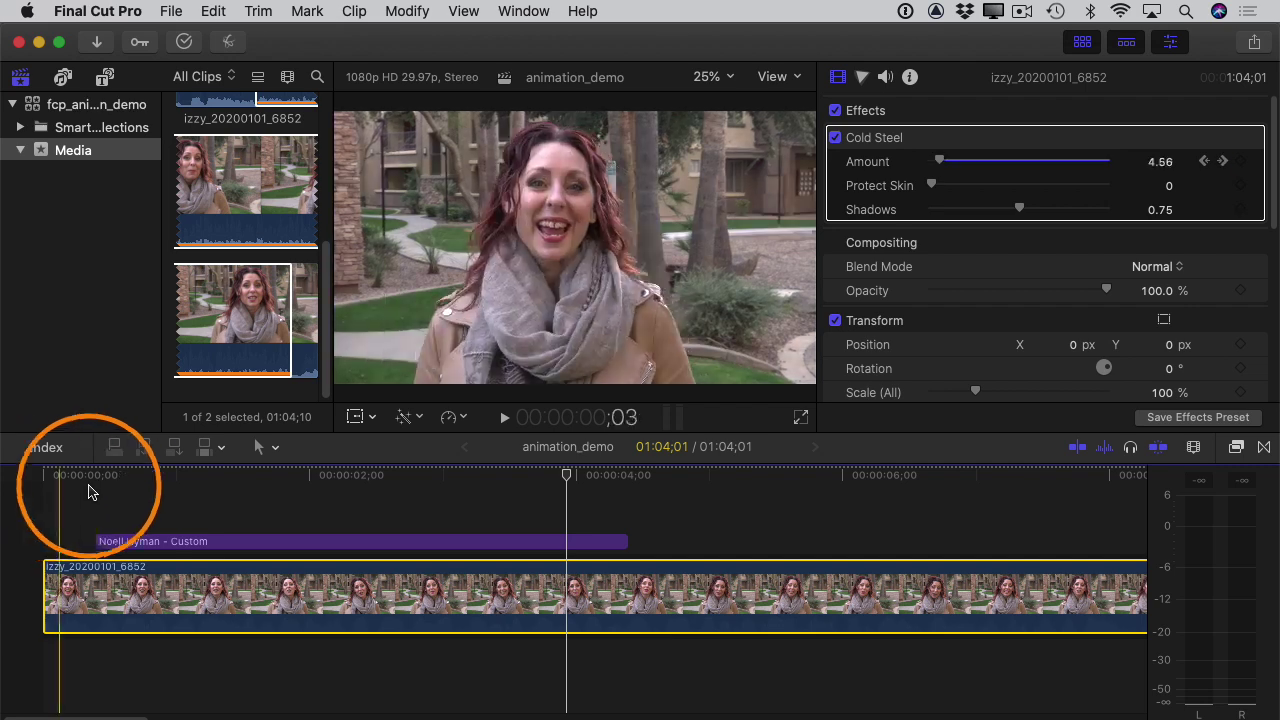
Show the video animation of the izzy_20200101_6852 clip and expand its Cold Steel Amount track.
click(295, 474)
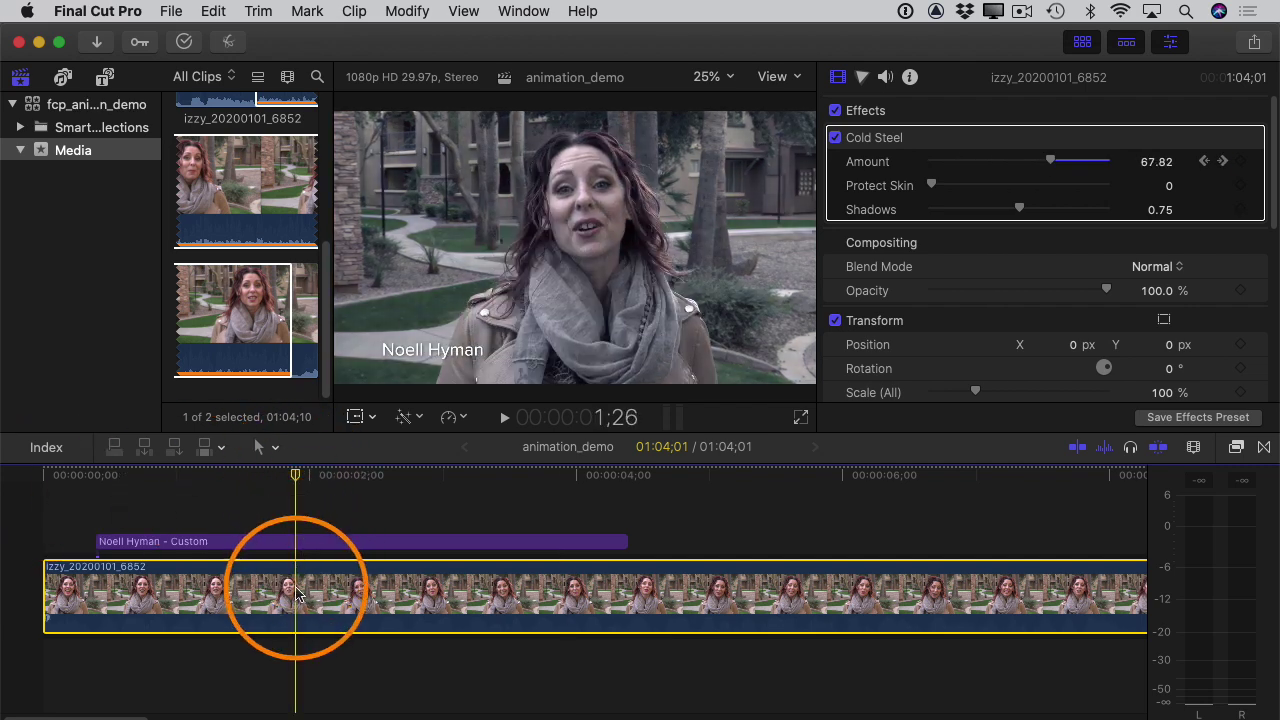
click(354, 11)
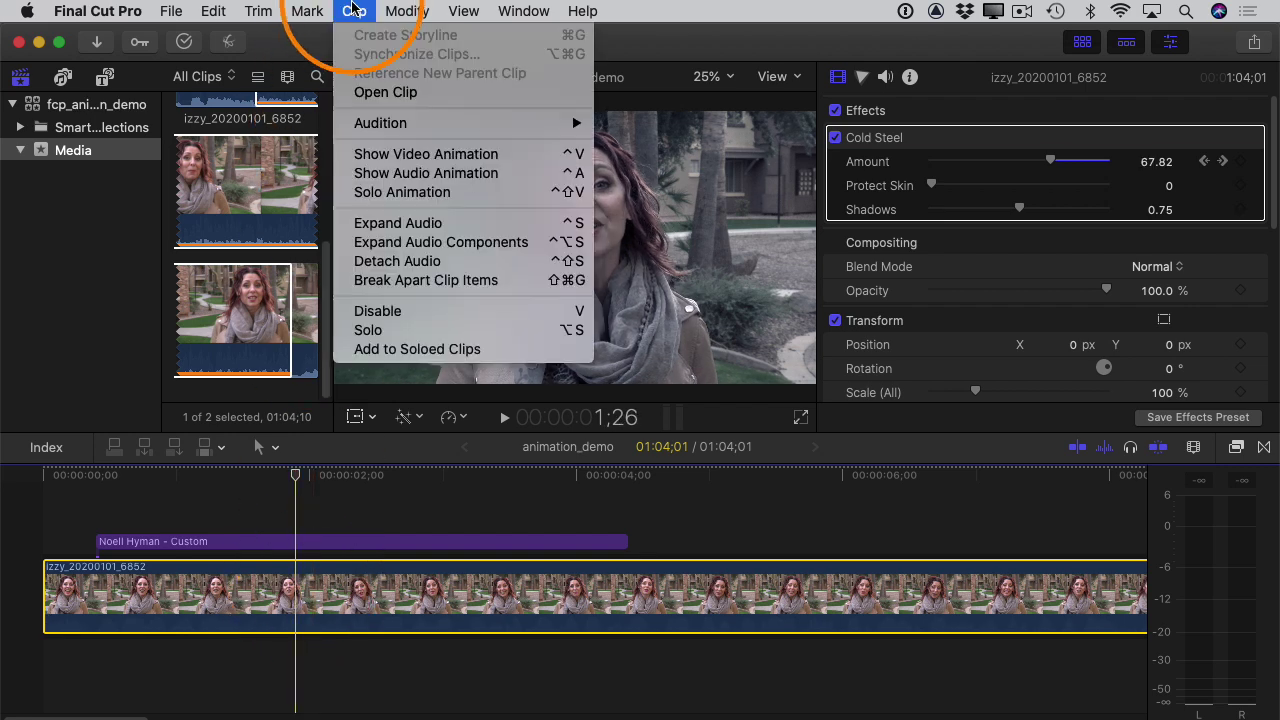
click(388, 156)
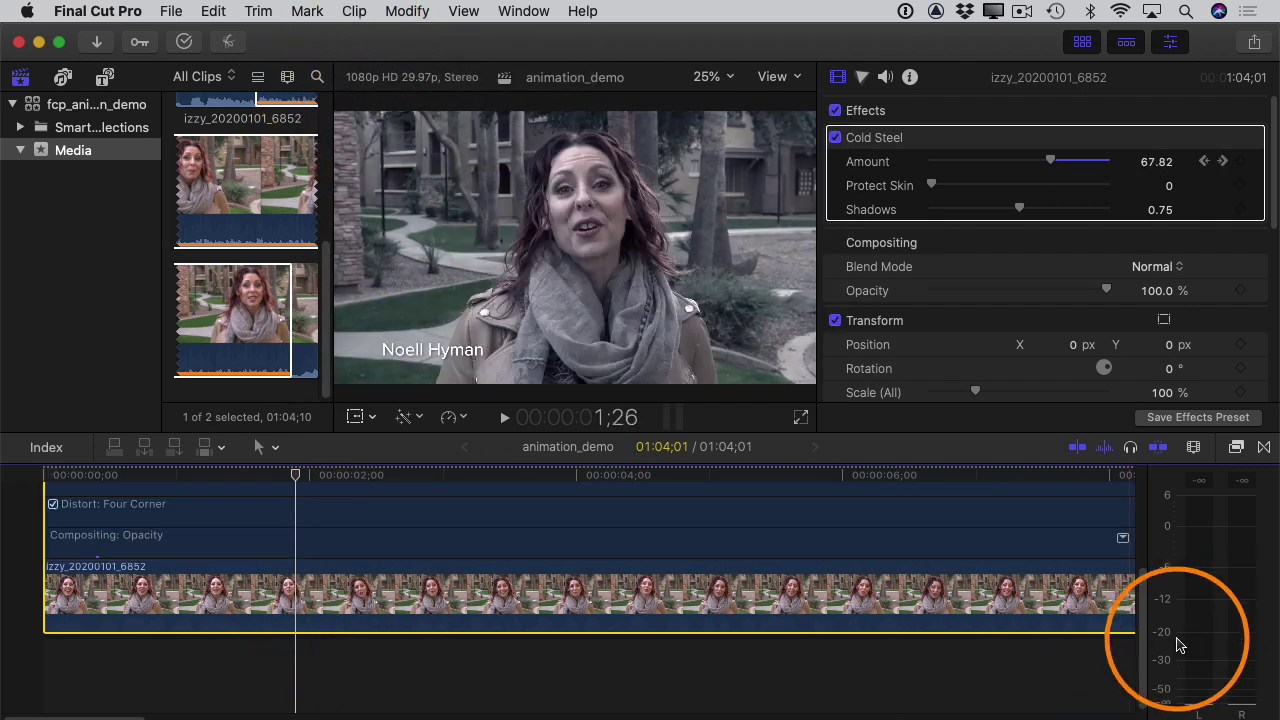
scroll(1143, 590, up, 5)
scroll(1145, 613, up, 1)
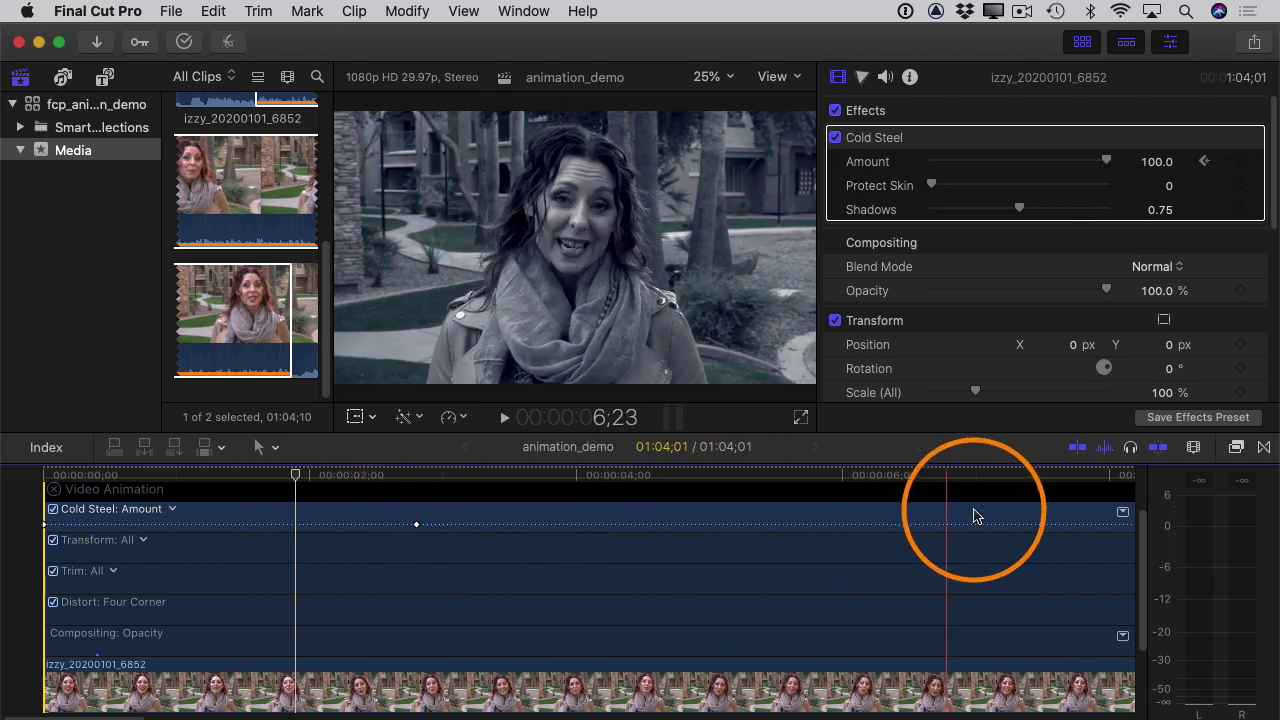
click(1123, 514)
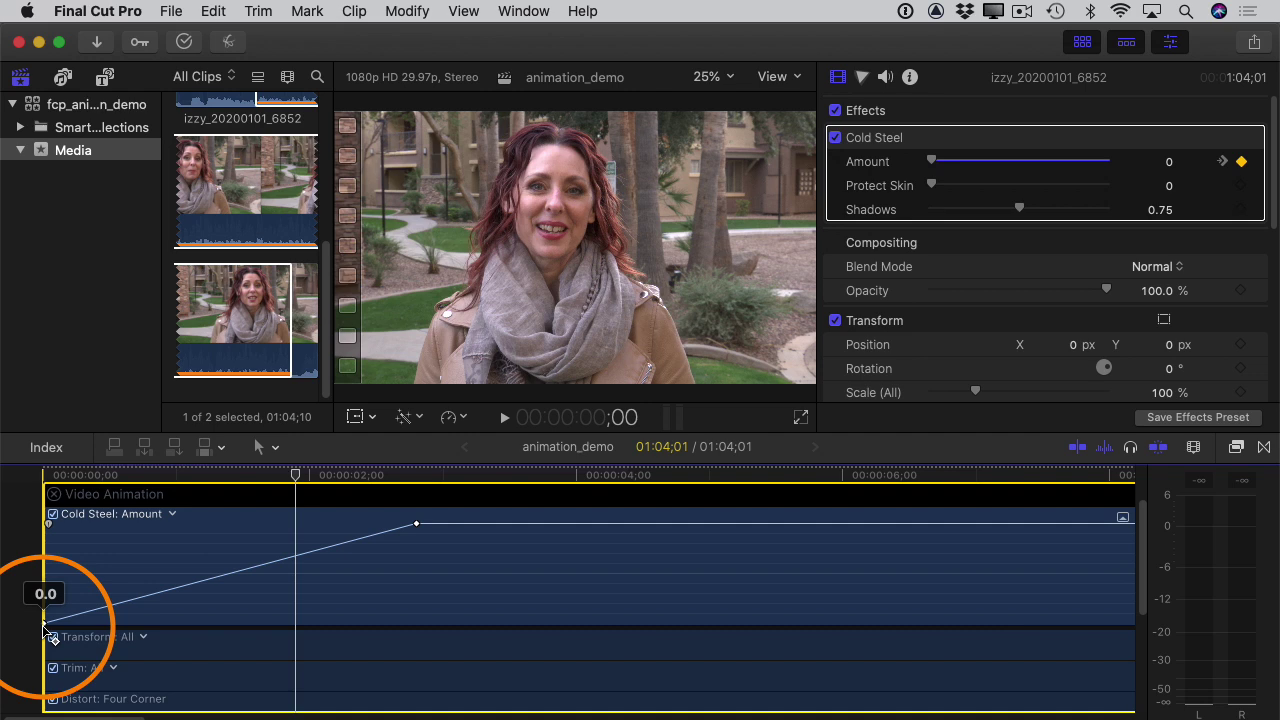
Lower the Cold Steel Amount keyframe at 2;24 to 49.41 in the expanded animation track.
click(414, 474)
mouse_move(418, 525)
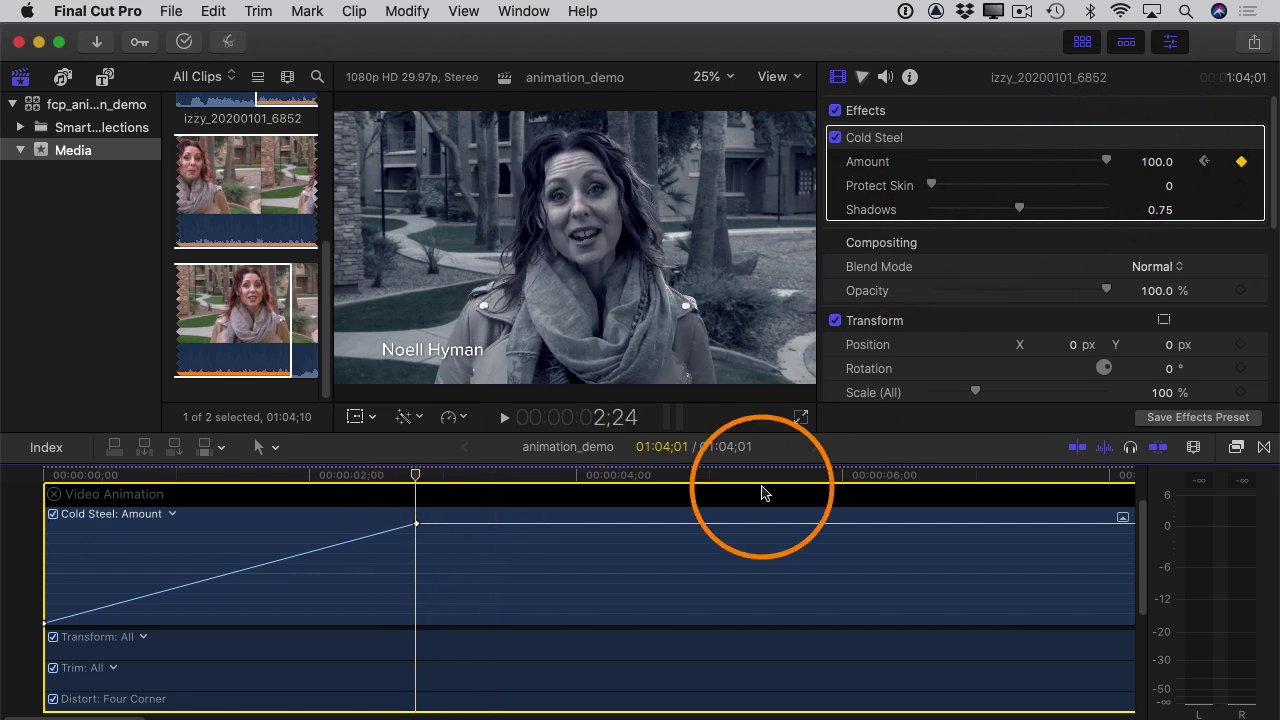
click(415, 524)
drag(415, 524, 418, 577)
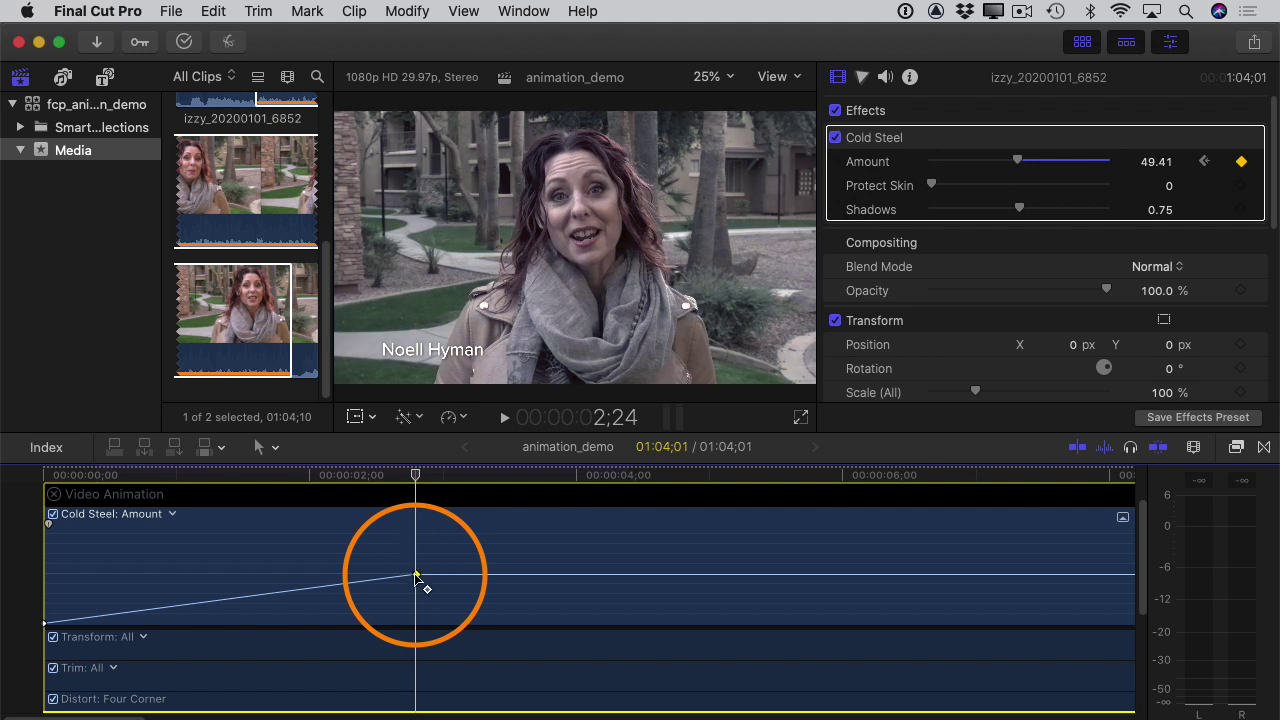
Add Cold Steel Amount keyframes at about 4;00 and 4;27, raising the second one to 100.
alt+click(579, 575)
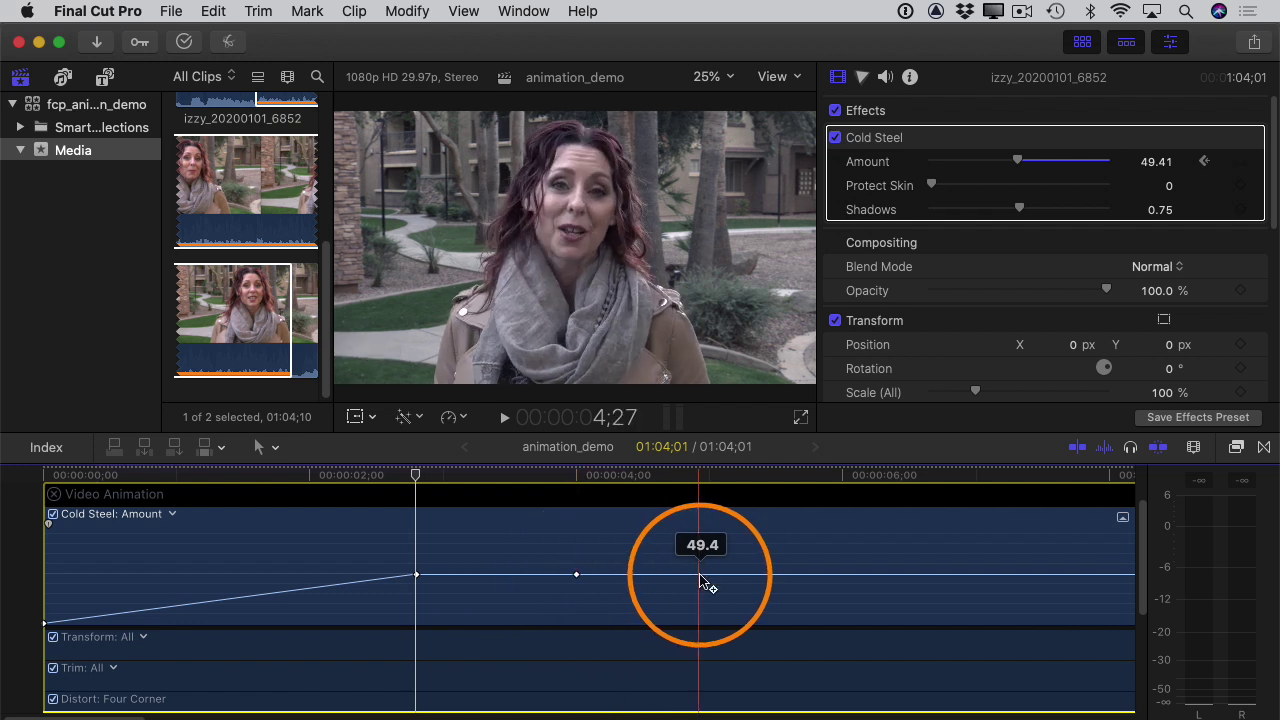
drag(702, 578, 705, 507)
Check the Amount keyframes along the track and play the clip from its start to review the stepped effect.
mouse_move(44, 623)
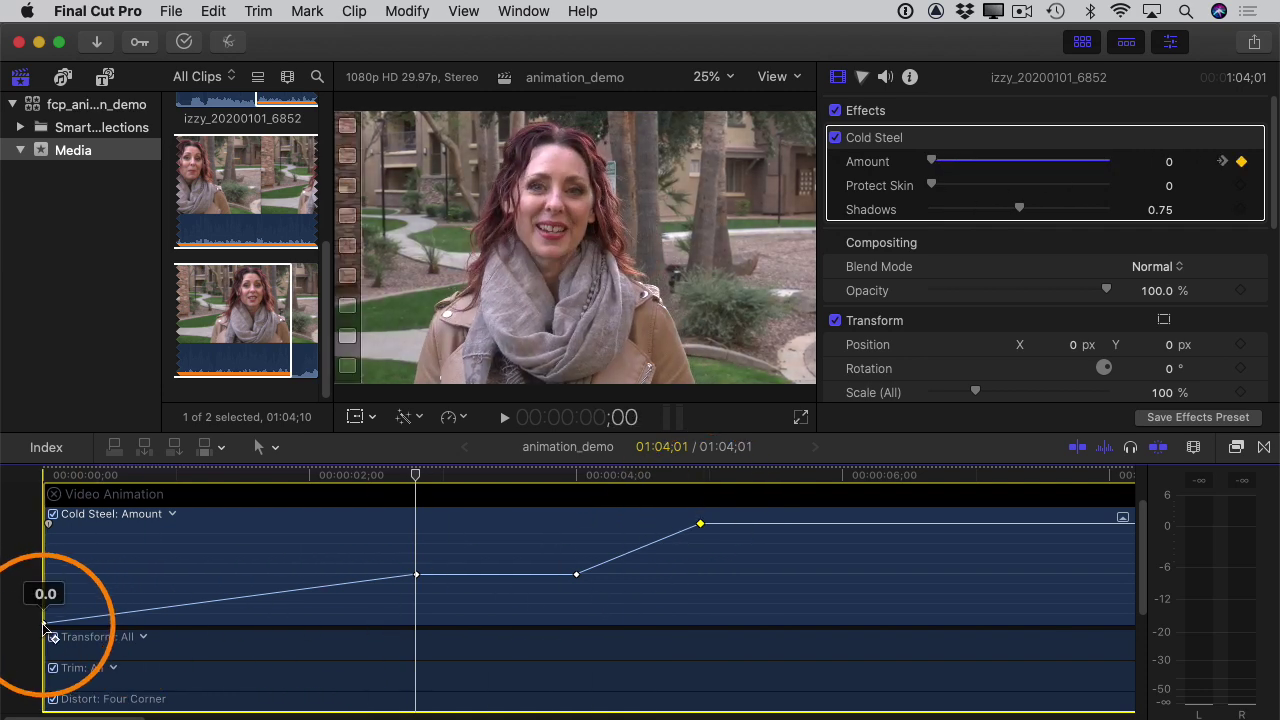
mouse_move(418, 578)
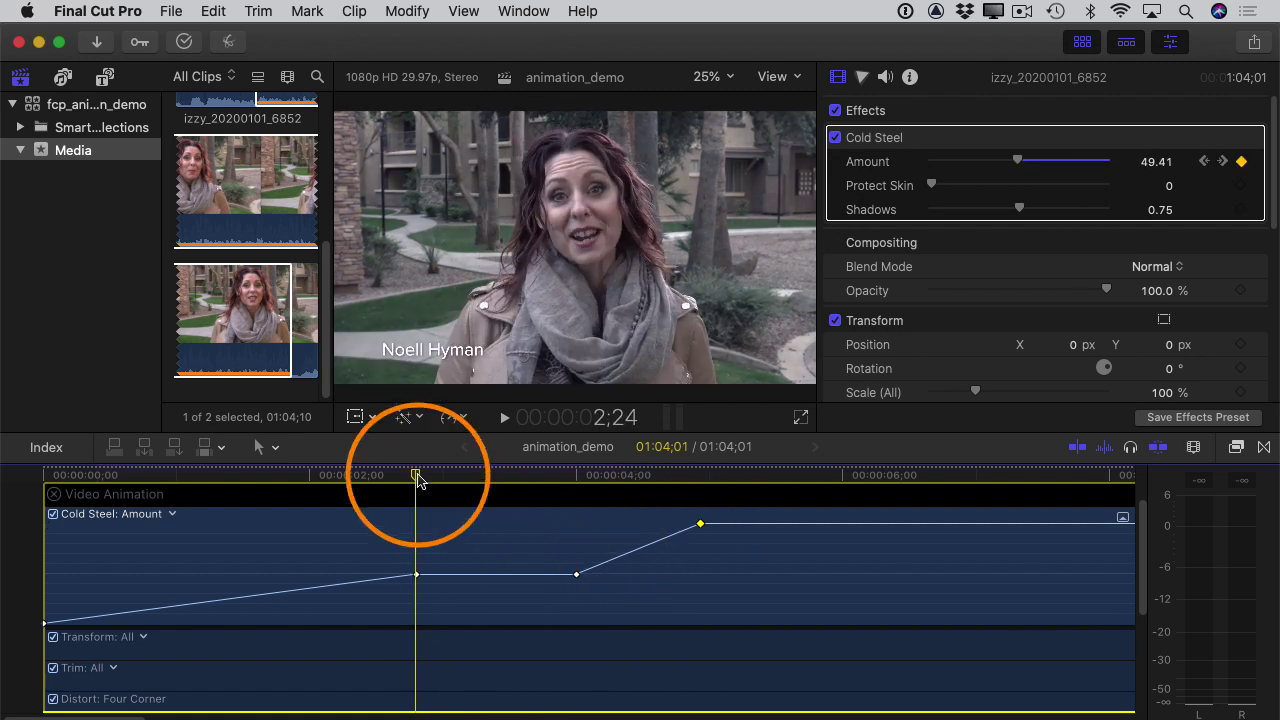
click(46, 477)
key(space)
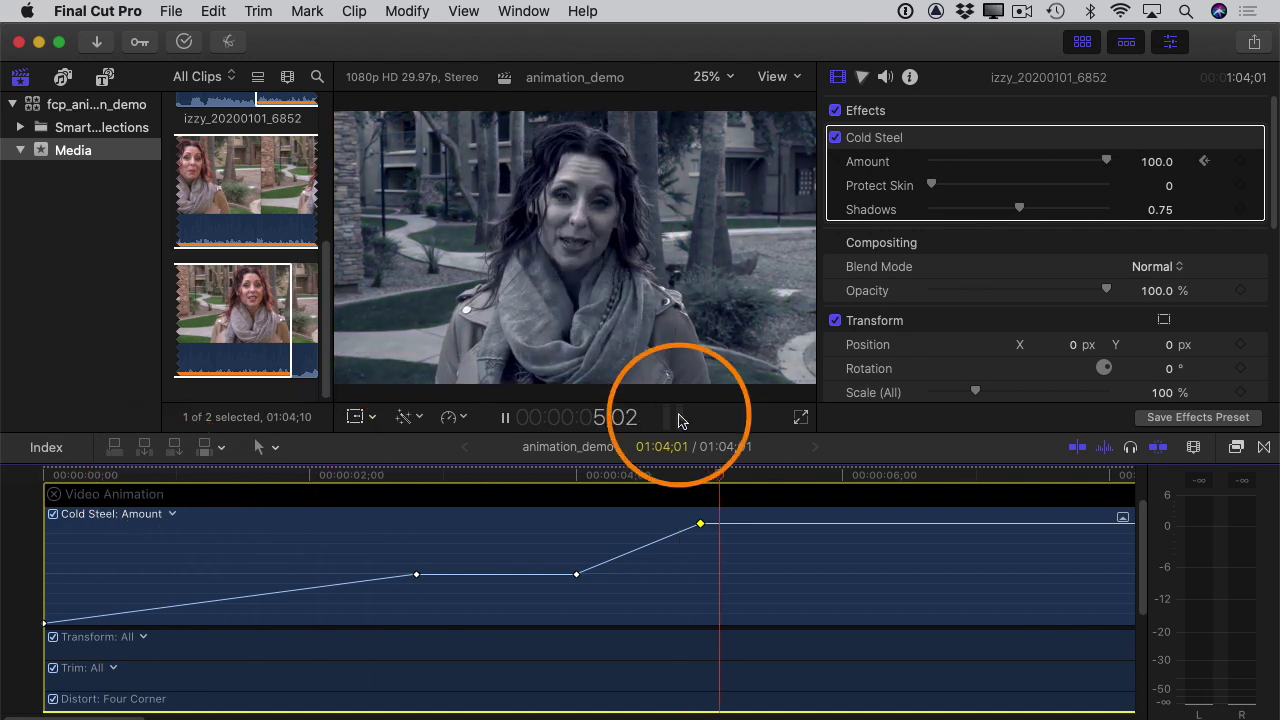
key(space)
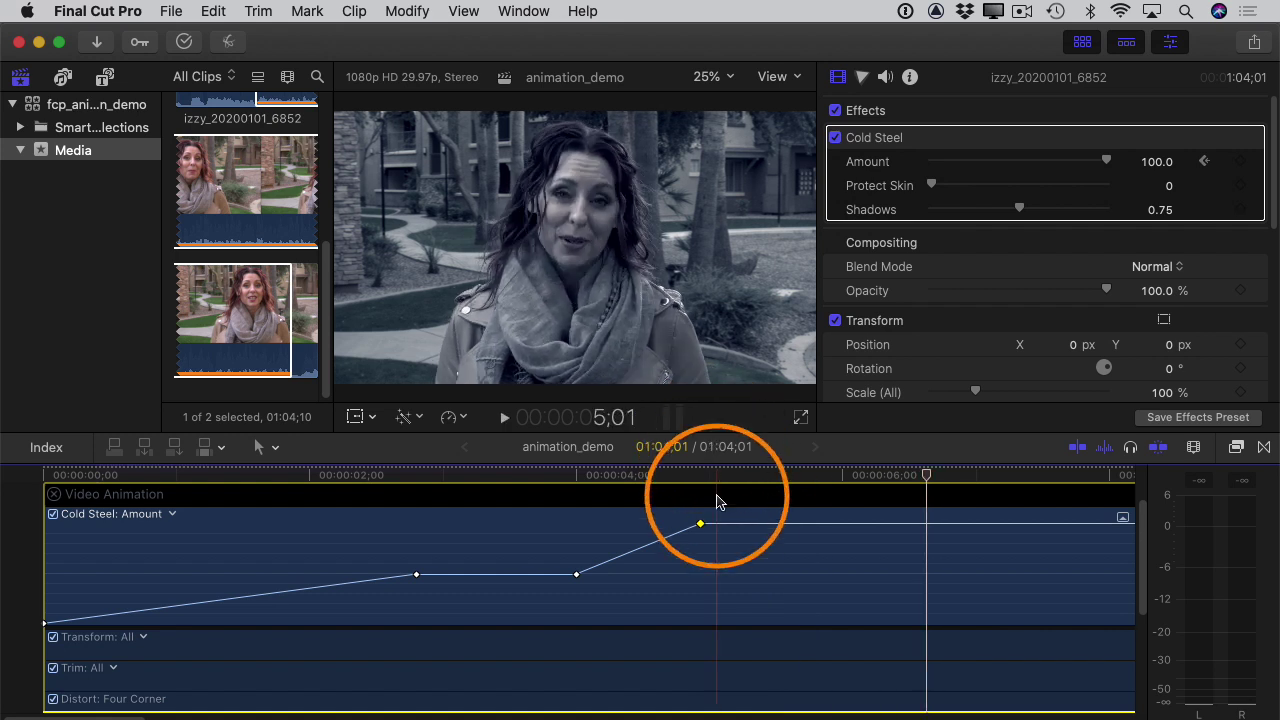
Delete the three Cold Steel Amount keyframes after the clip's start and raise the starting keyframe to 100.
drag(712, 530, 376, 545)
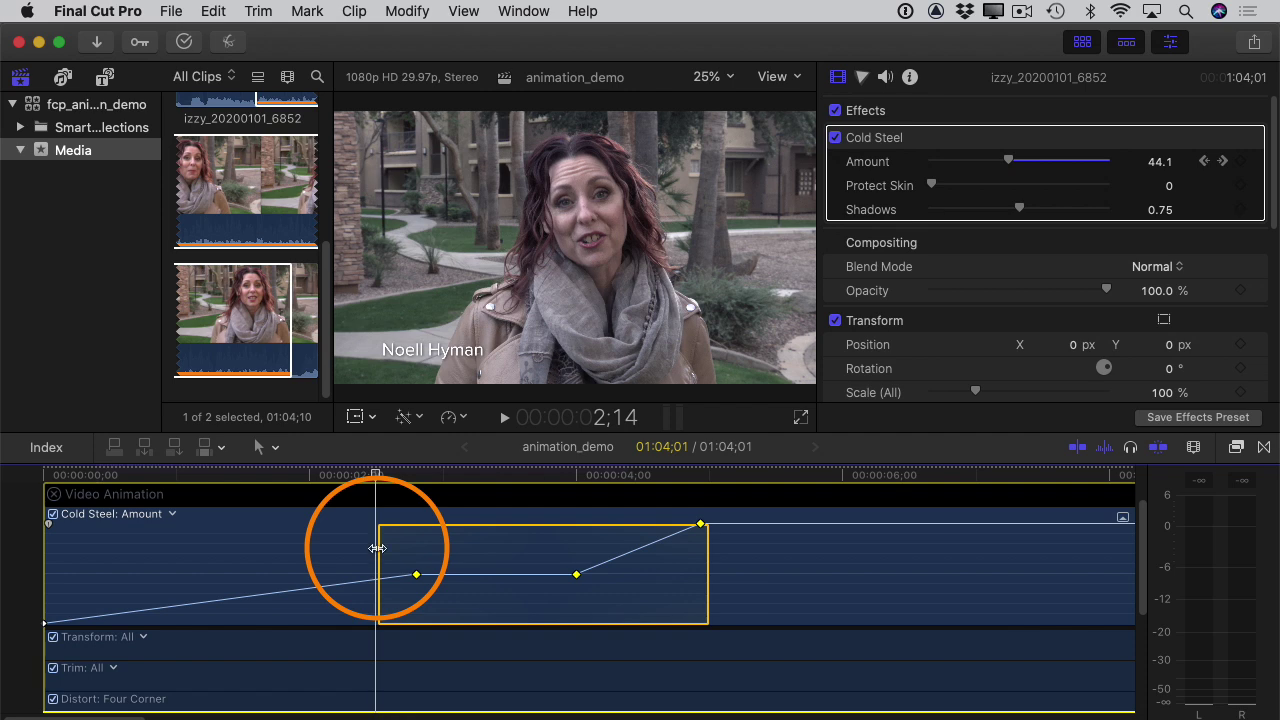
key(Delete)
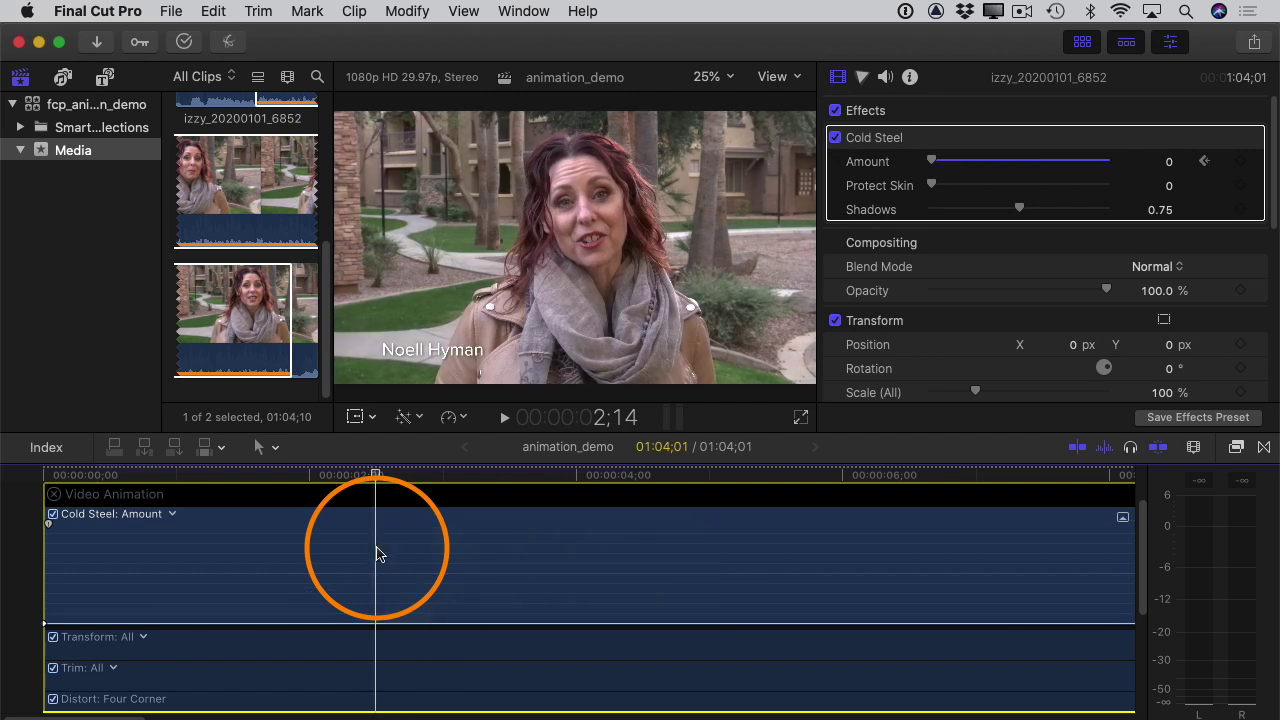
drag(45, 626, 47, 521)
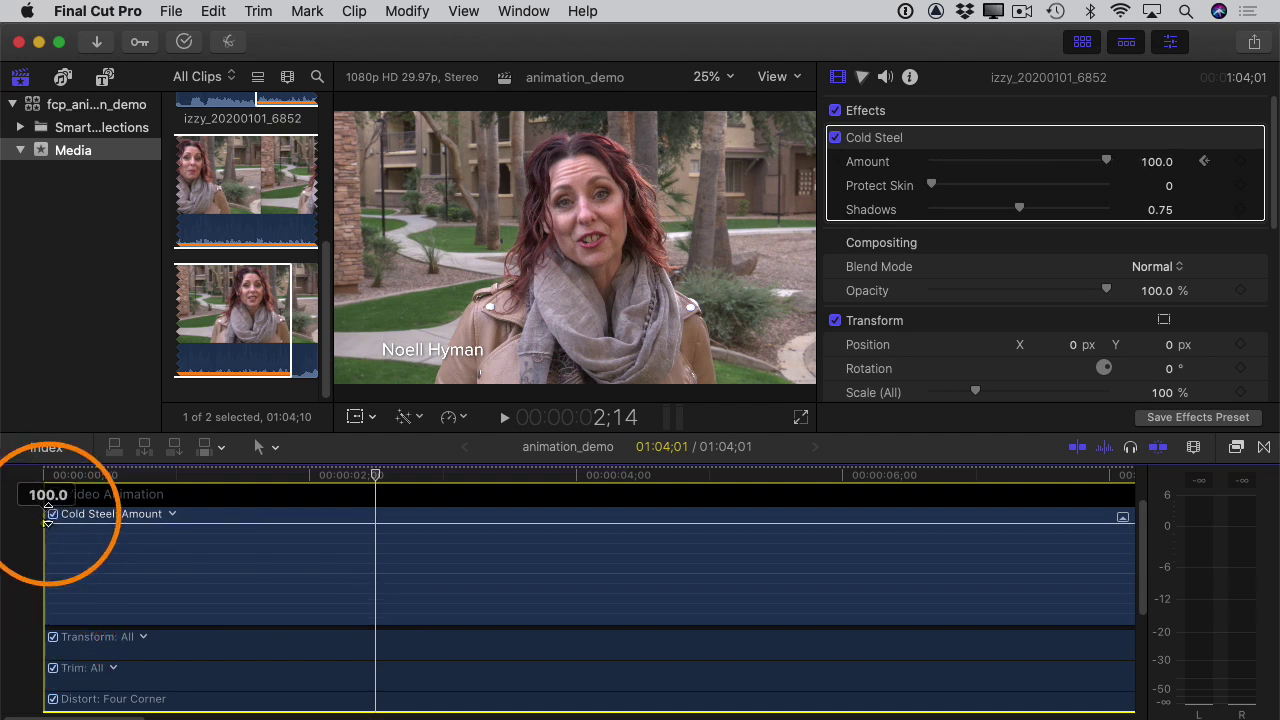
alt+click(50, 520)
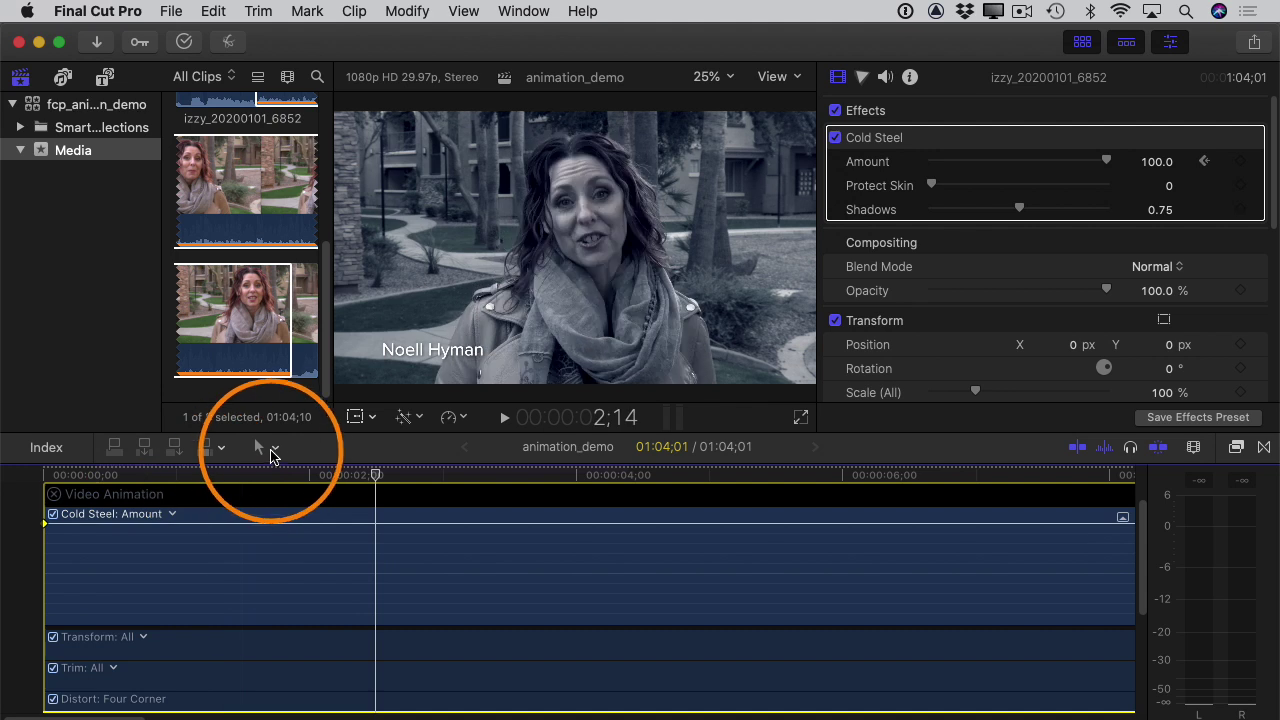
With the Range Selection tool, mark about 2.7 to 6.7 seconds on the Cold Steel Amount track and lower that range to 0.
click(275, 452)
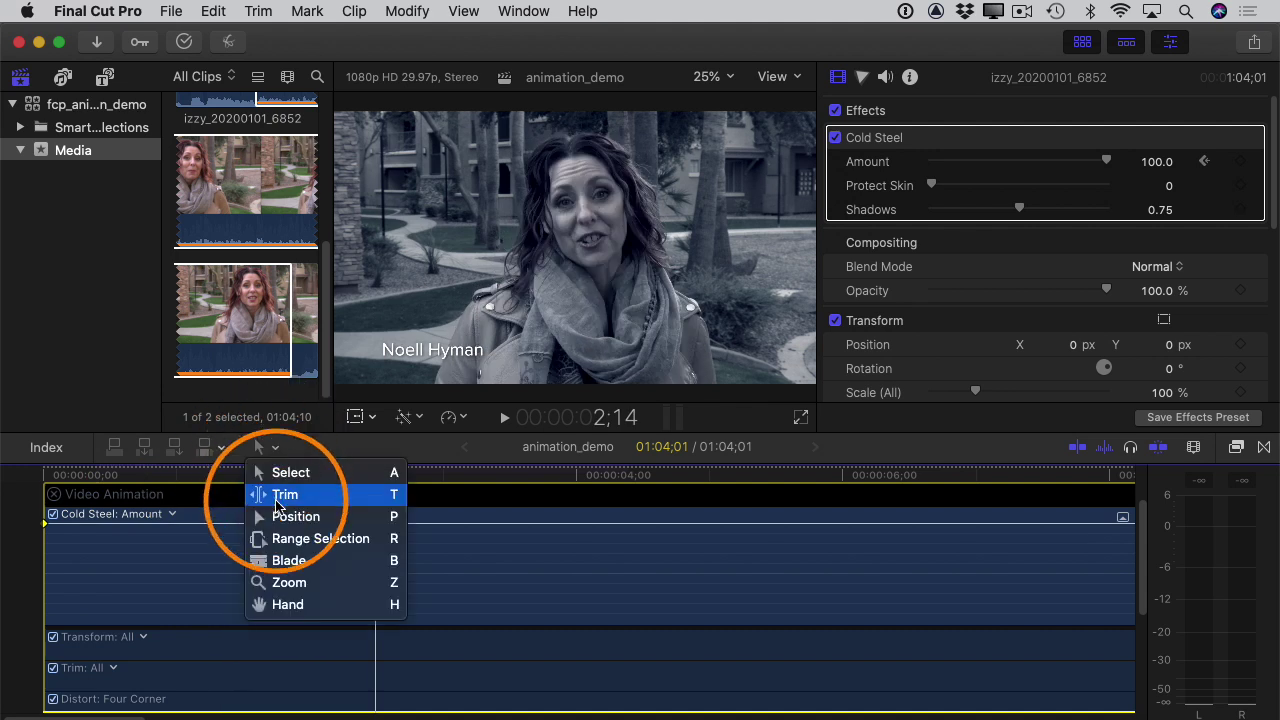
click(284, 540)
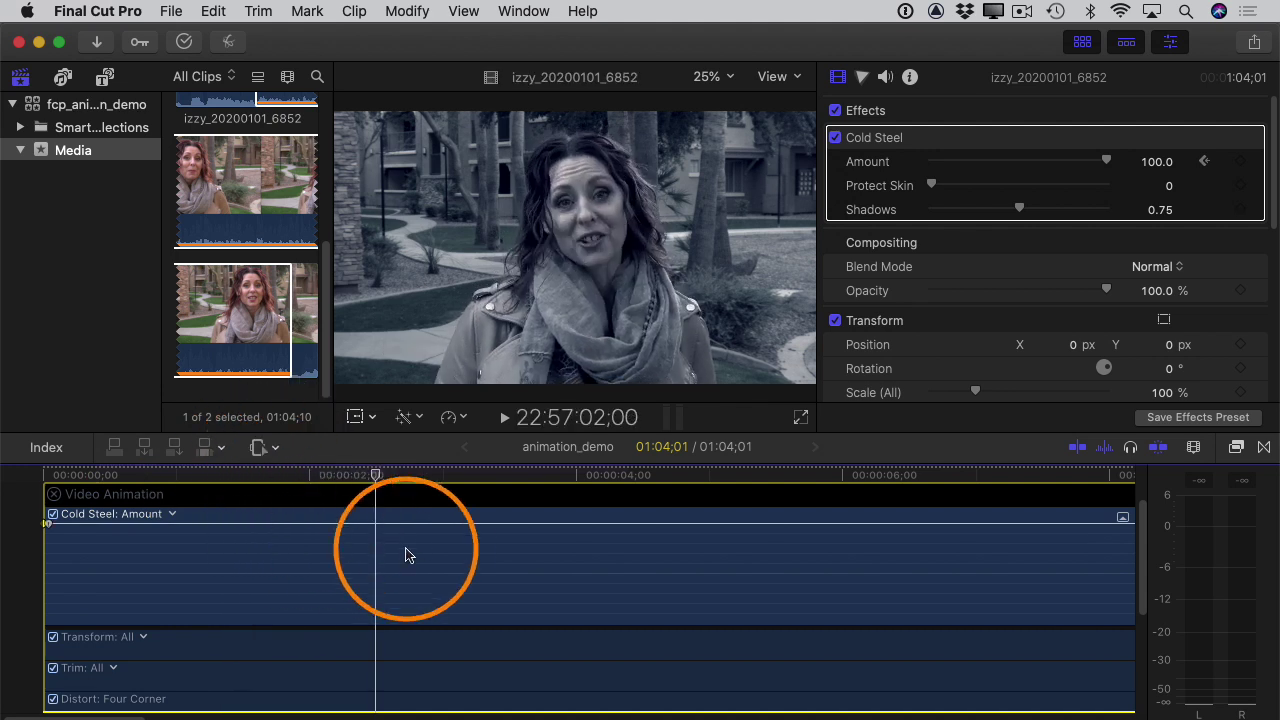
drag(409, 563, 935, 559)
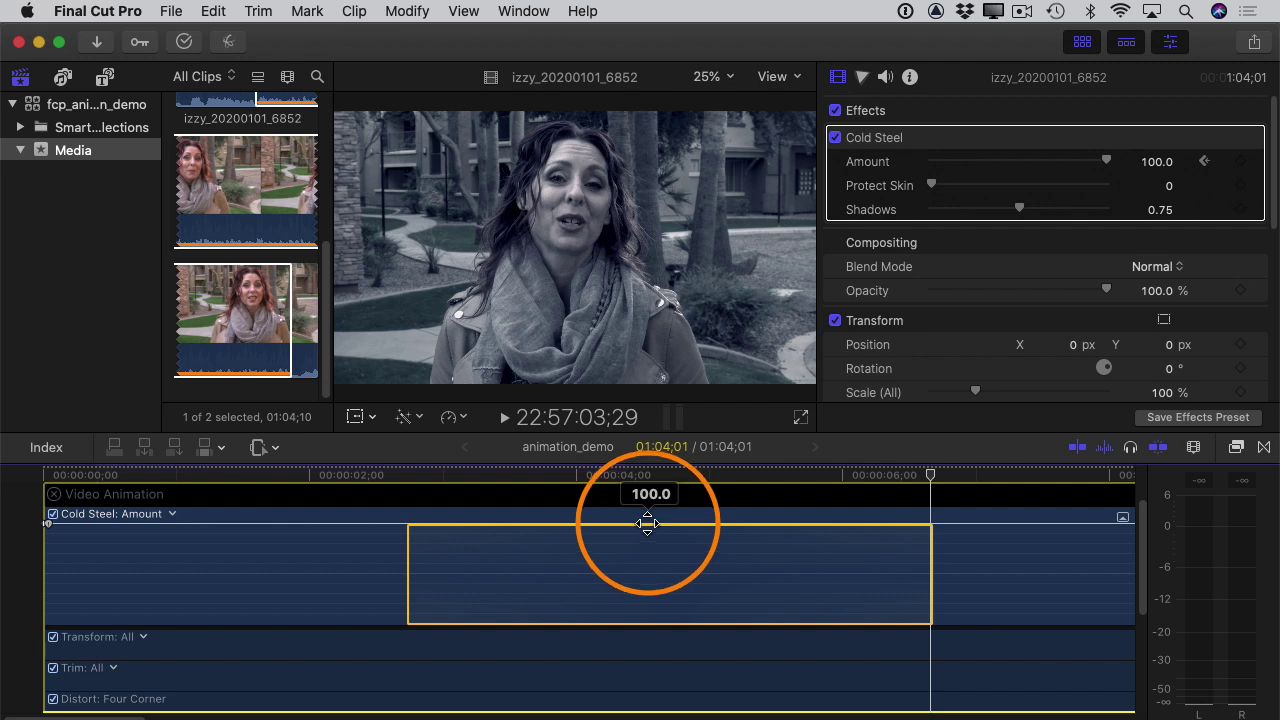
drag(647, 524, 647, 577)
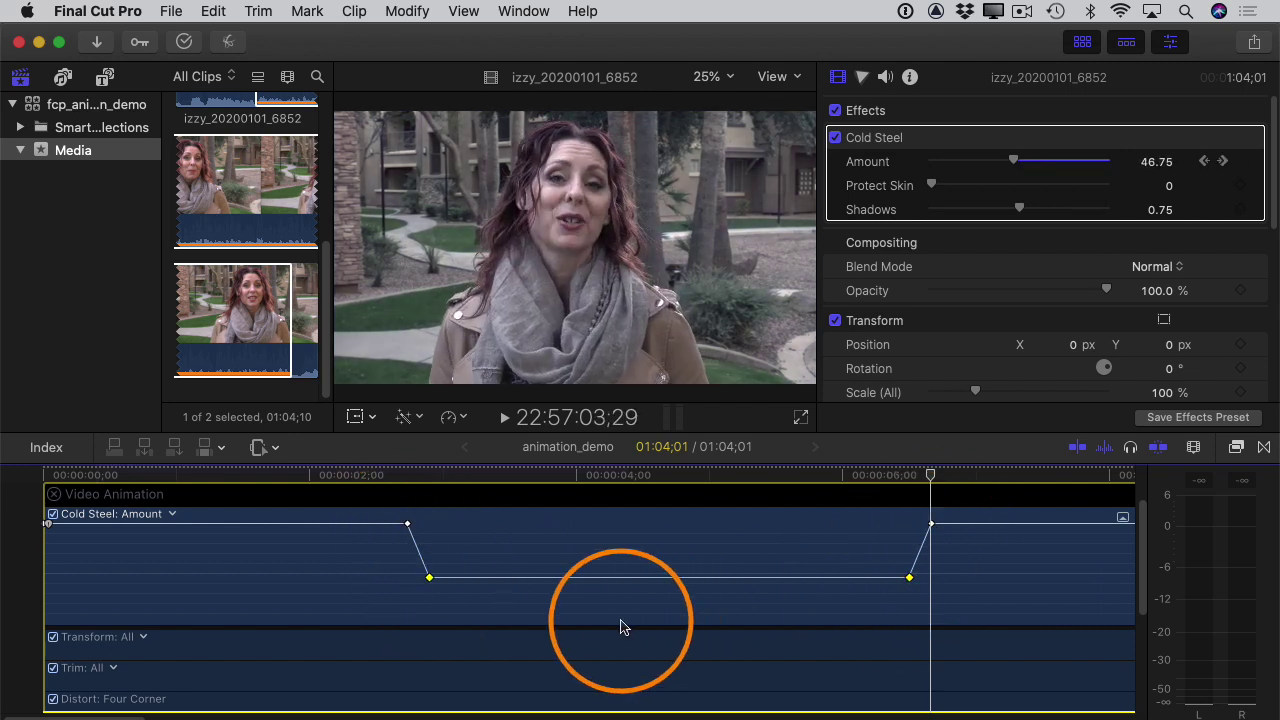
drag(584, 578, 588, 630)
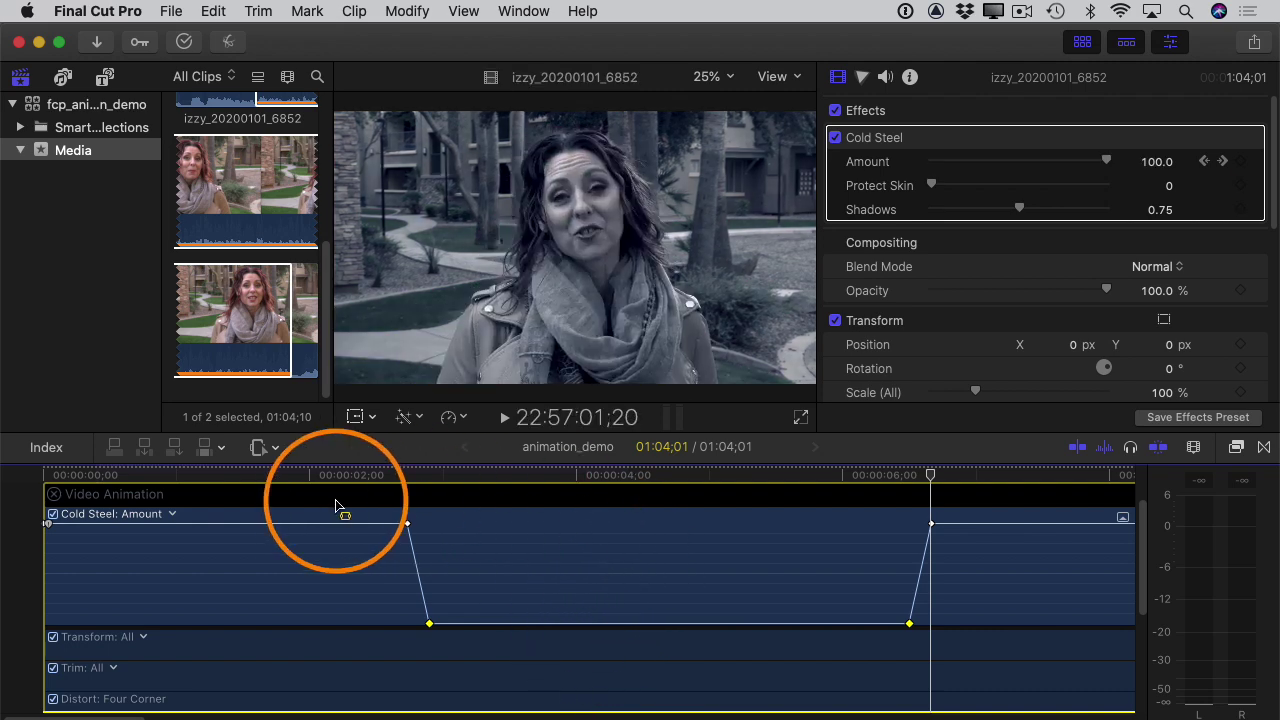
Play the clip from about 1;20 through the lowered Cold Steel range to review how the effect drops out and returns.
drag(390, 481, 267, 482)
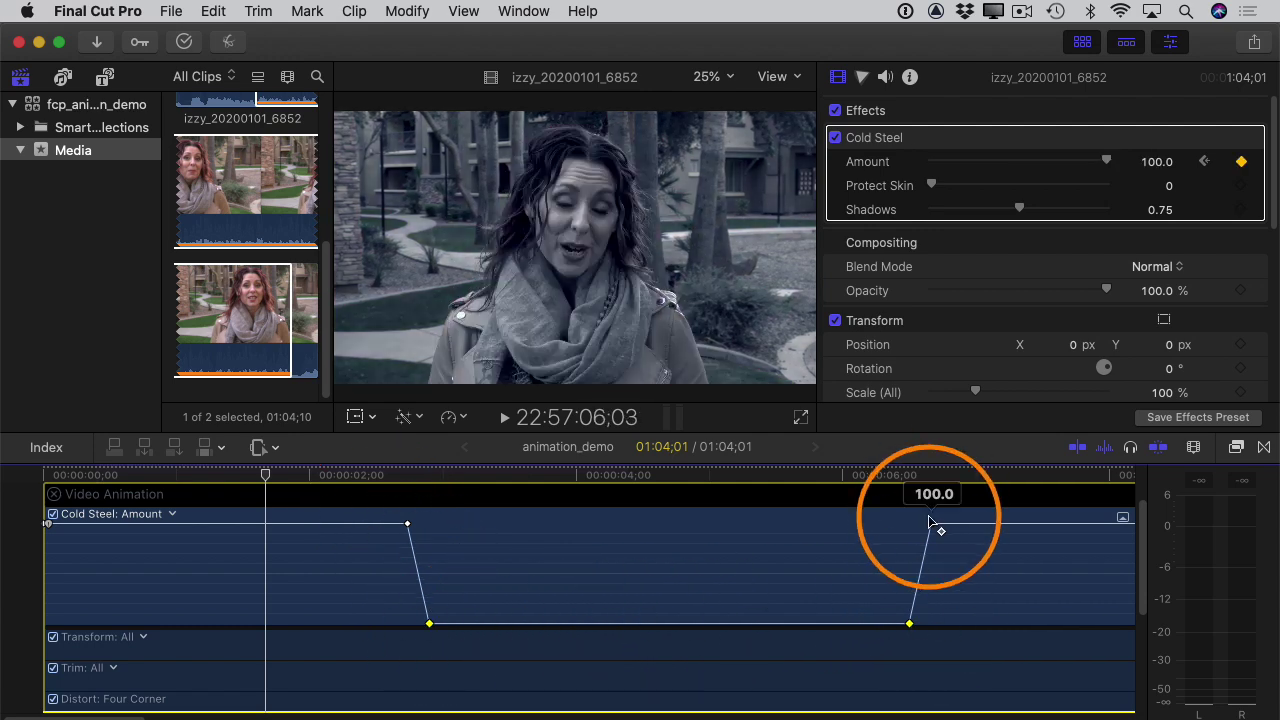
click(256, 478)
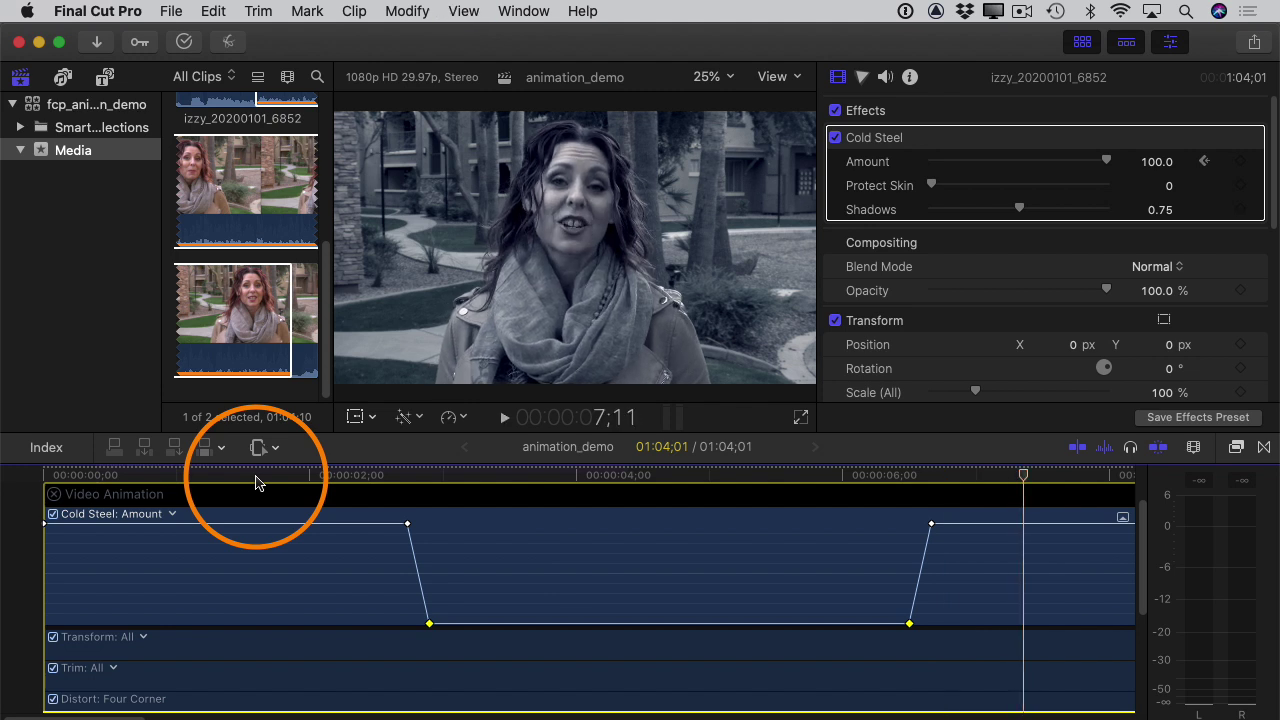
With the Select tool, delete all the Cold Steel Amount keyframes, including the one at the clip's start.
click(273, 450)
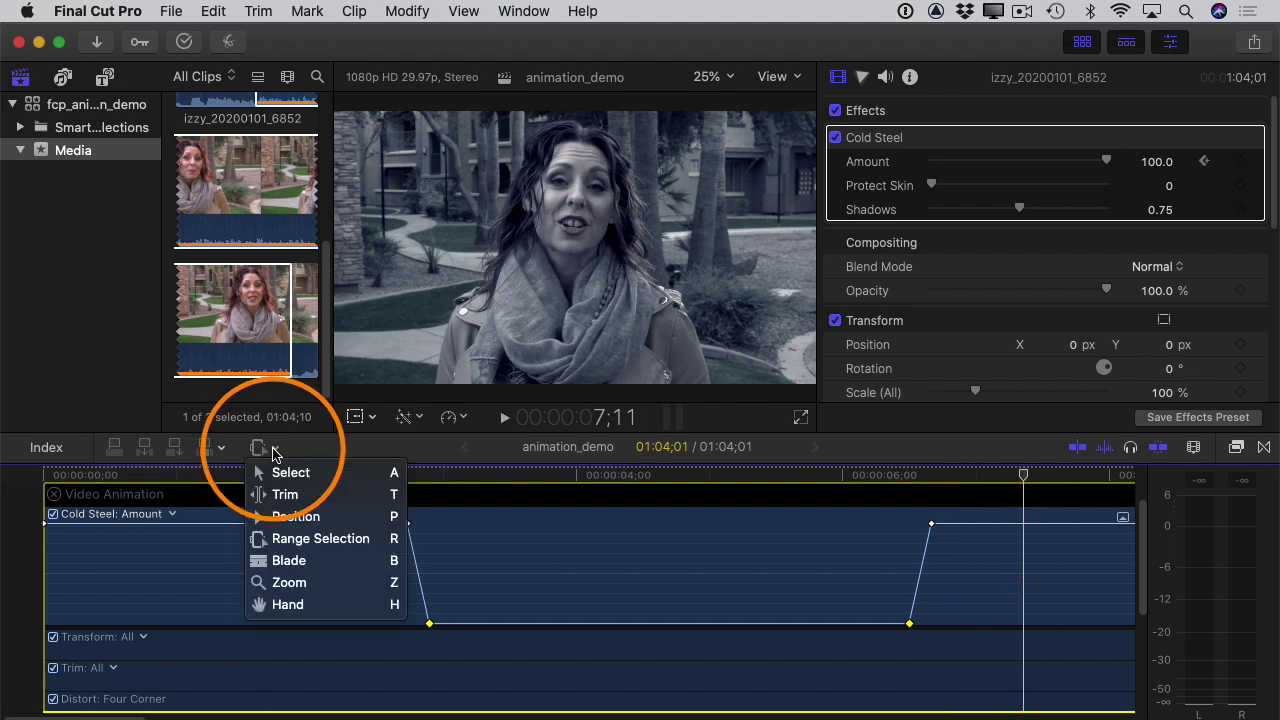
click(286, 472)
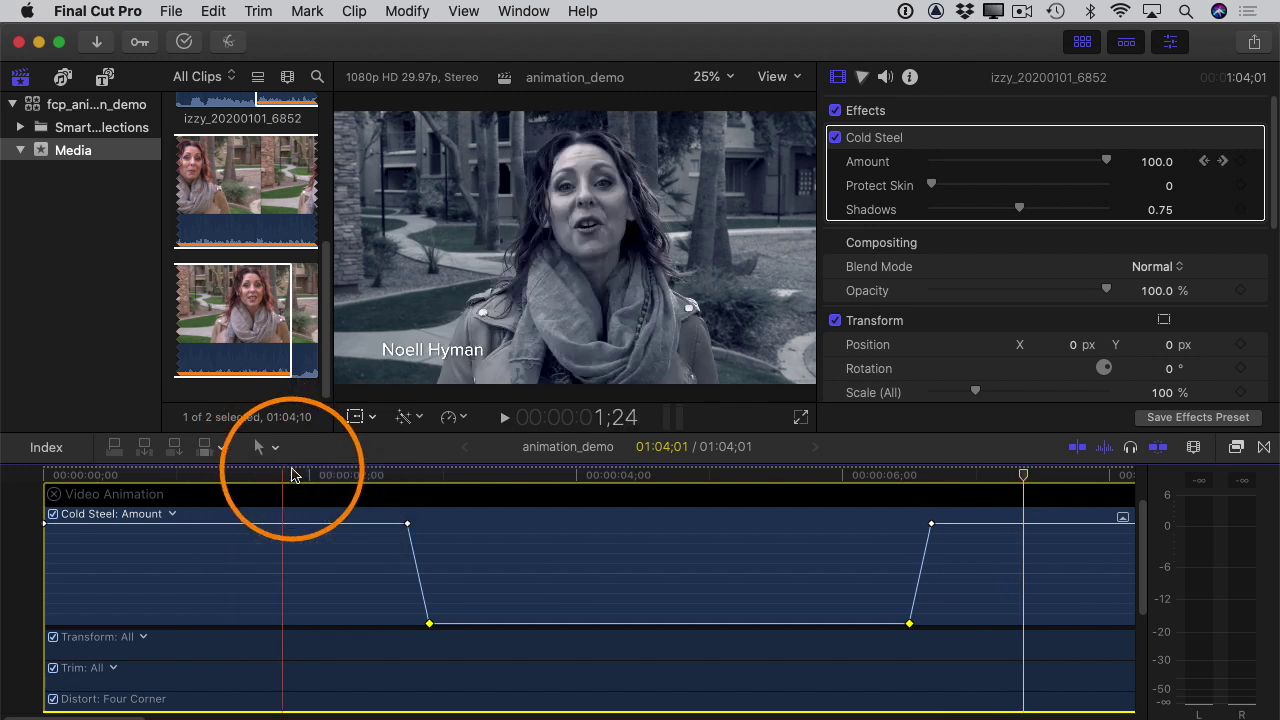
drag(957, 571, 396, 573)
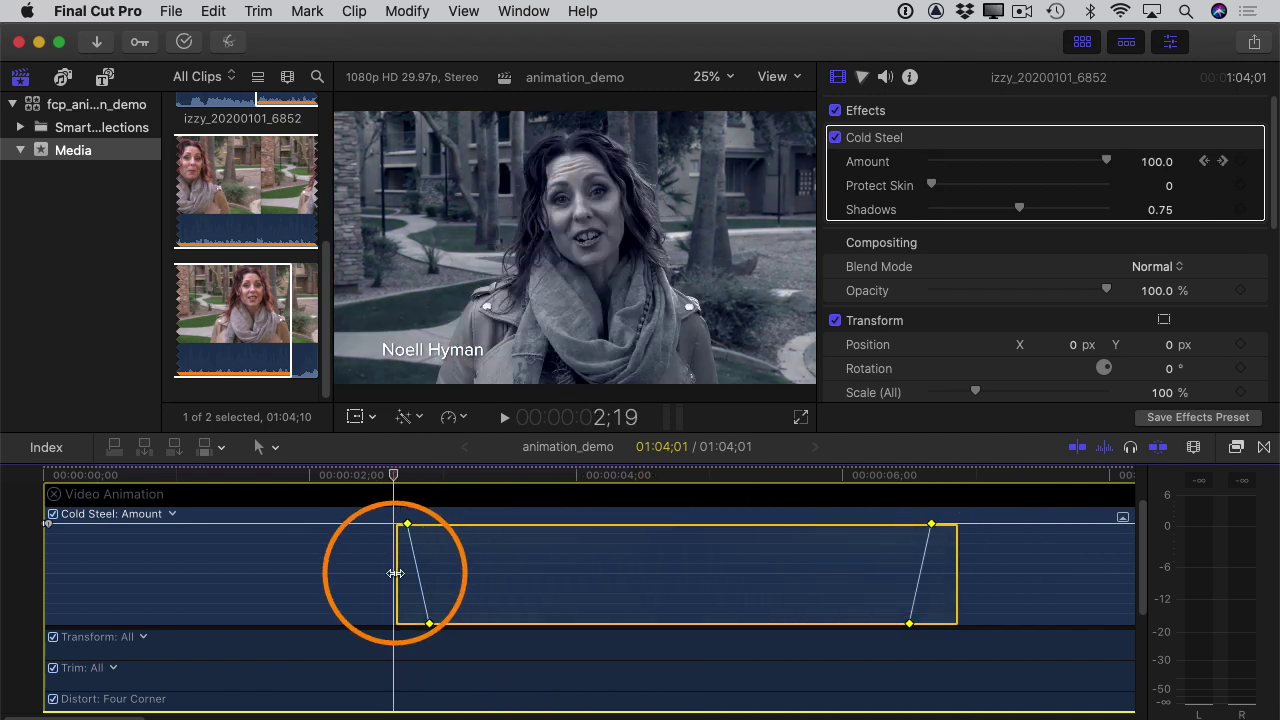
key(Delete)
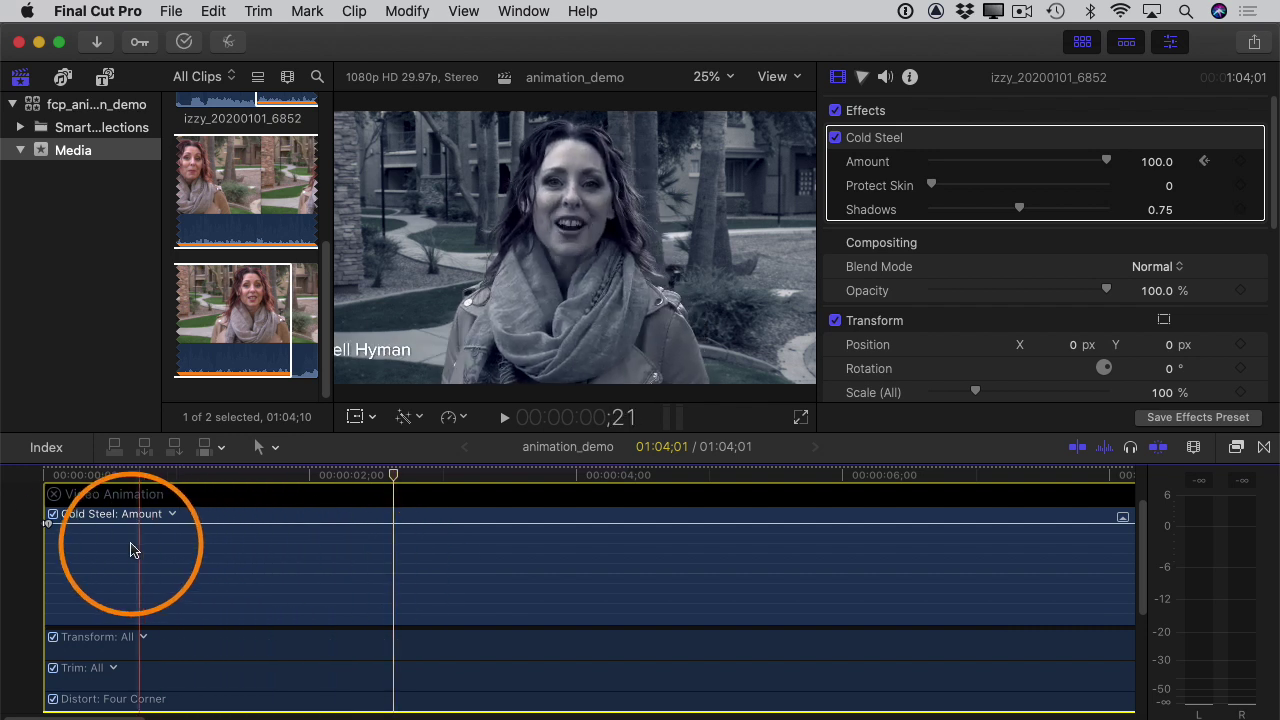
right_click(44, 530)
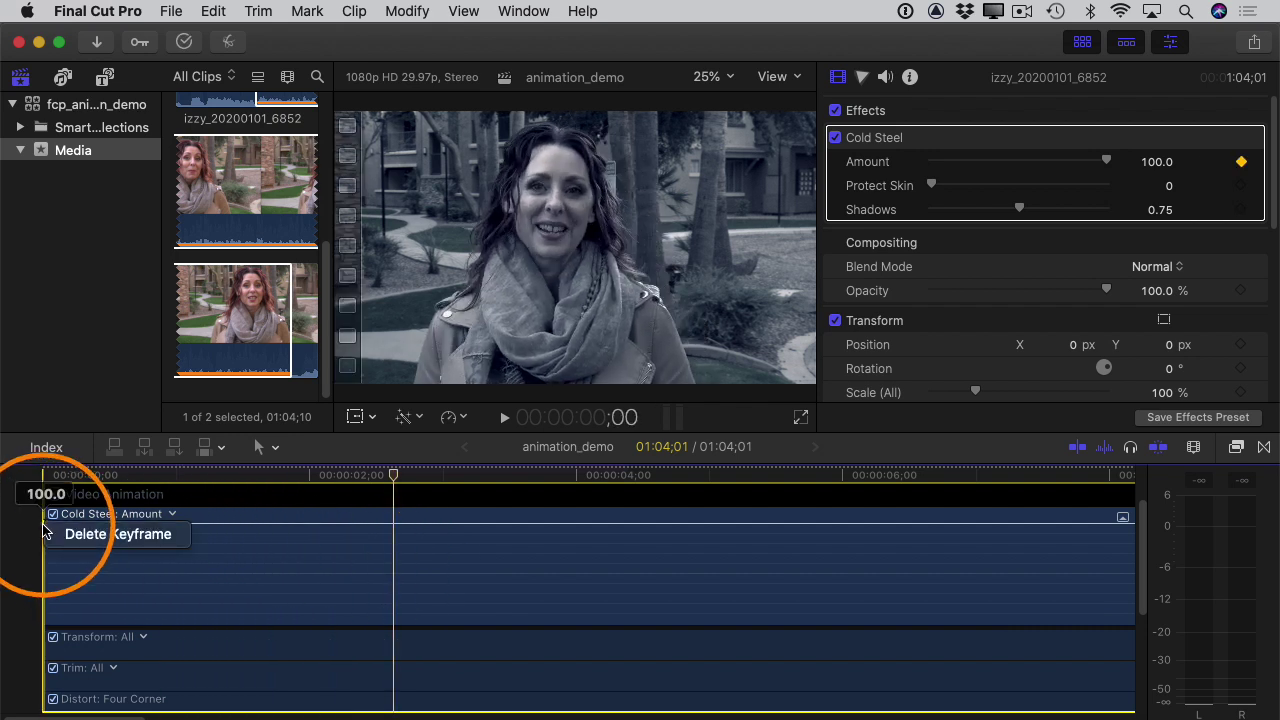
click(86, 534)
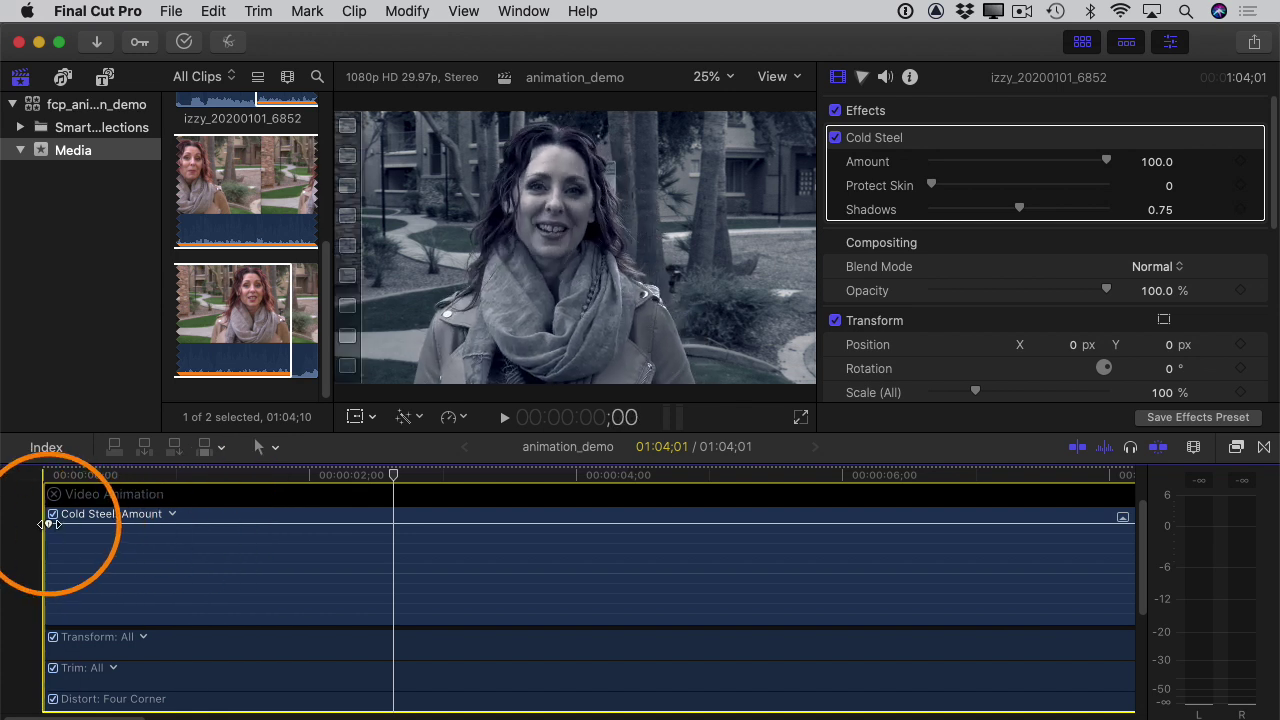
Try a fade-in of about 2;00 on the Cold Steel Amount track, preview it, and return the fade handle to the clip's start.
drag(50, 524, 309, 523)
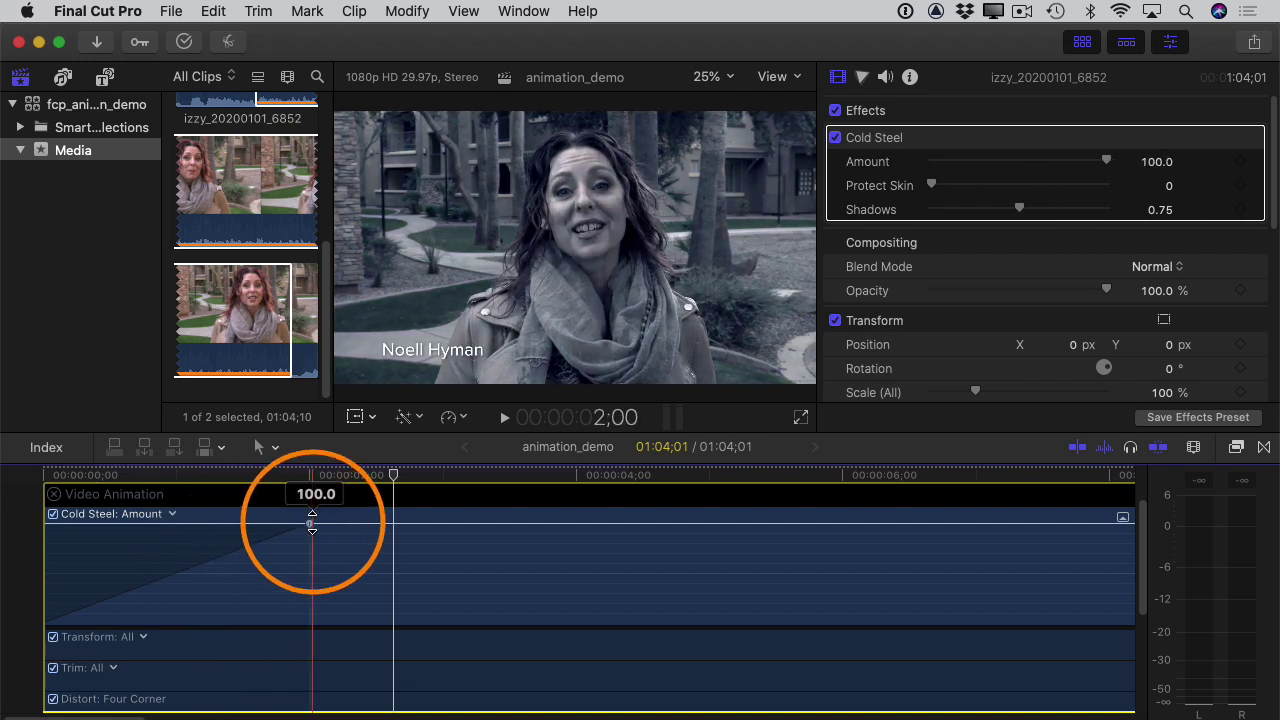
key(space)
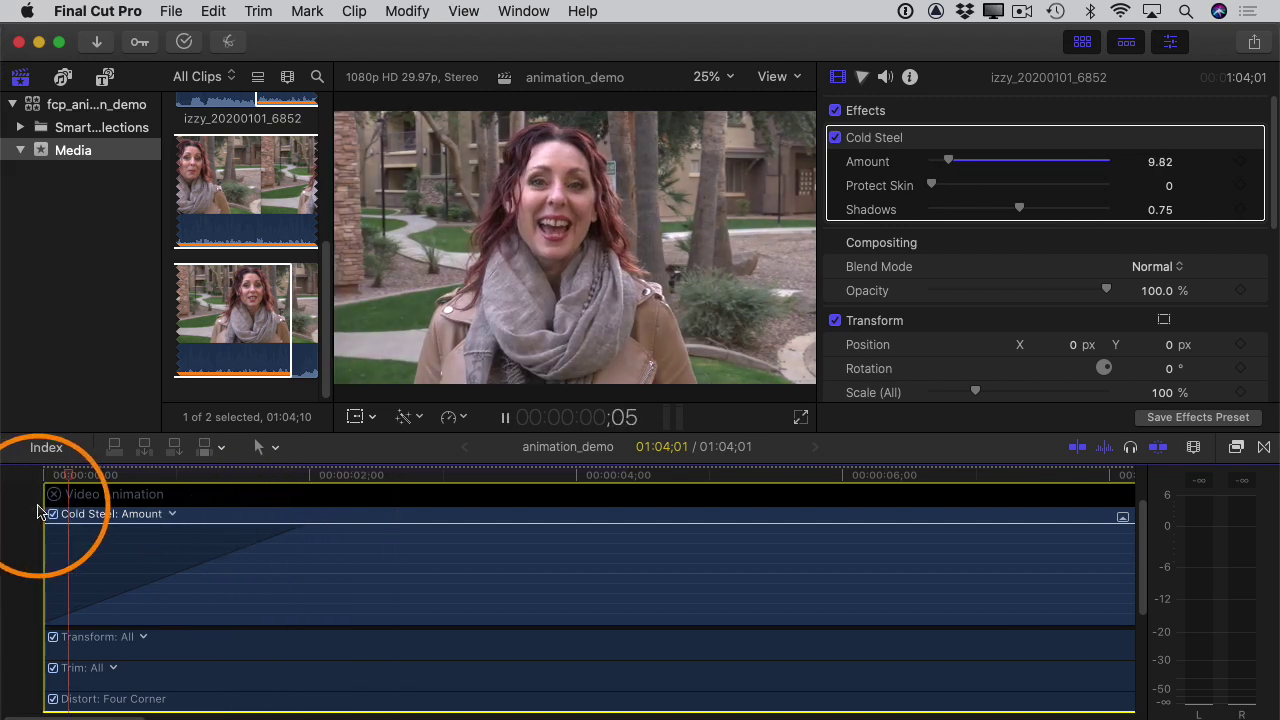
key(space)
drag(316, 523, 48, 523)
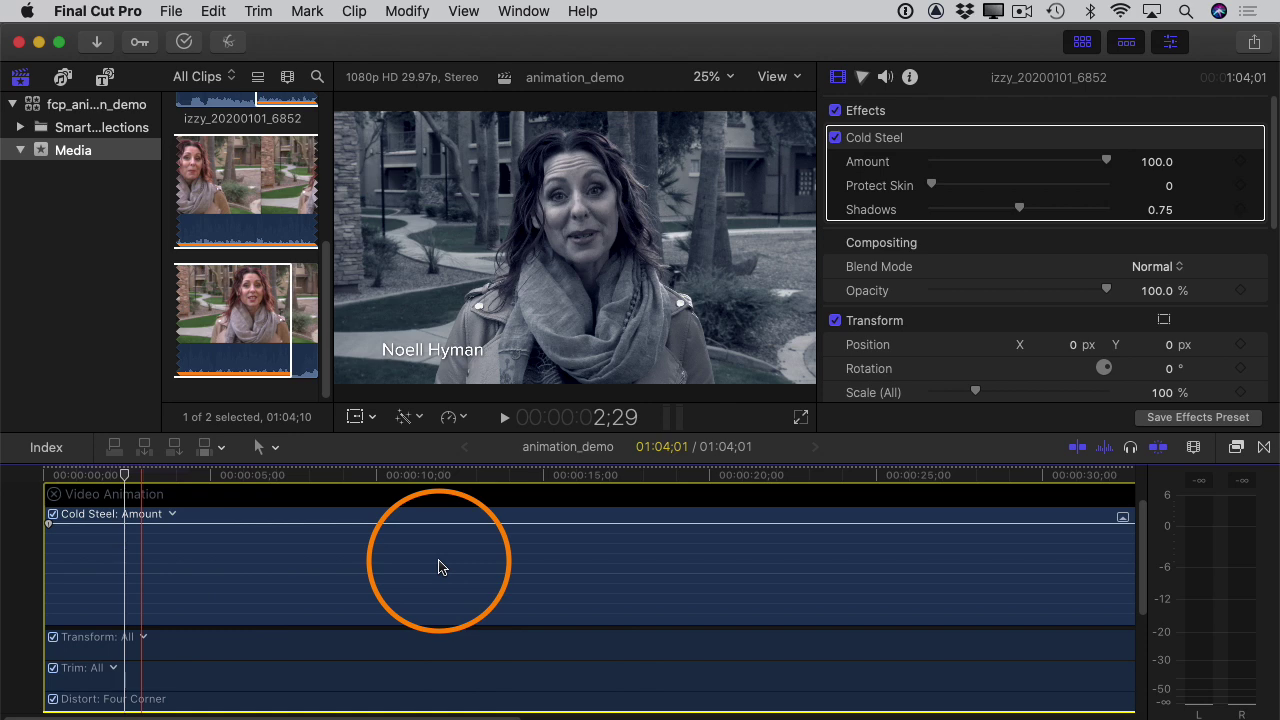
Try the Cold Steel Amount fade handle at the clip's end, leaving it at the clip's edge.
key(shift+z)
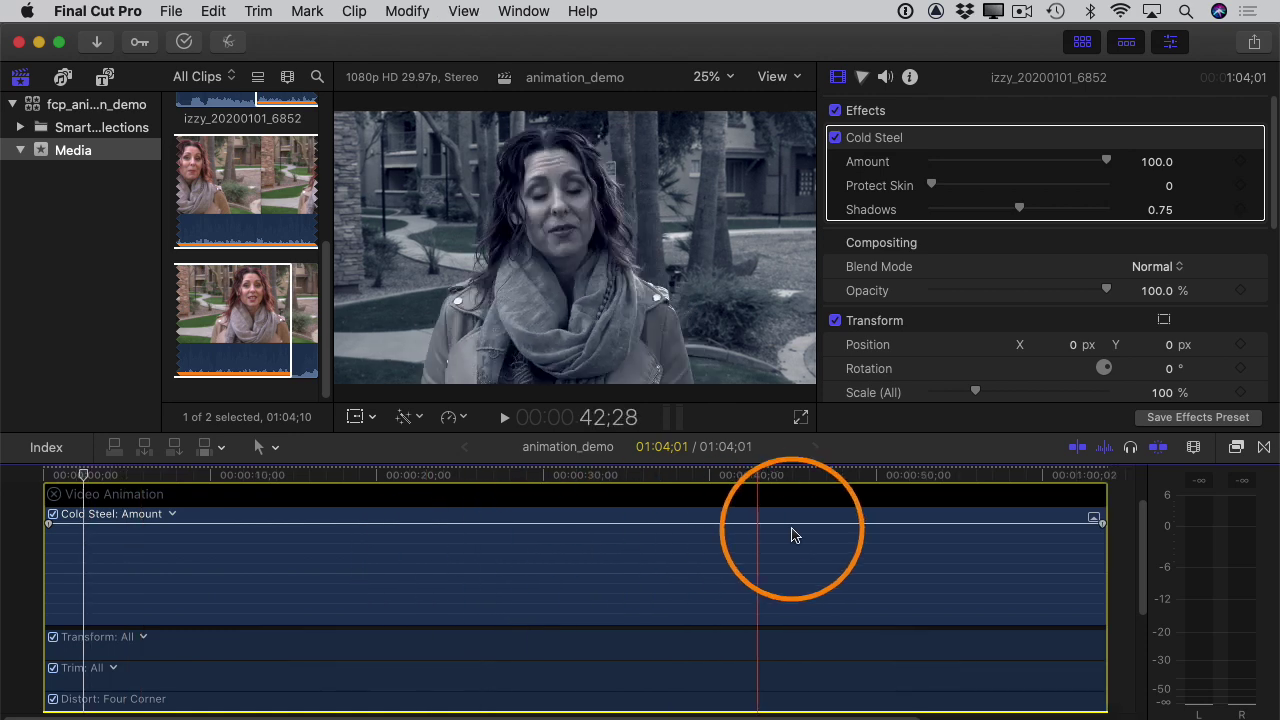
mouse_move(1095, 528)
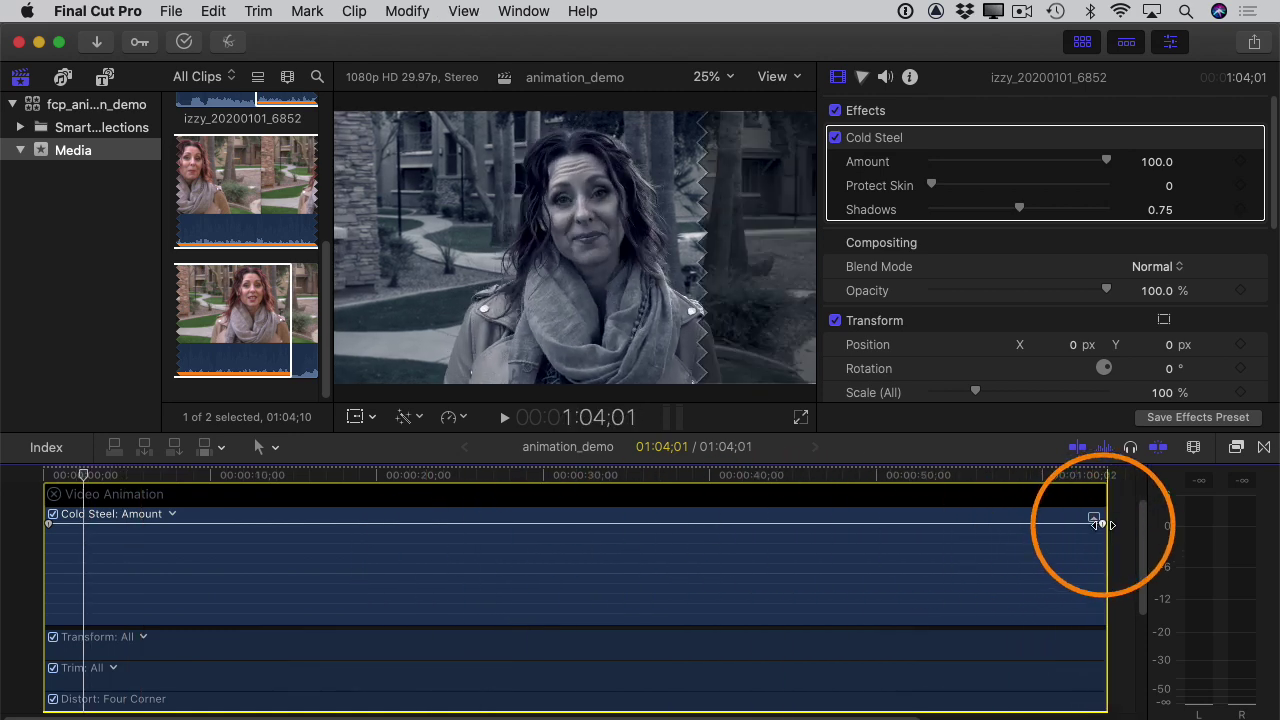
mouse_move(1095, 528)
mouse_down()
mouse_move(1004, 530)
mouse_move(1108, 530)
mouse_up()
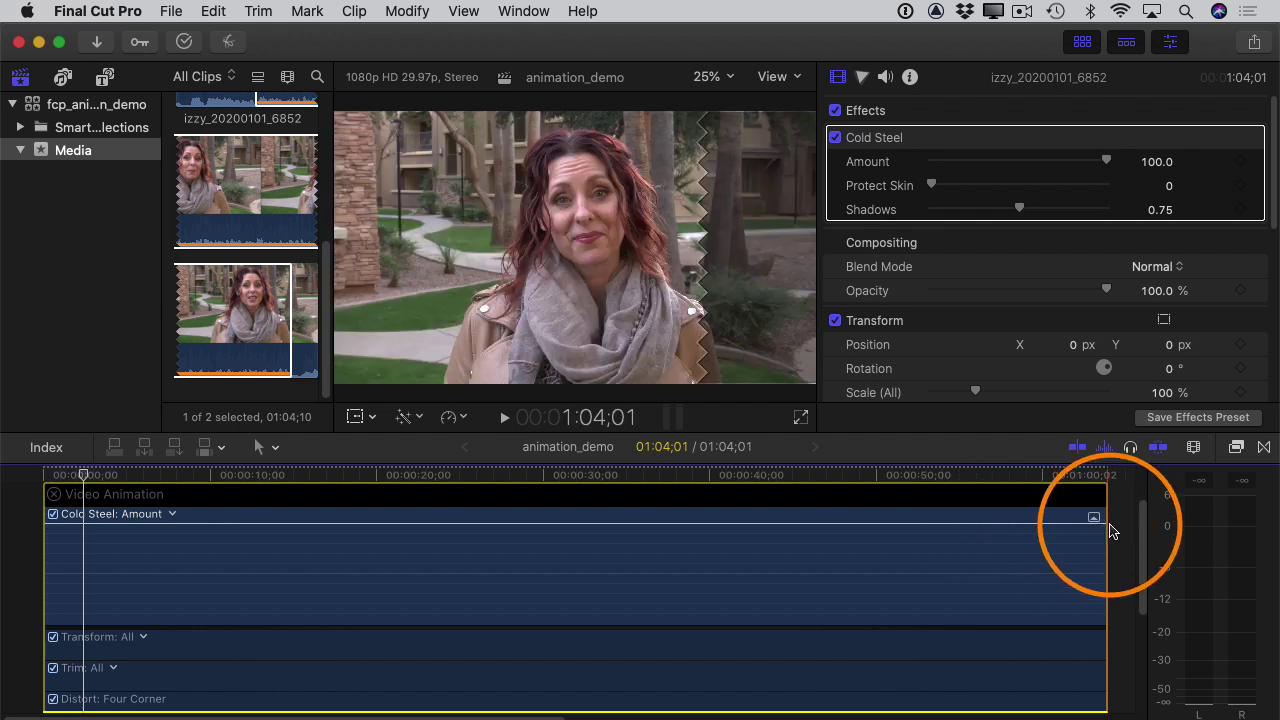
Close the Video Animation display on the clip and bring the title and clip back into view in the timeline.
drag(1113, 530, 55, 500)
click(55, 496)
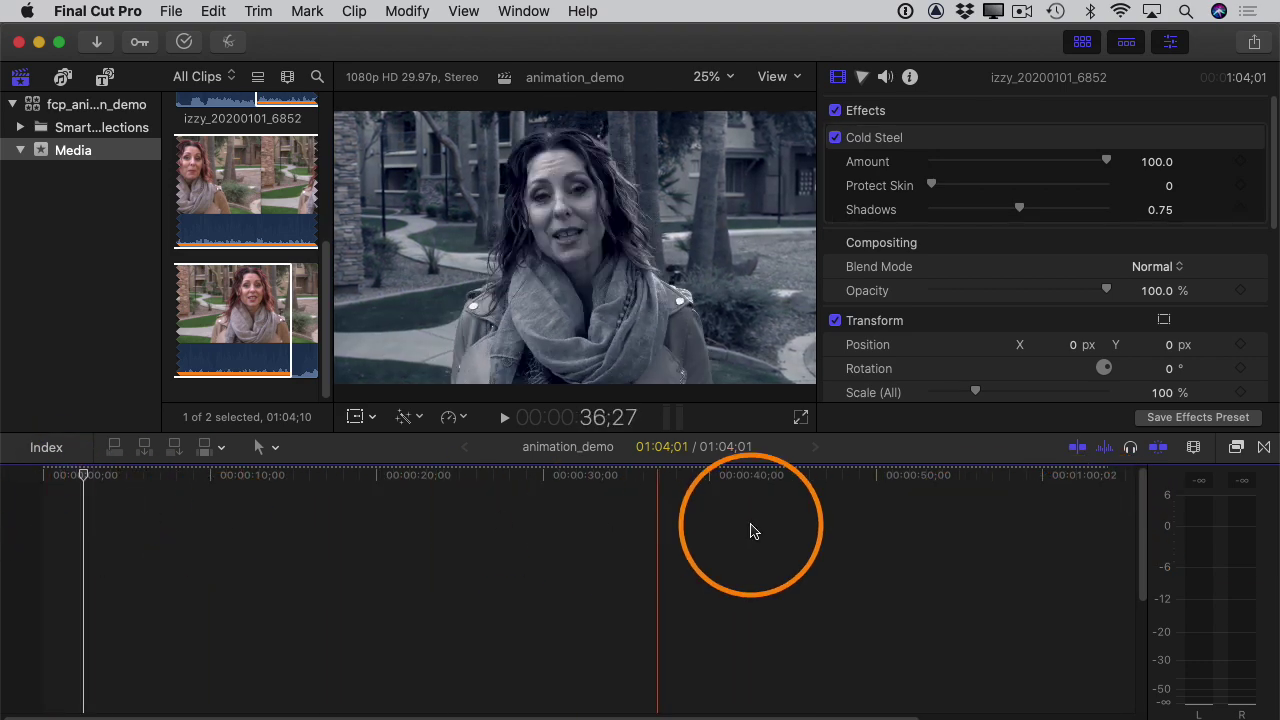
drag(1143, 506, 1135, 627)
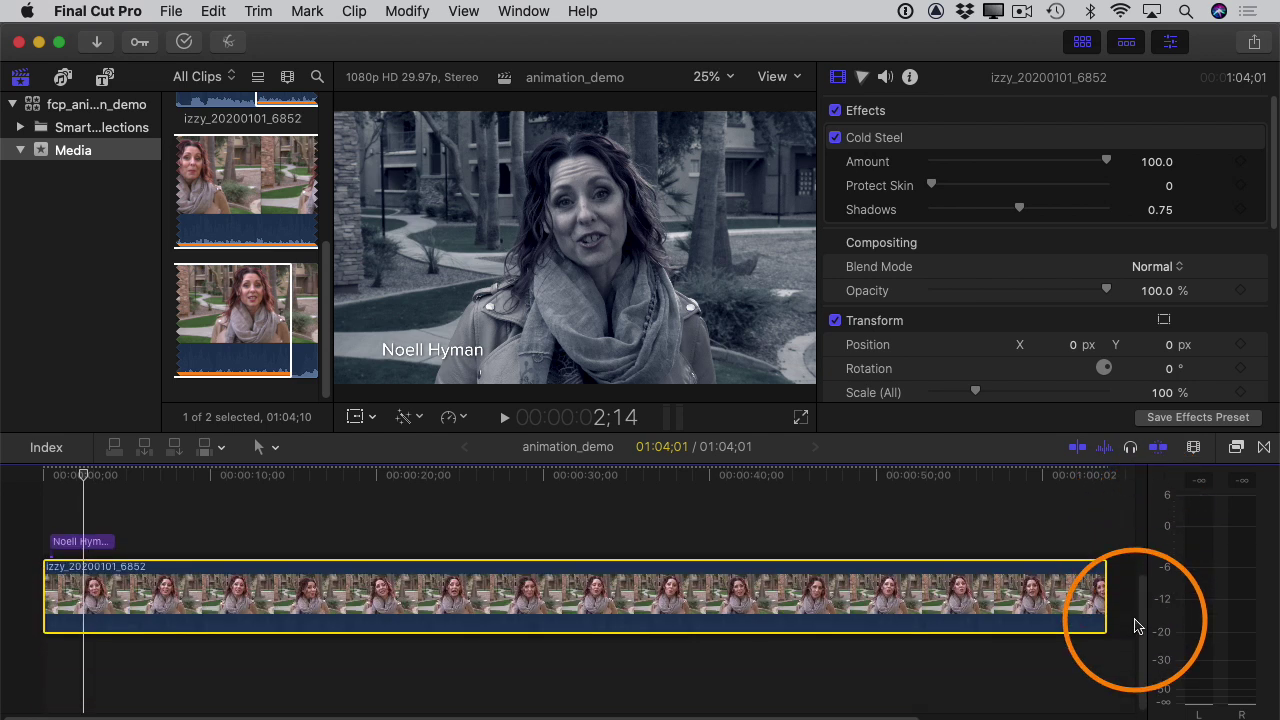